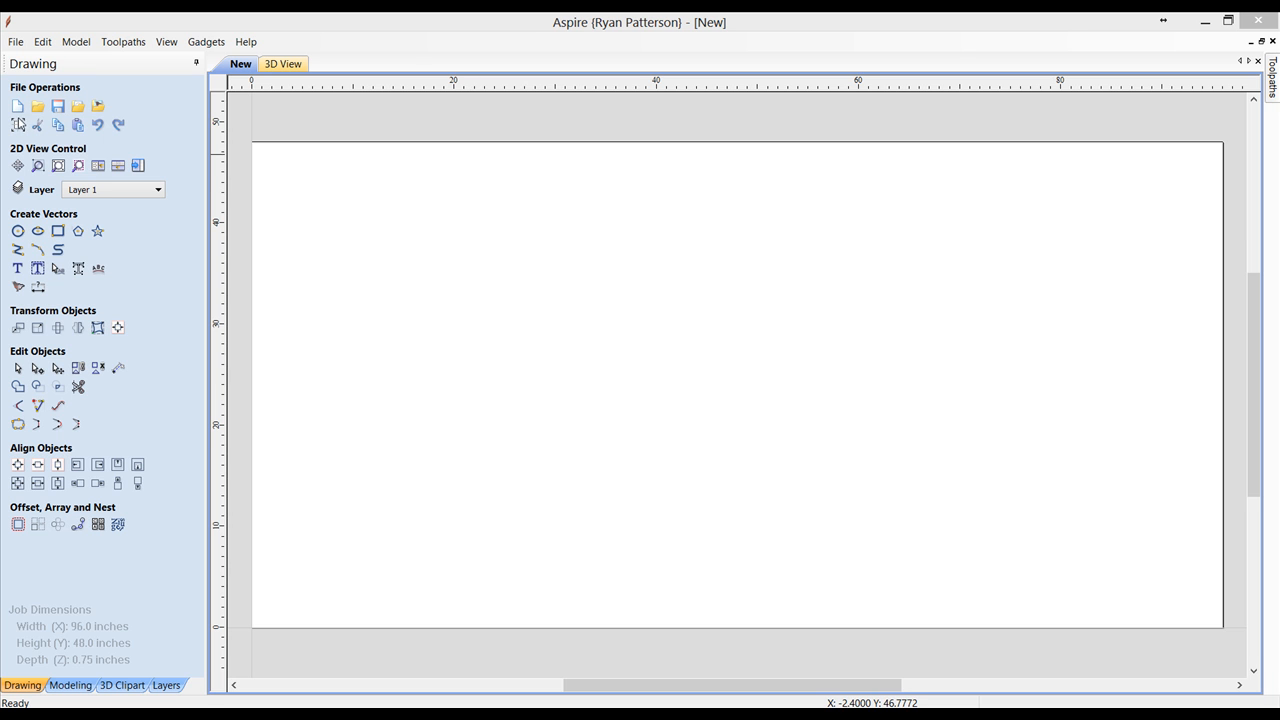
Create a new 96 by 48 inch job with 0.75 inch material and import the vectors from Sheet_2.dxf
click(18, 106)
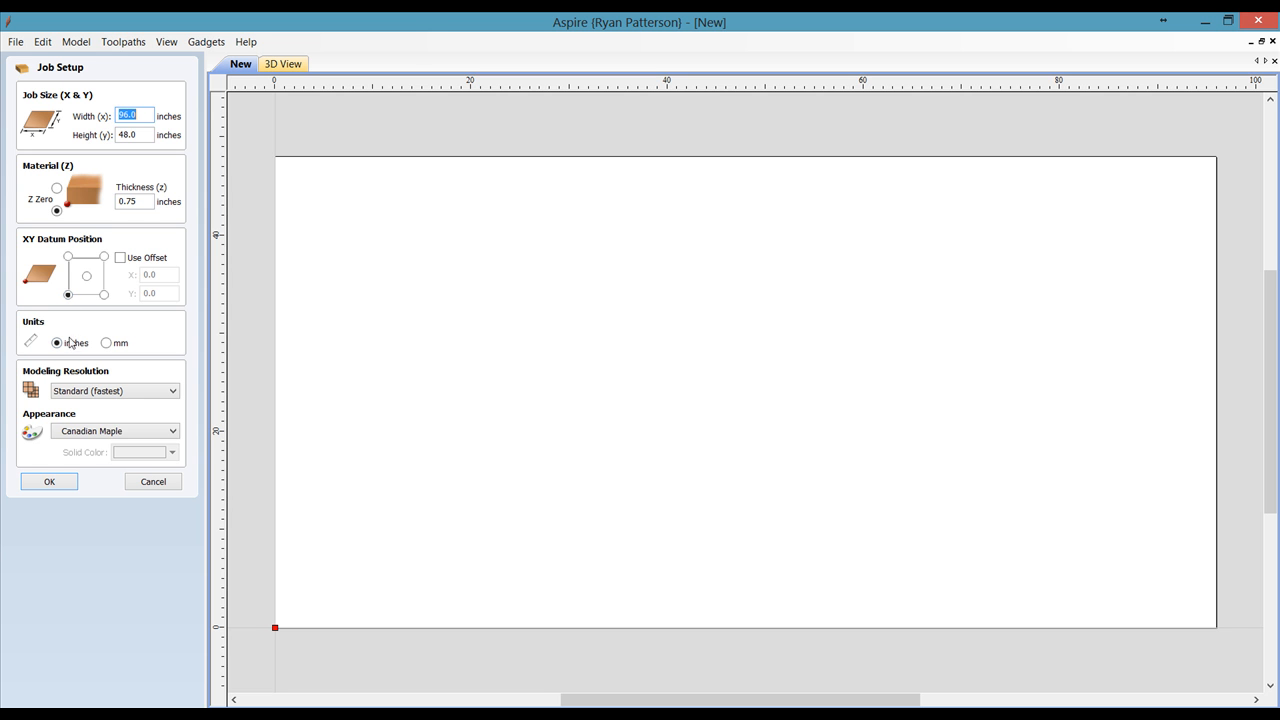
click(60, 483)
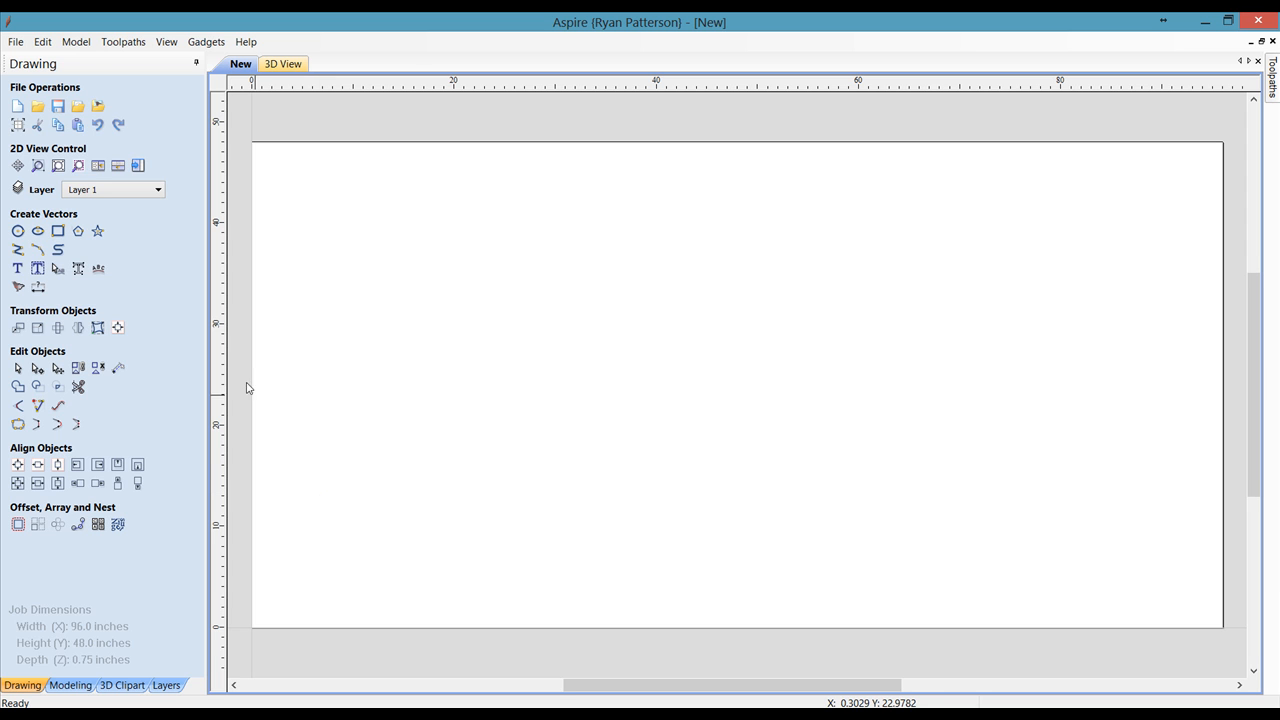
click(79, 109)
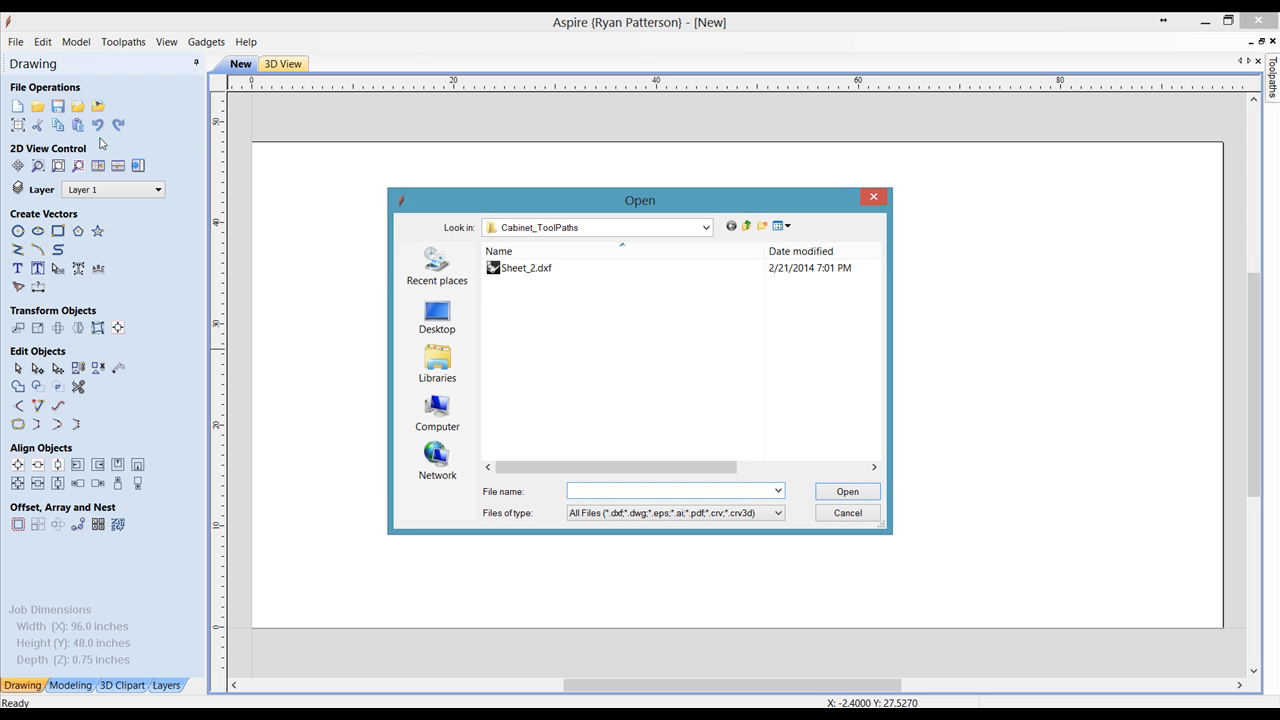
click(524, 272)
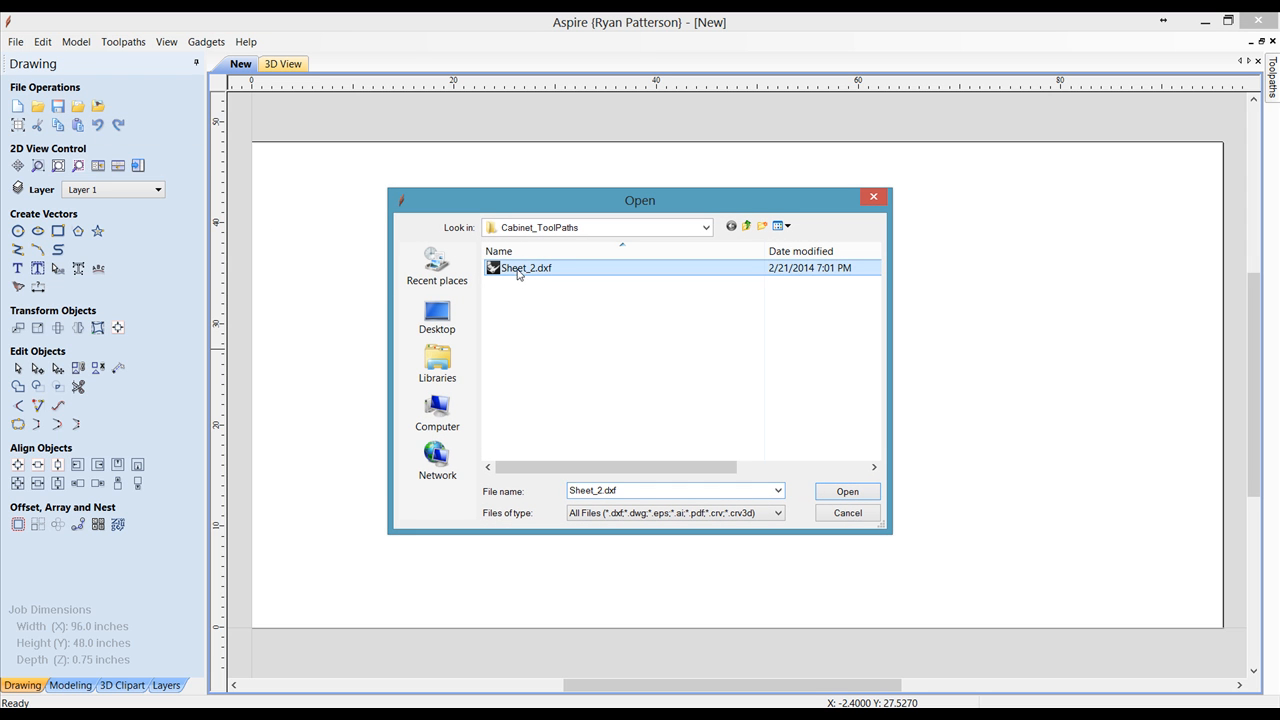
click(870, 491)
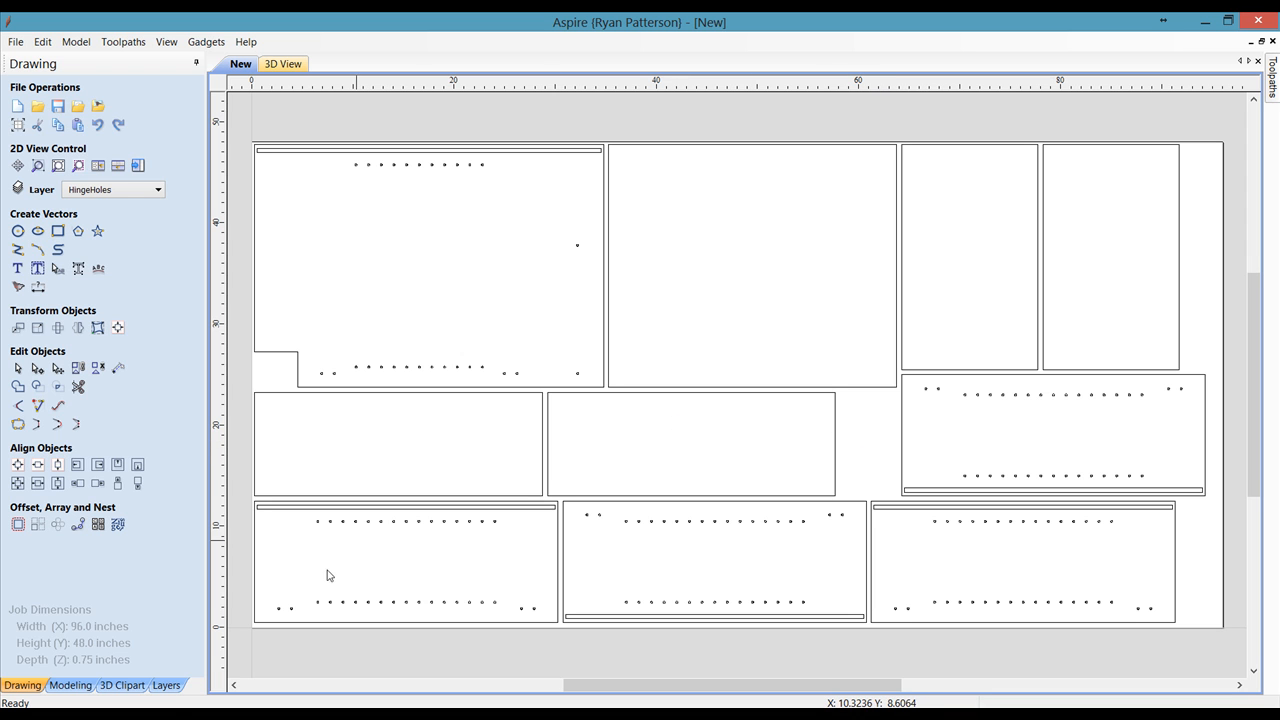
Delete the unneeded layers Layer 1 and 0 from the drawing
click(166, 685)
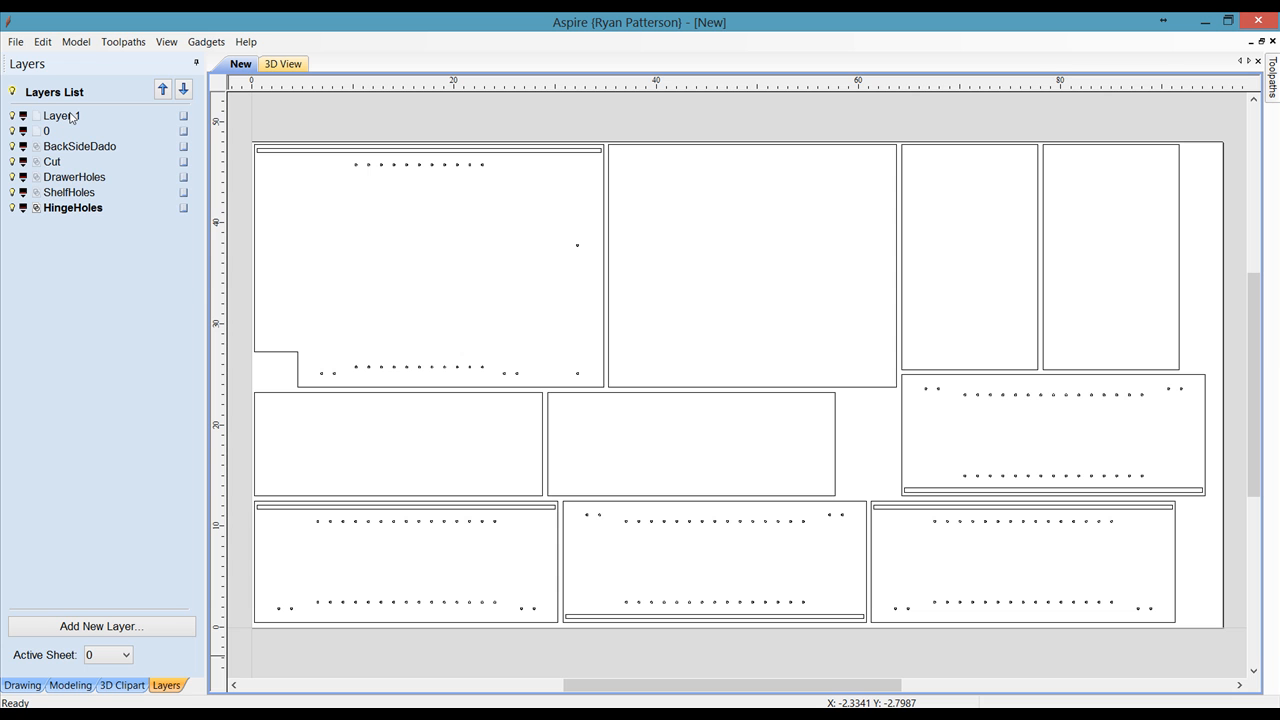
right_click(71, 118)
click(122, 223)
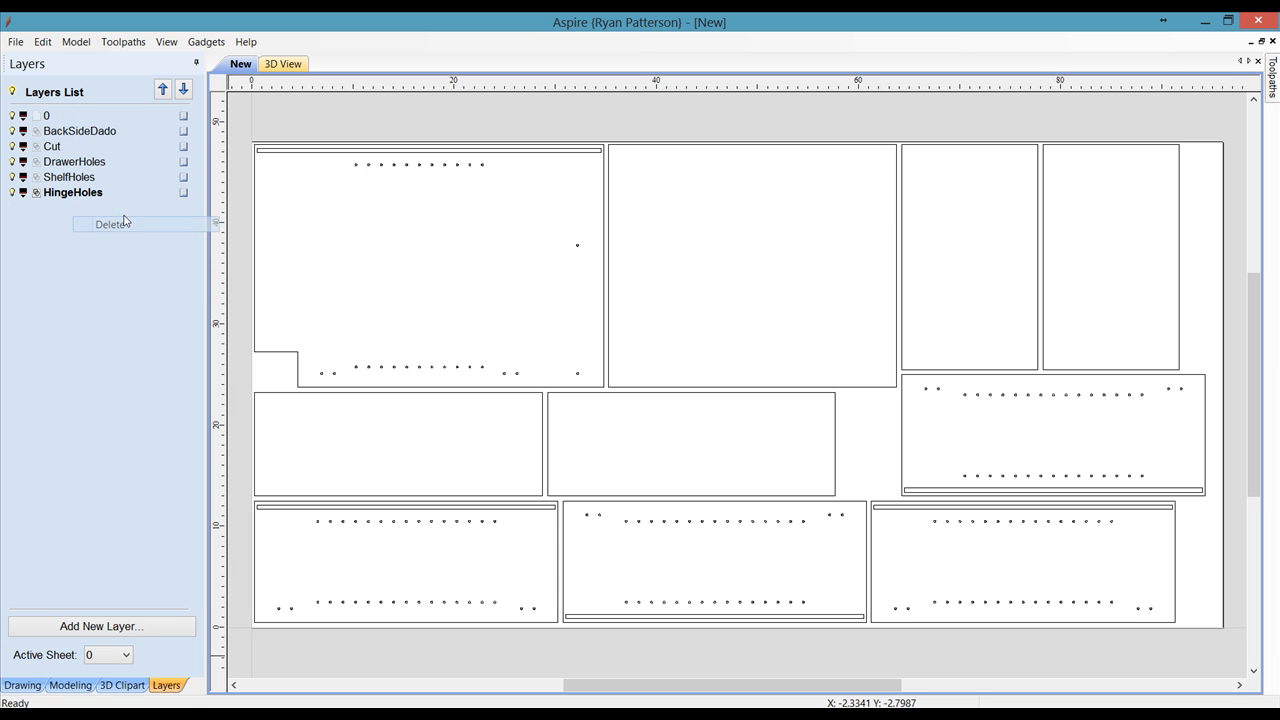
right_click(55, 115)
click(110, 226)
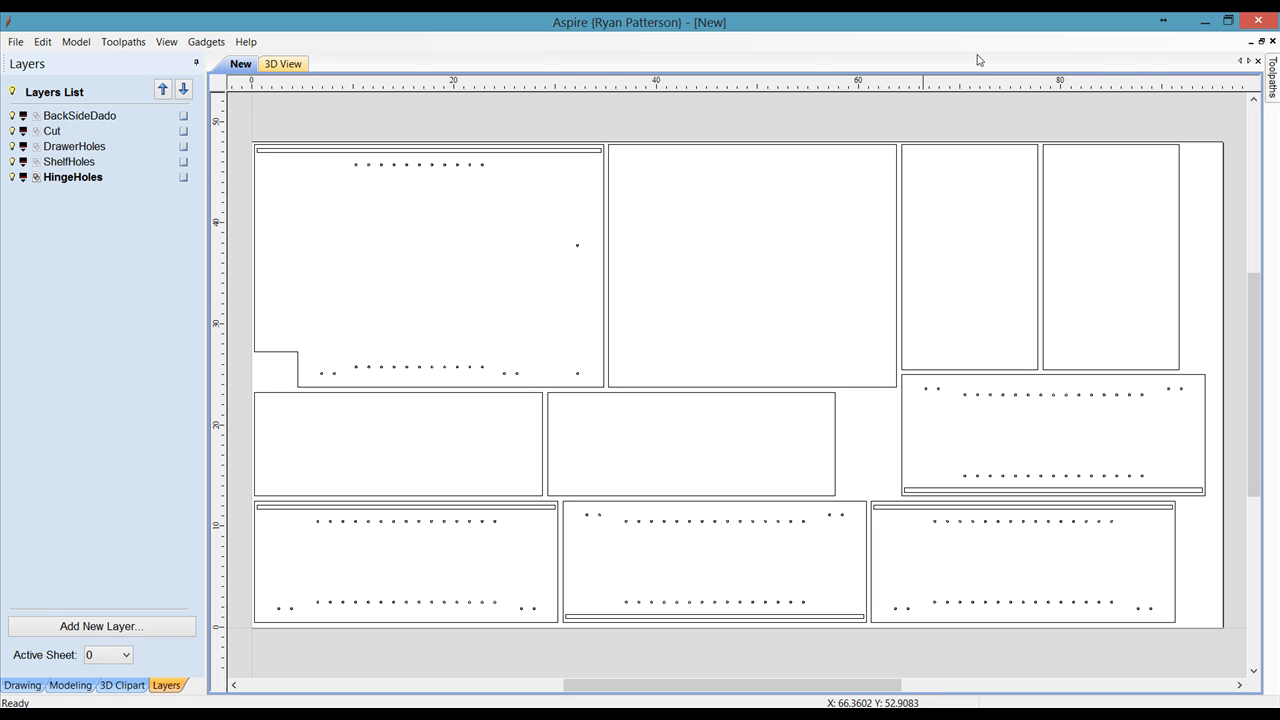
Keep the toolpath operations permanently displayed, make BackSideDado the active layer and select its dado vector on the notched part
mouse_move(1275, 88)
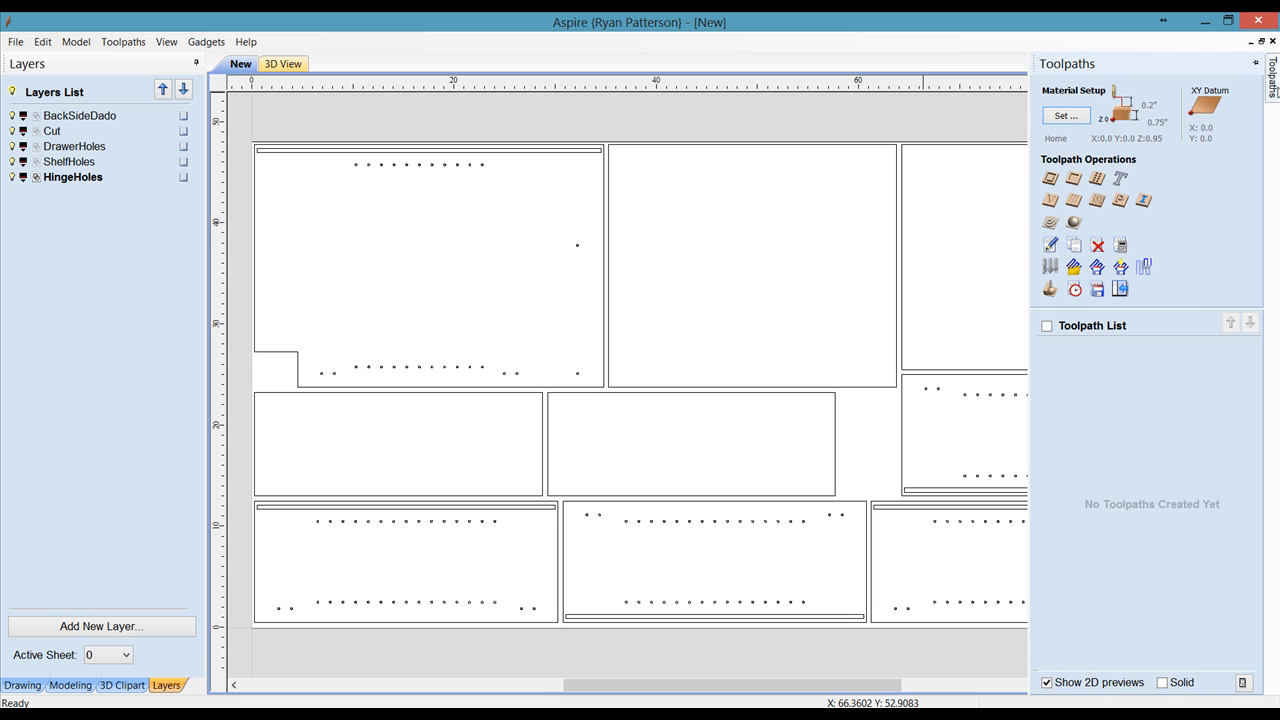
click(1256, 63)
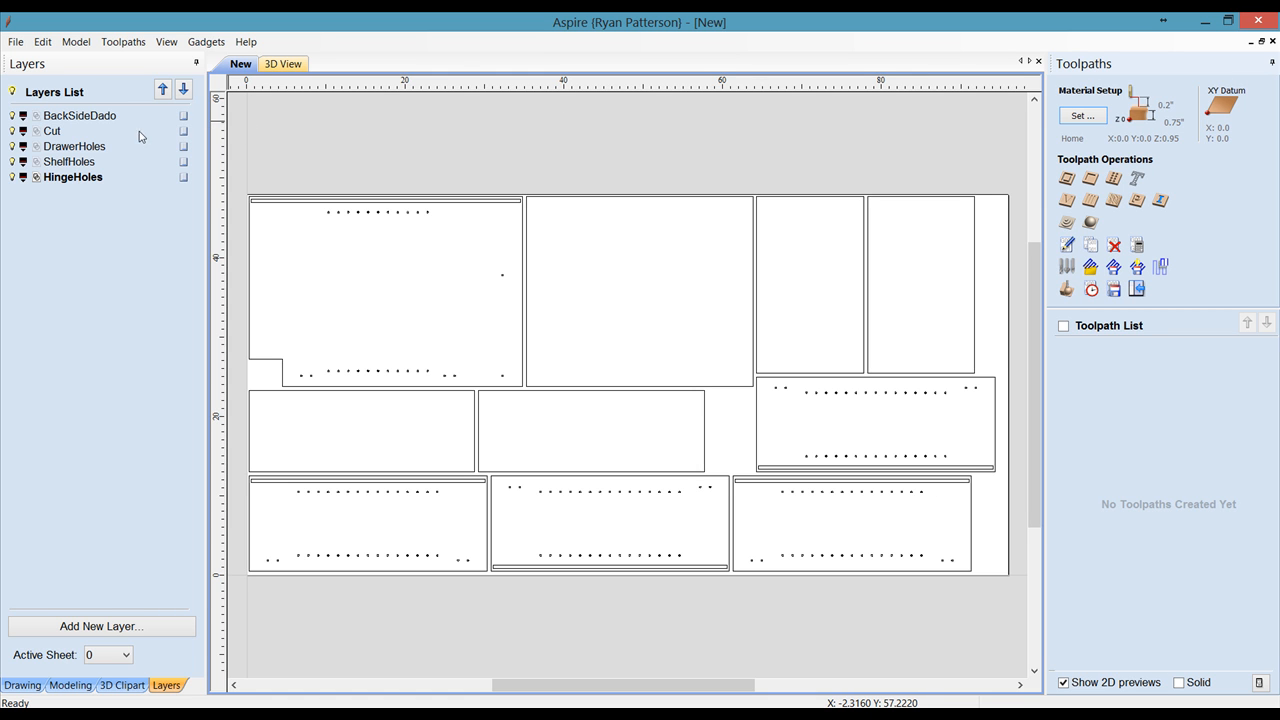
click(97, 118)
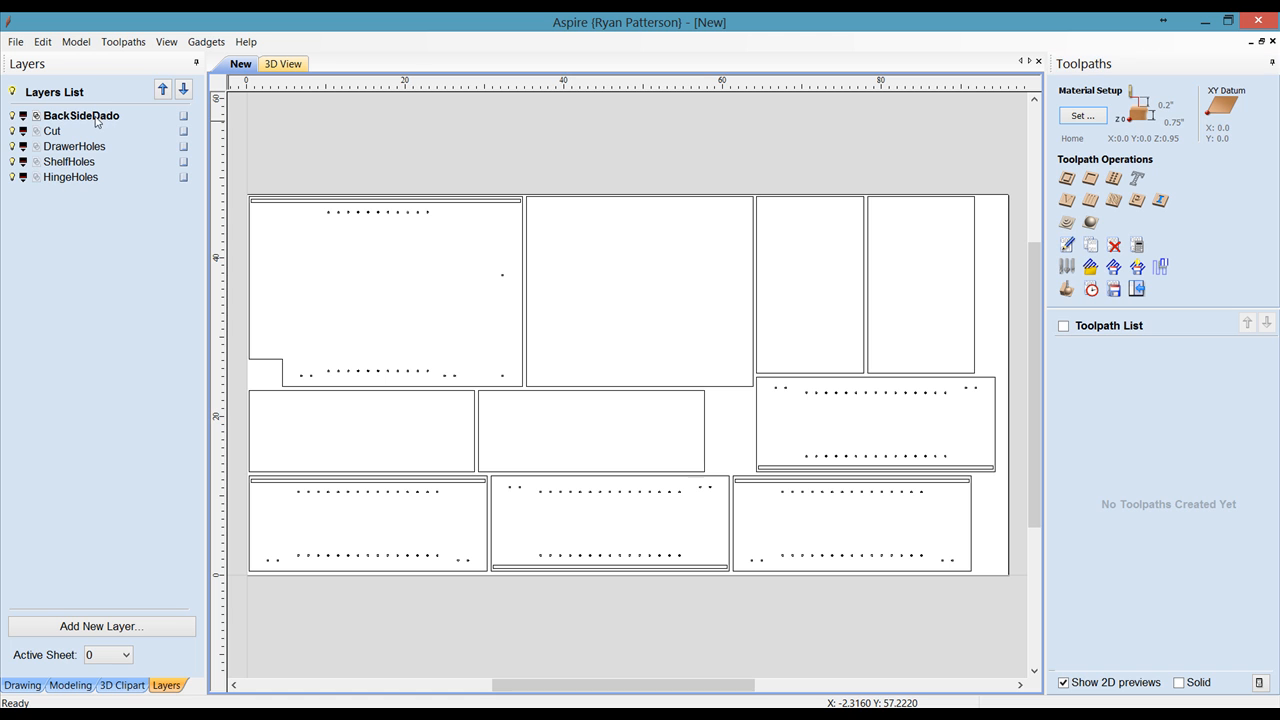
click(281, 203)
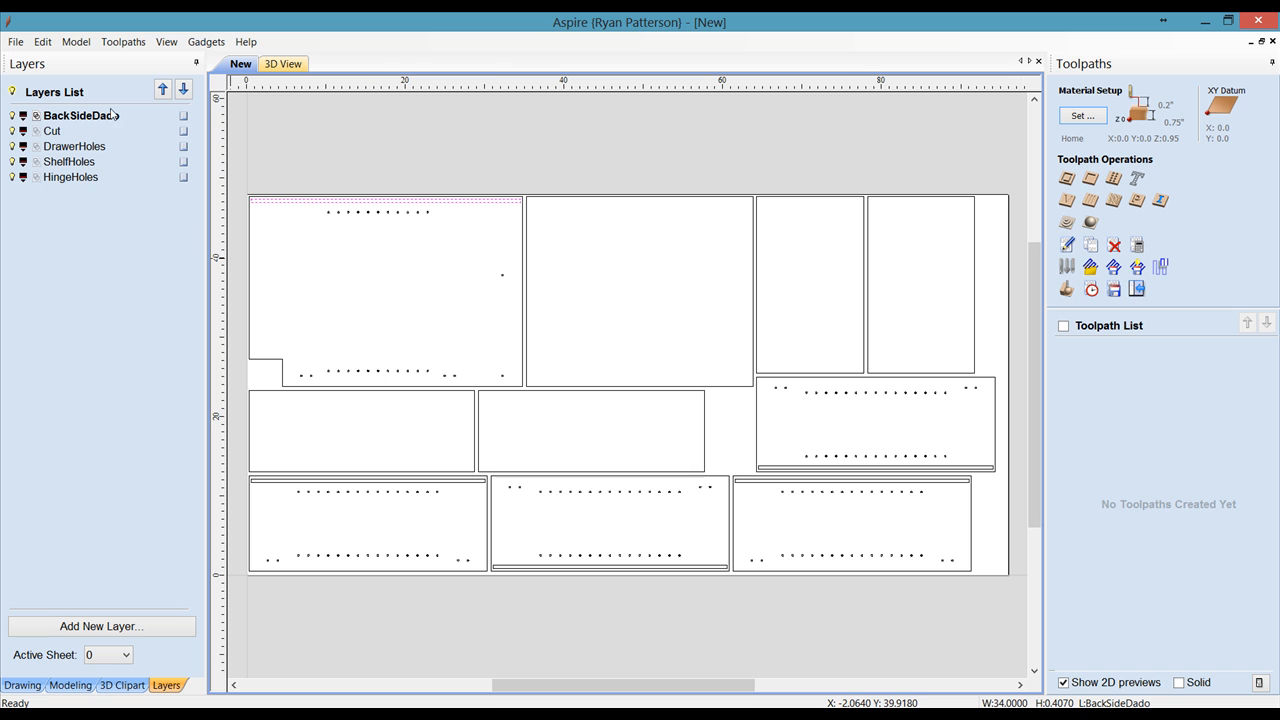
Copy the name of the BackSideDado layer without changing it, and clear the vector selection
double_click(76, 117)
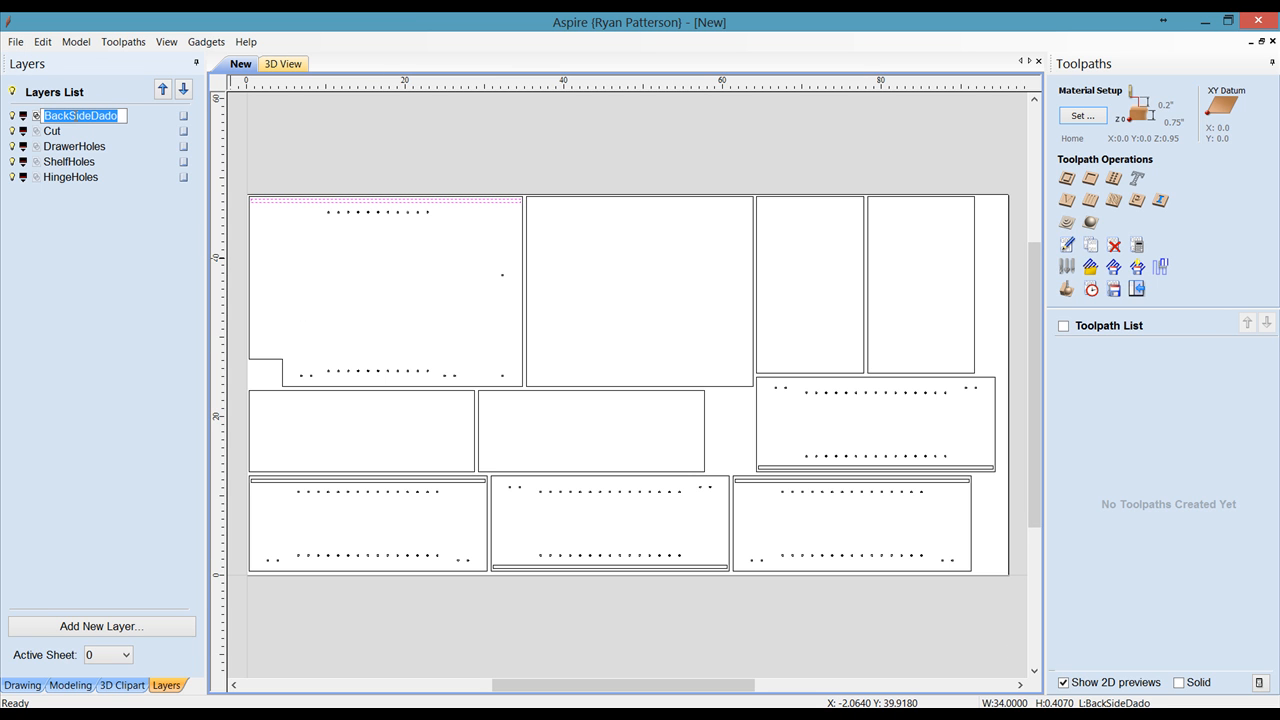
right_click(73, 116)
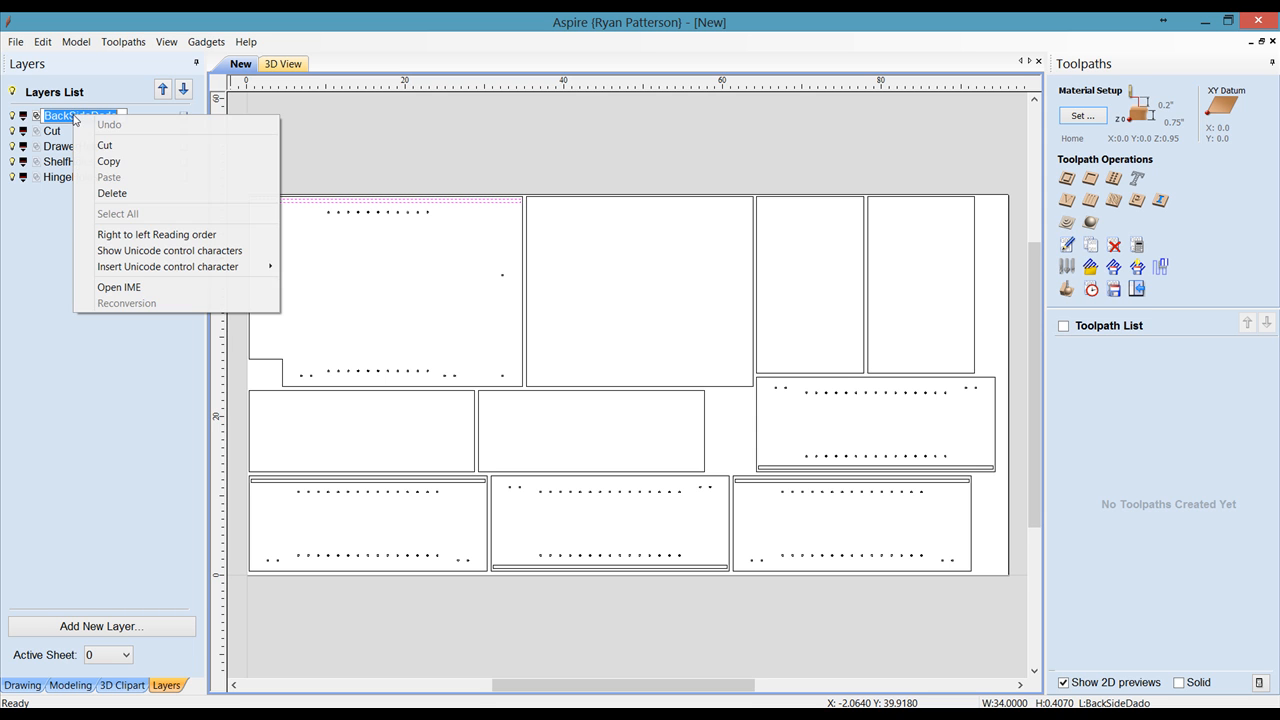
click(108, 162)
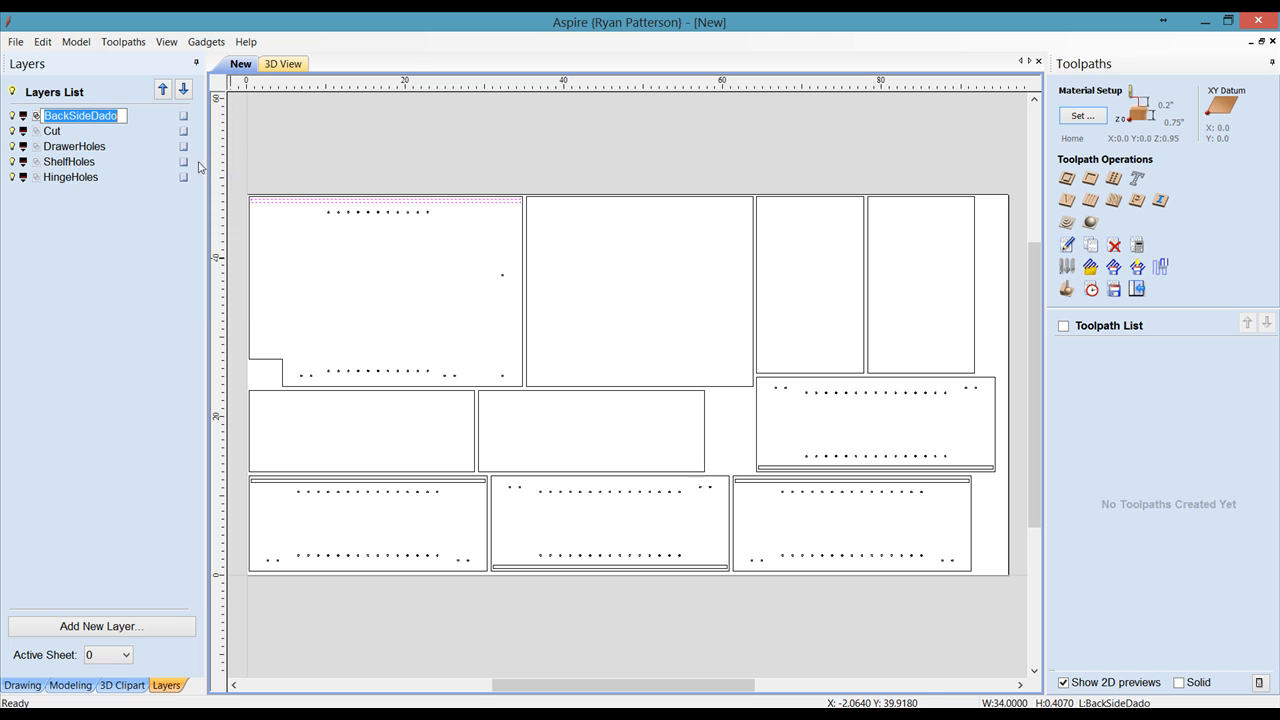
click(306, 214)
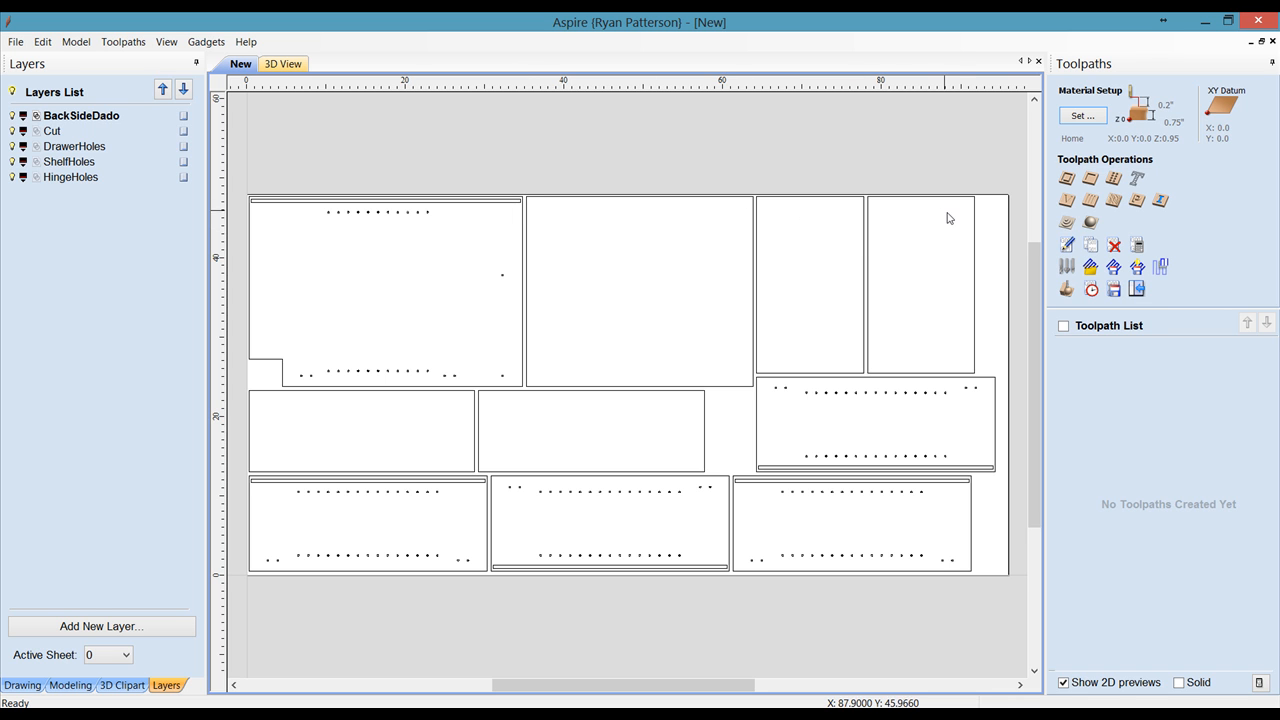
Start a 2D profile toolpath with cut depth 0 and the 1/4" Up-cut Bit (52-910) as the tool
click(1068, 180)
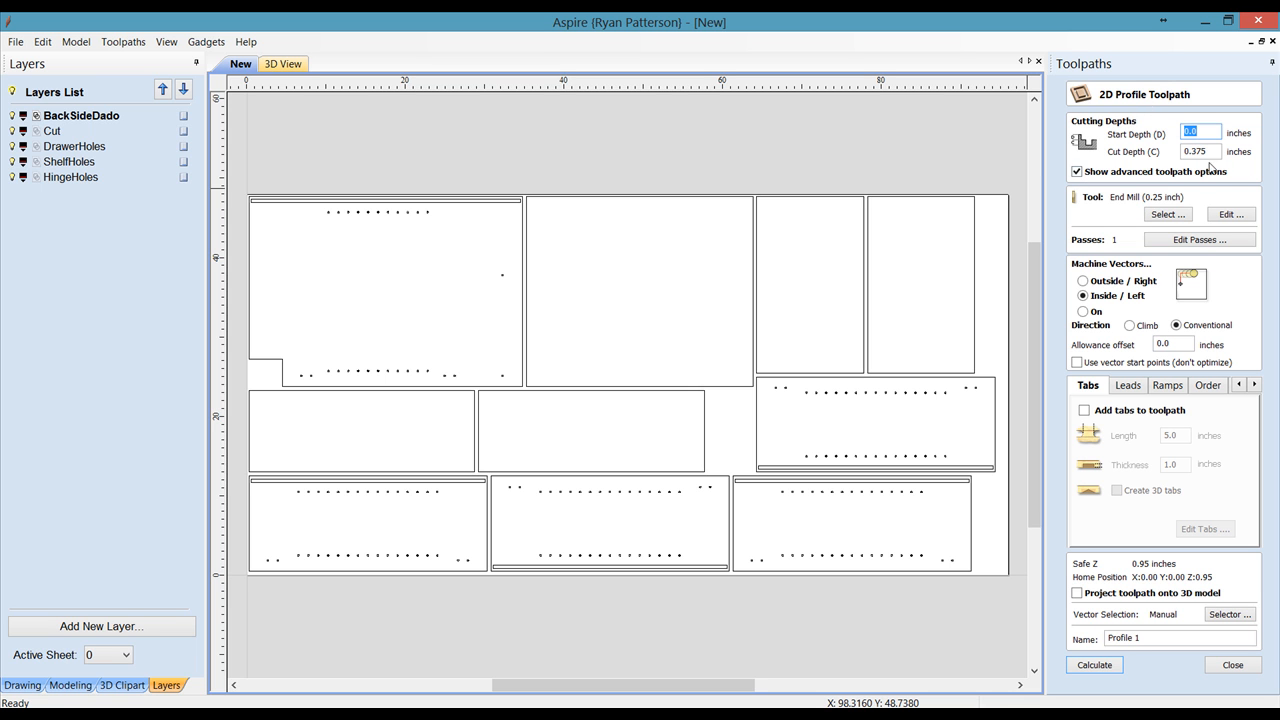
double_click(1216, 152)
text(0)
click(1166, 215)
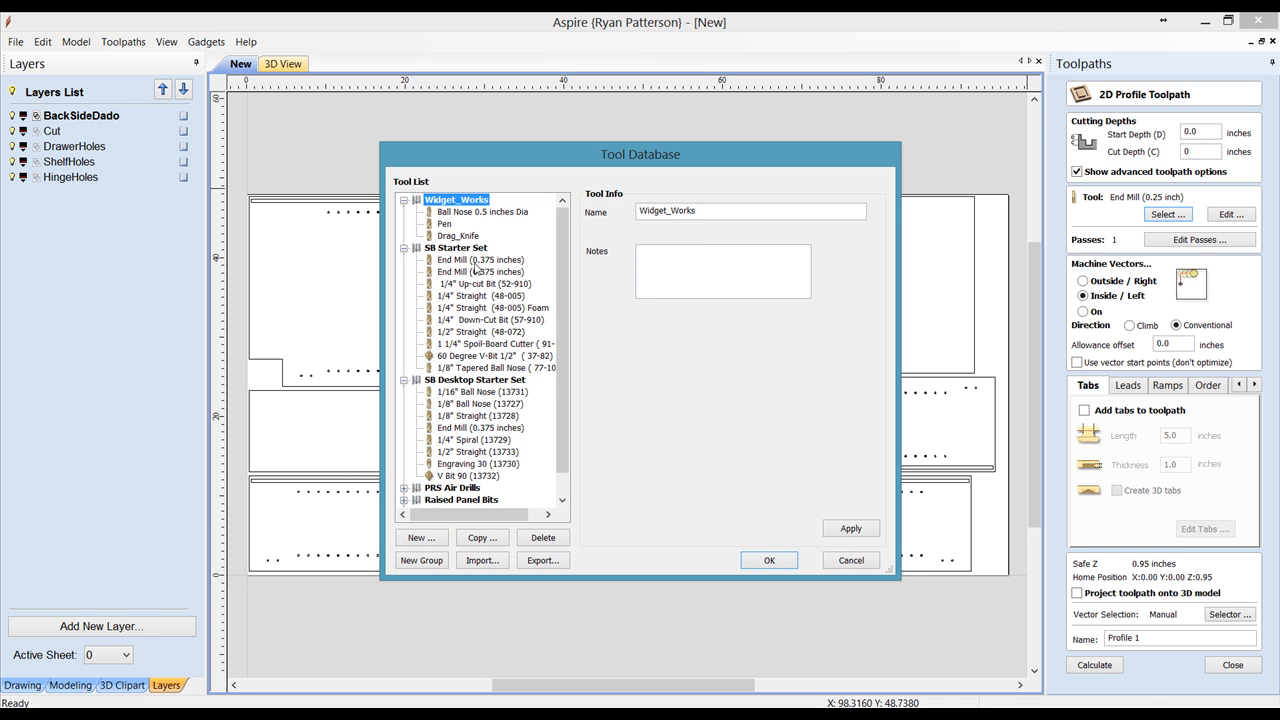
click(474, 286)
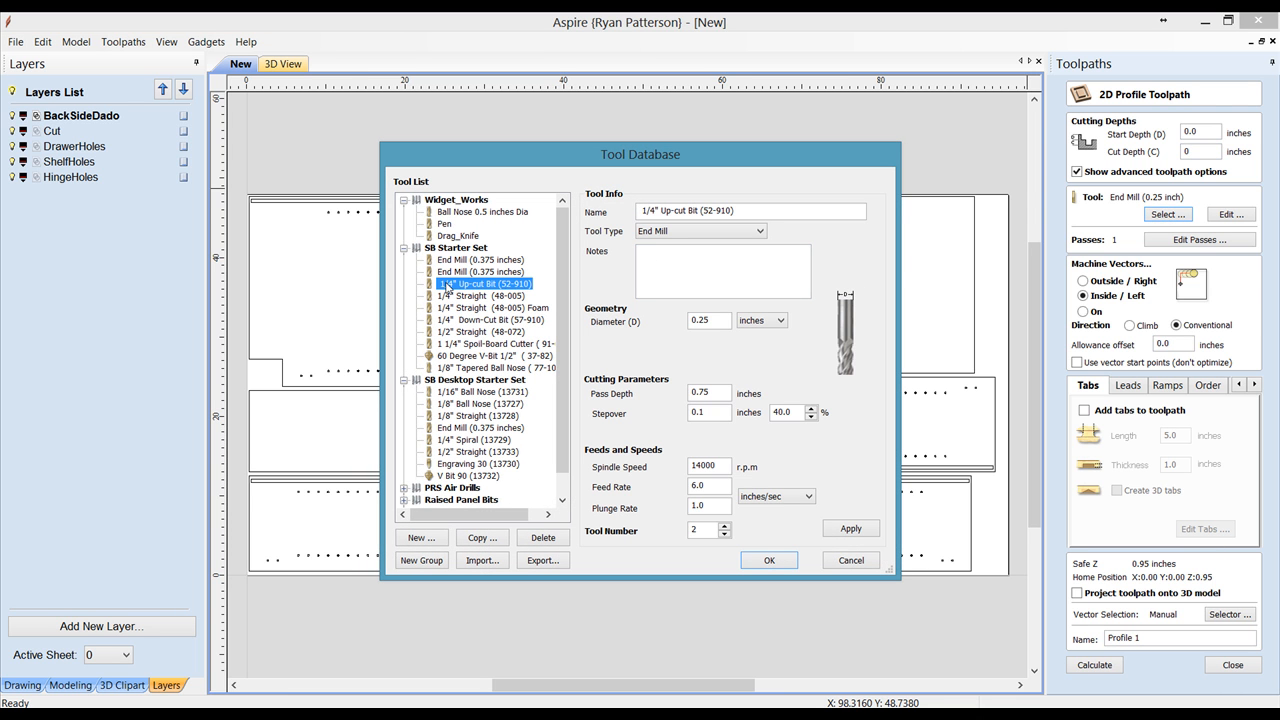
click(851, 528)
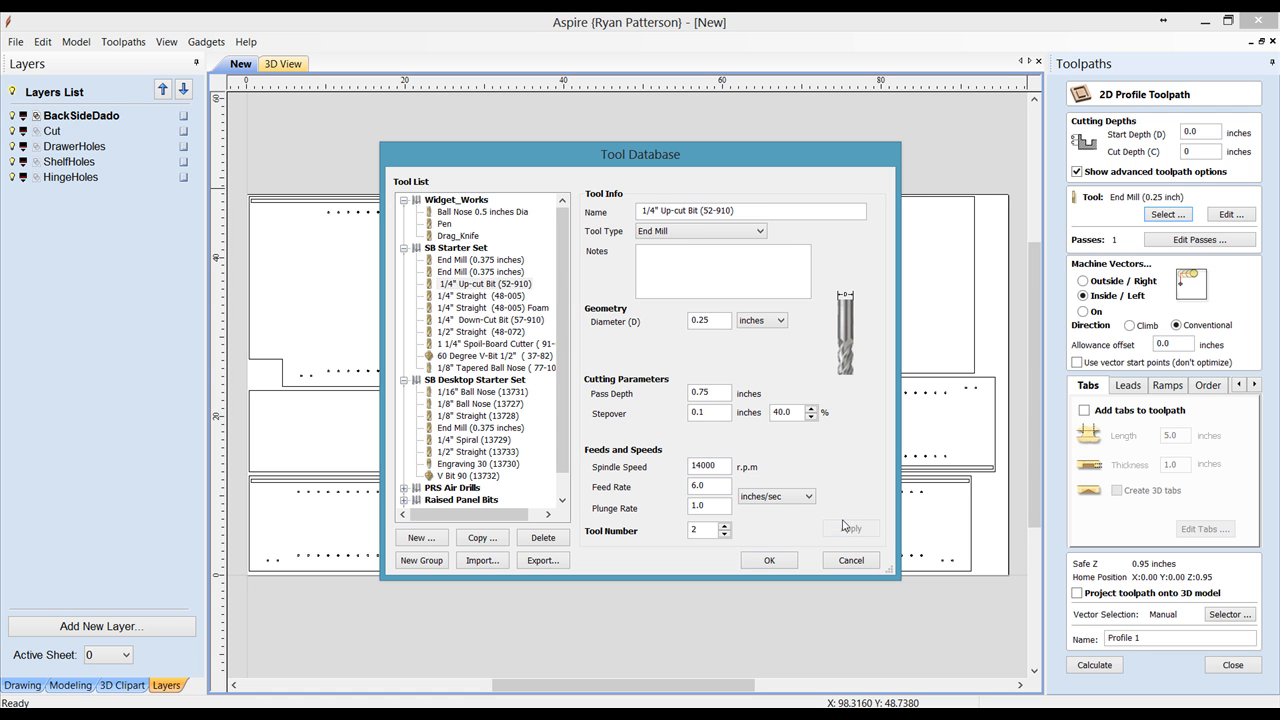
click(769, 560)
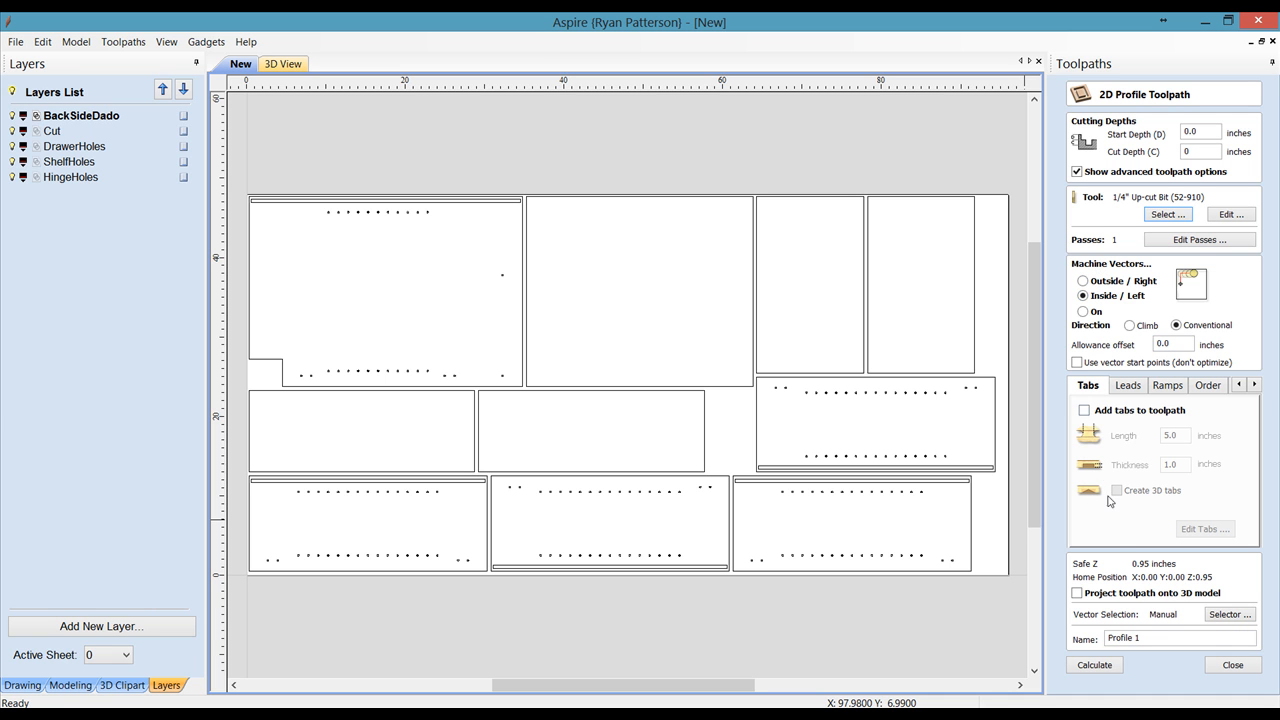
Select all closed vectors on the BackSideDado layer, associated with the toolpath and with the cut depth taken from the imported vectors
click(1229, 618)
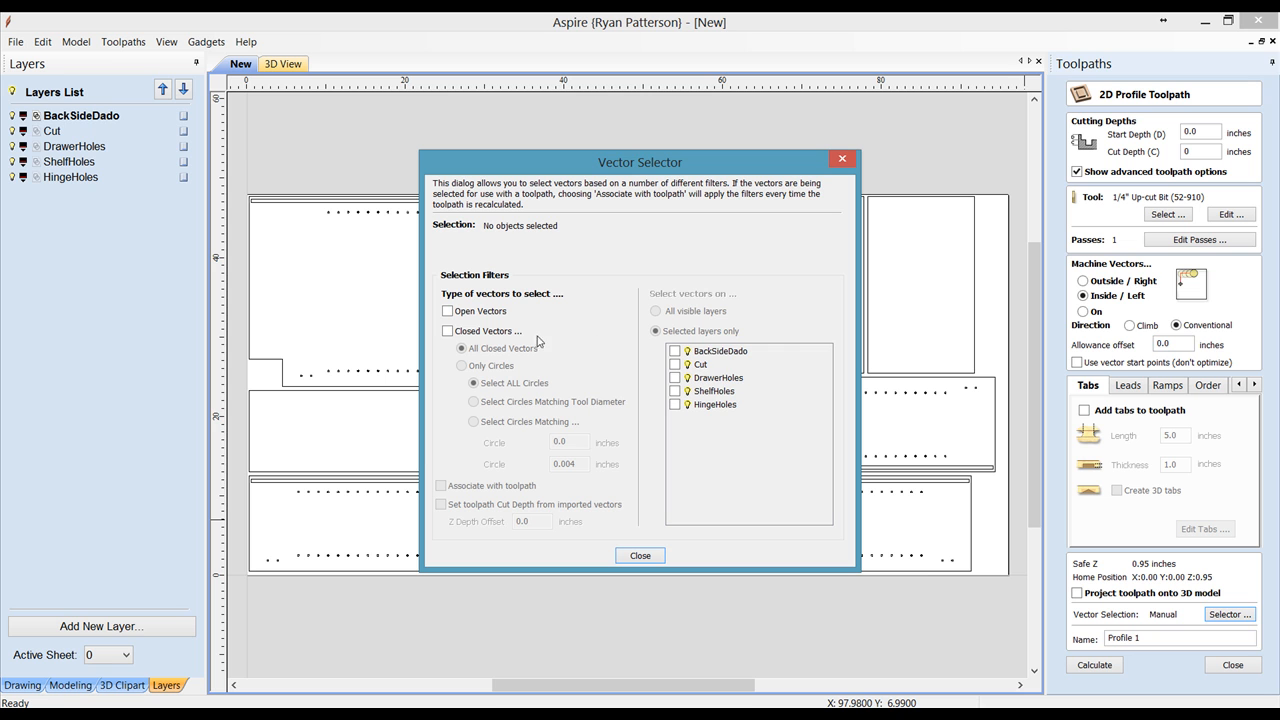
click(470, 336)
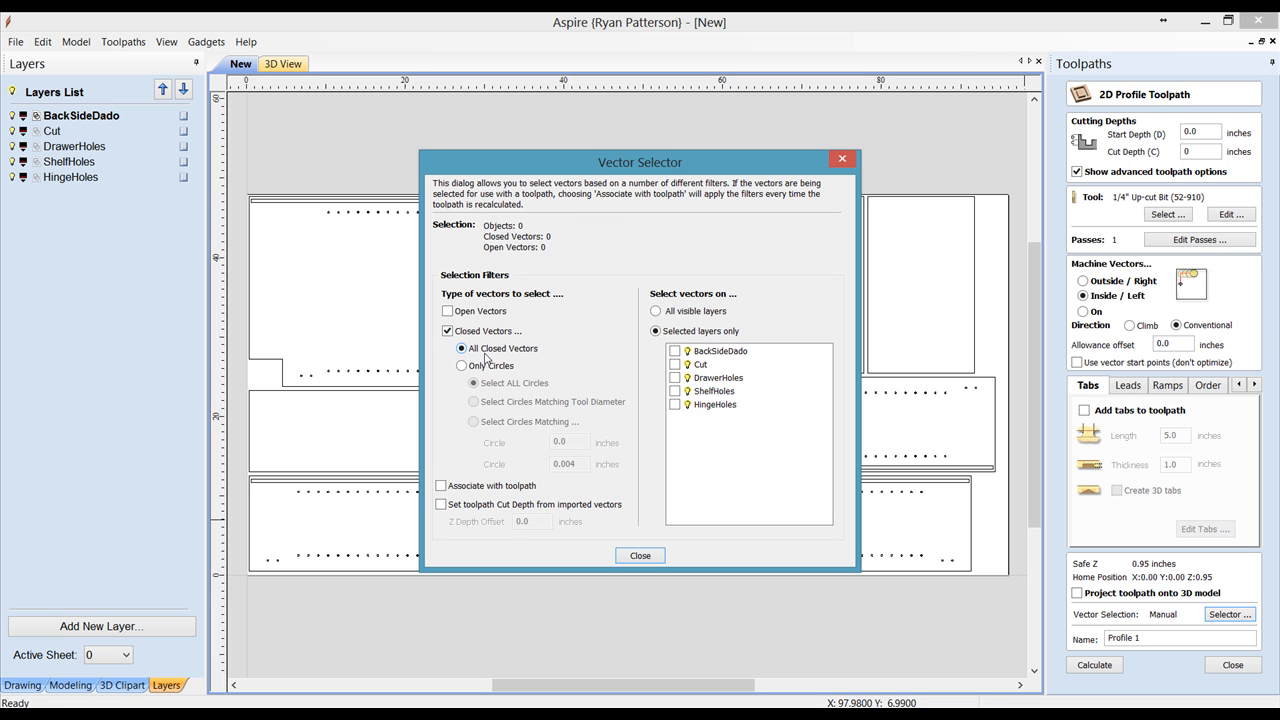
click(442, 486)
click(443, 506)
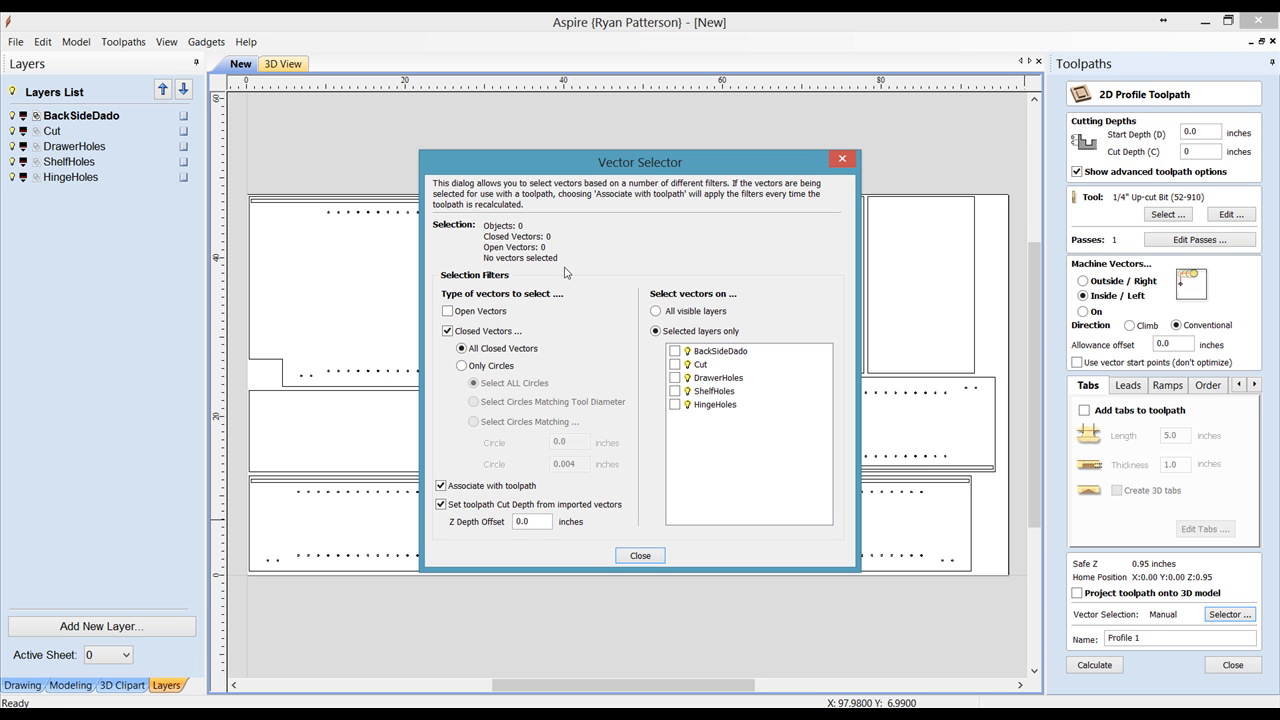
click(675, 352)
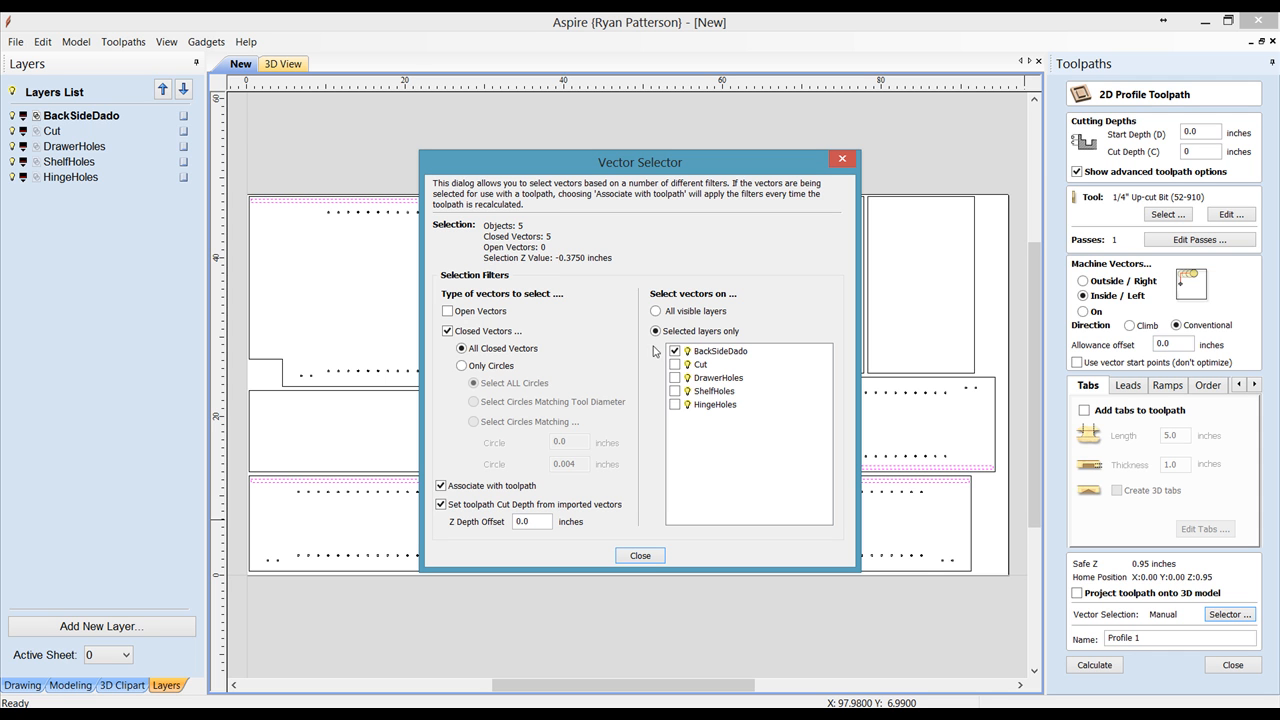
click(640, 557)
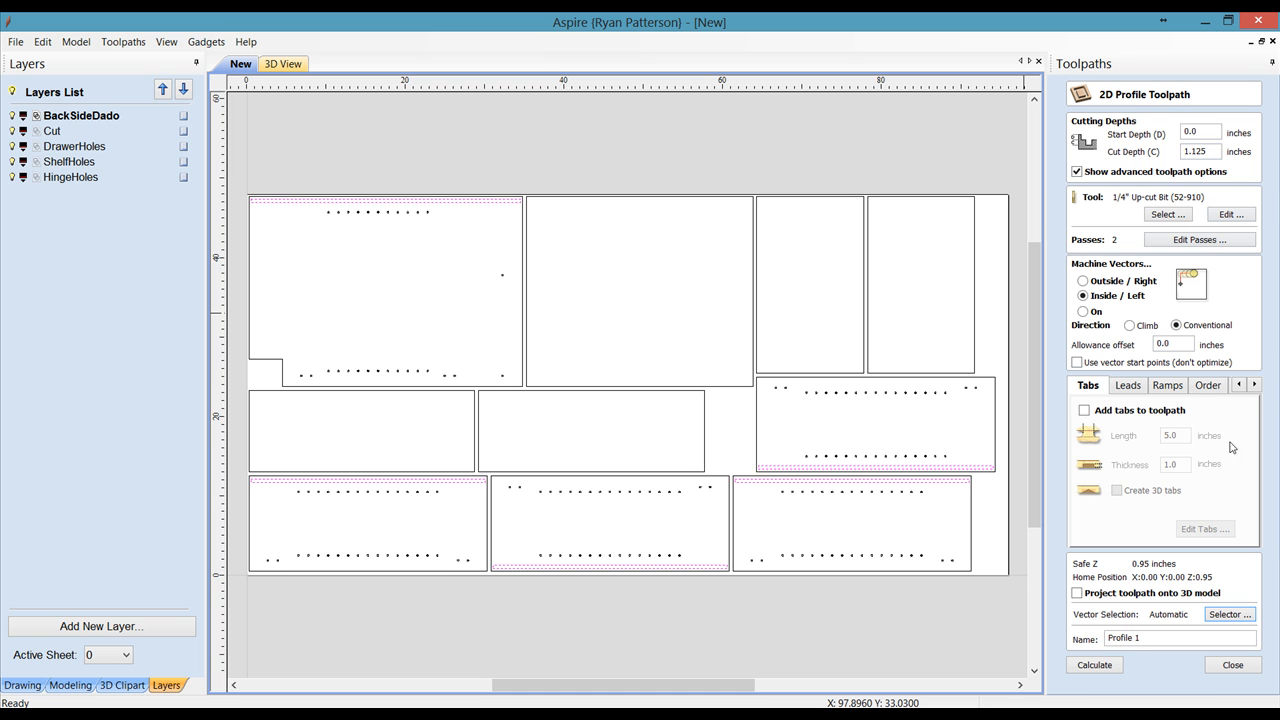
Set the Z depth offset of the BackSideDado vector selection to -0.75 inches
click(1234, 618)
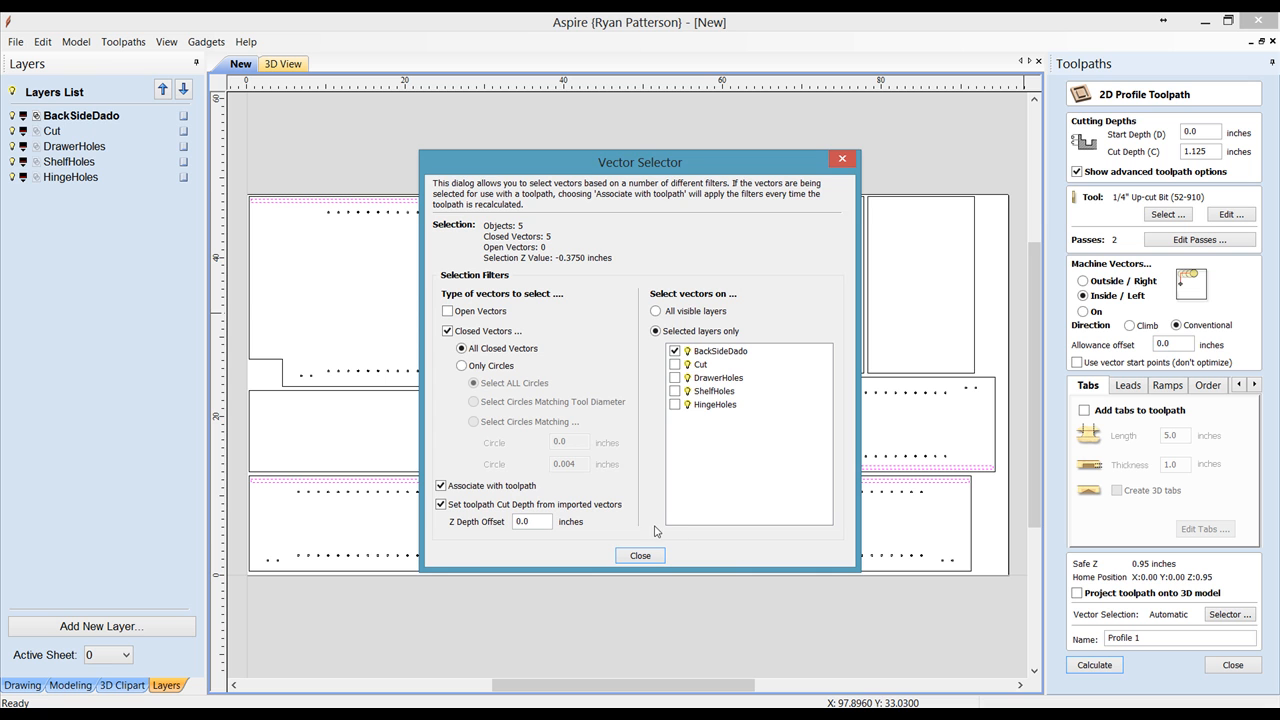
drag(543, 526, 508, 519)
text(-0.75)
text(-)
drag(545, 521, 502, 514)
text(-)
click(640, 556)
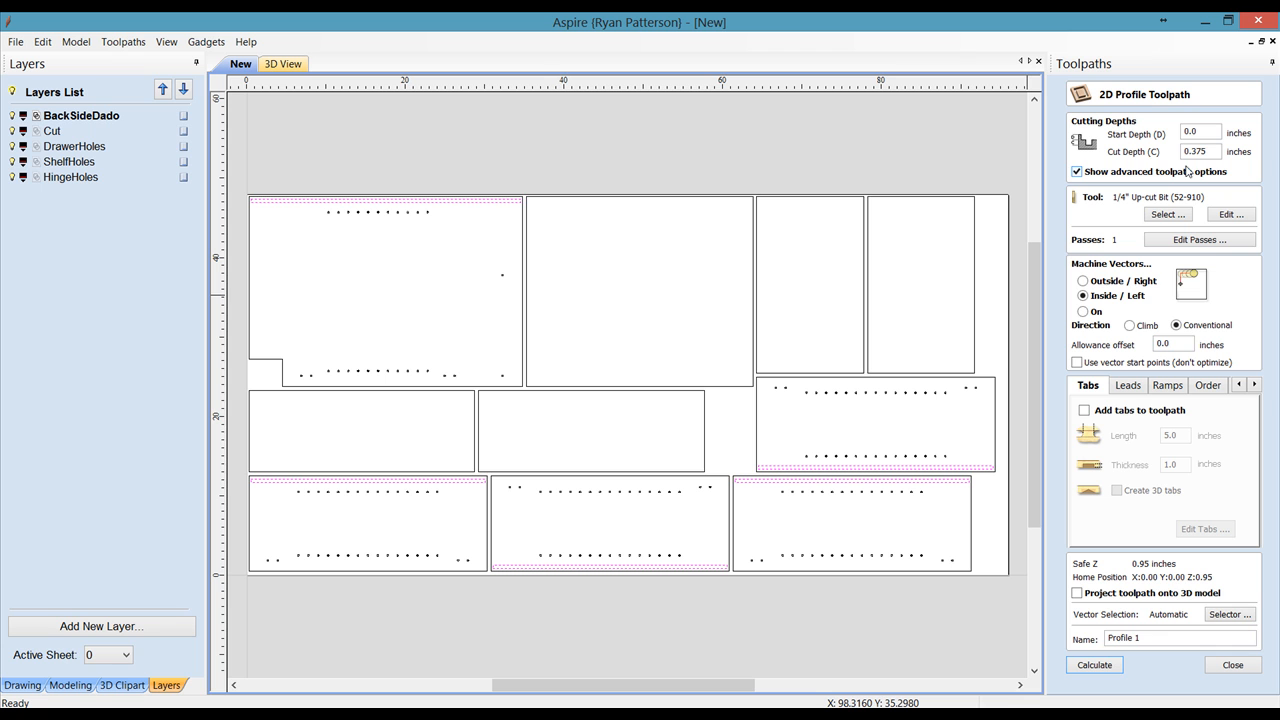
Name the profile toolpath BackSideDado using the copied layer name, and calculate it
drag(1145, 638, 1104, 638)
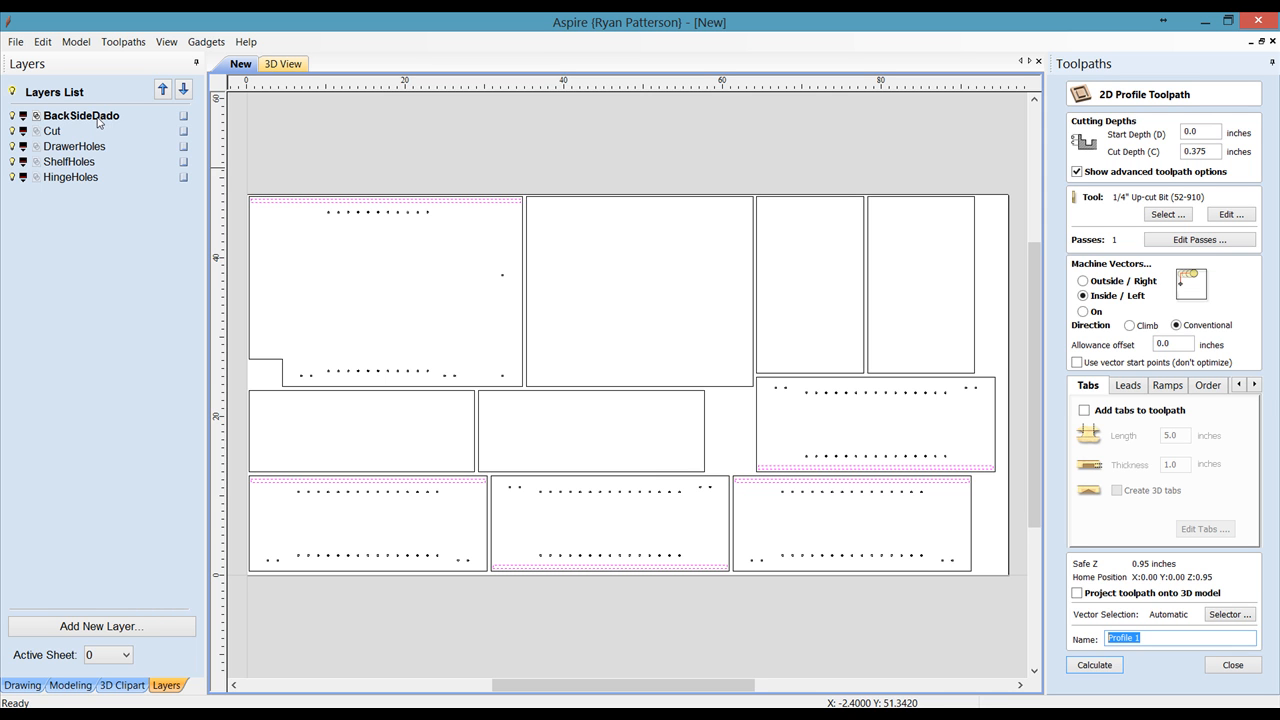
right_click(1128, 643)
click(1117, 507)
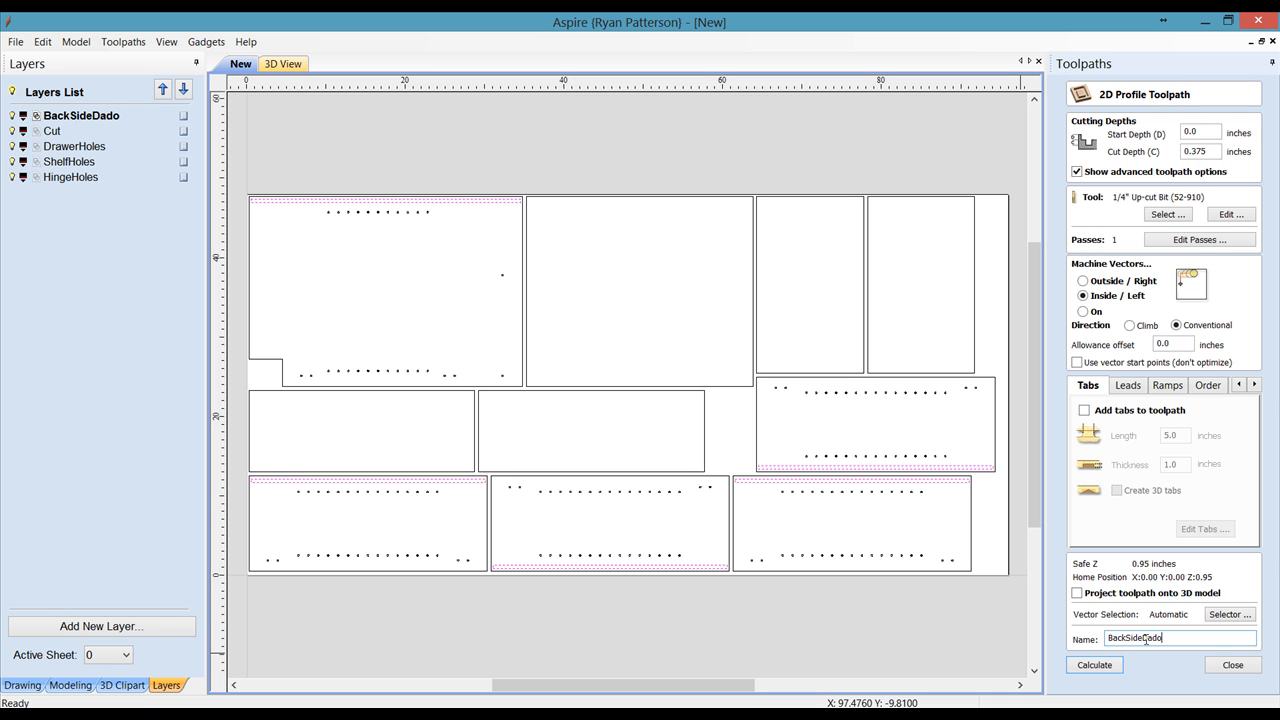
click(1100, 665)
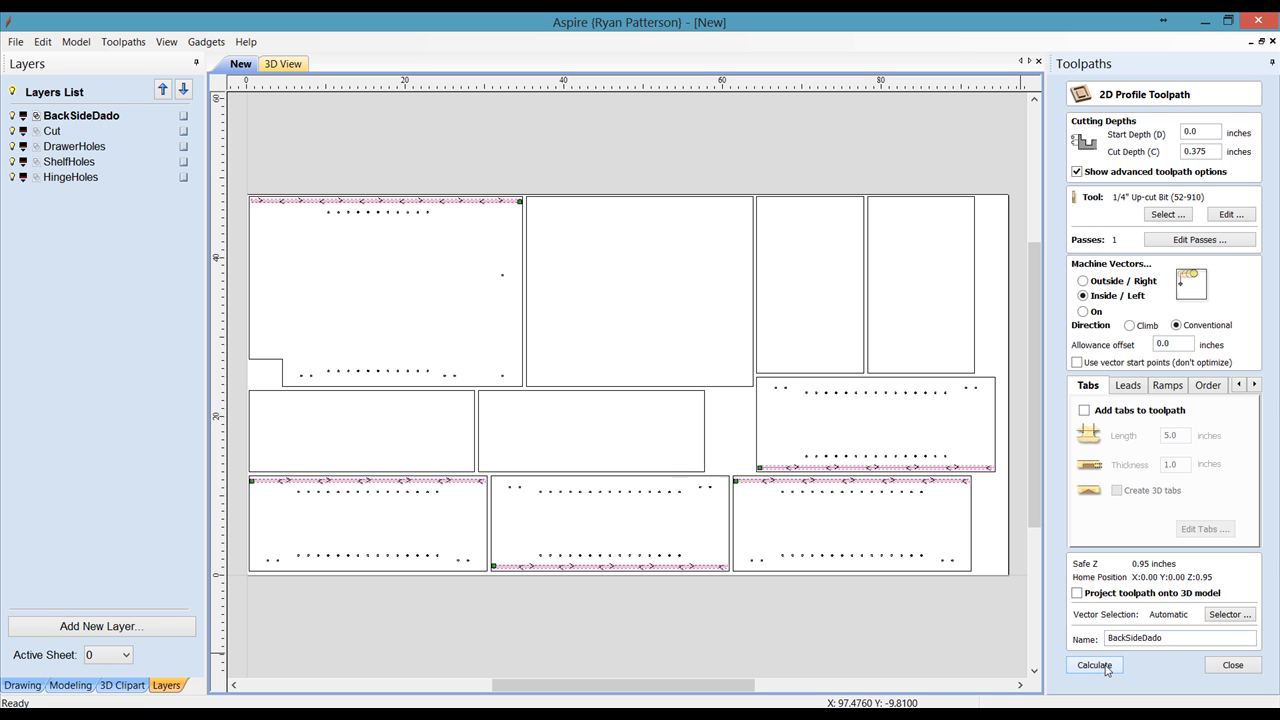
click(1231, 665)
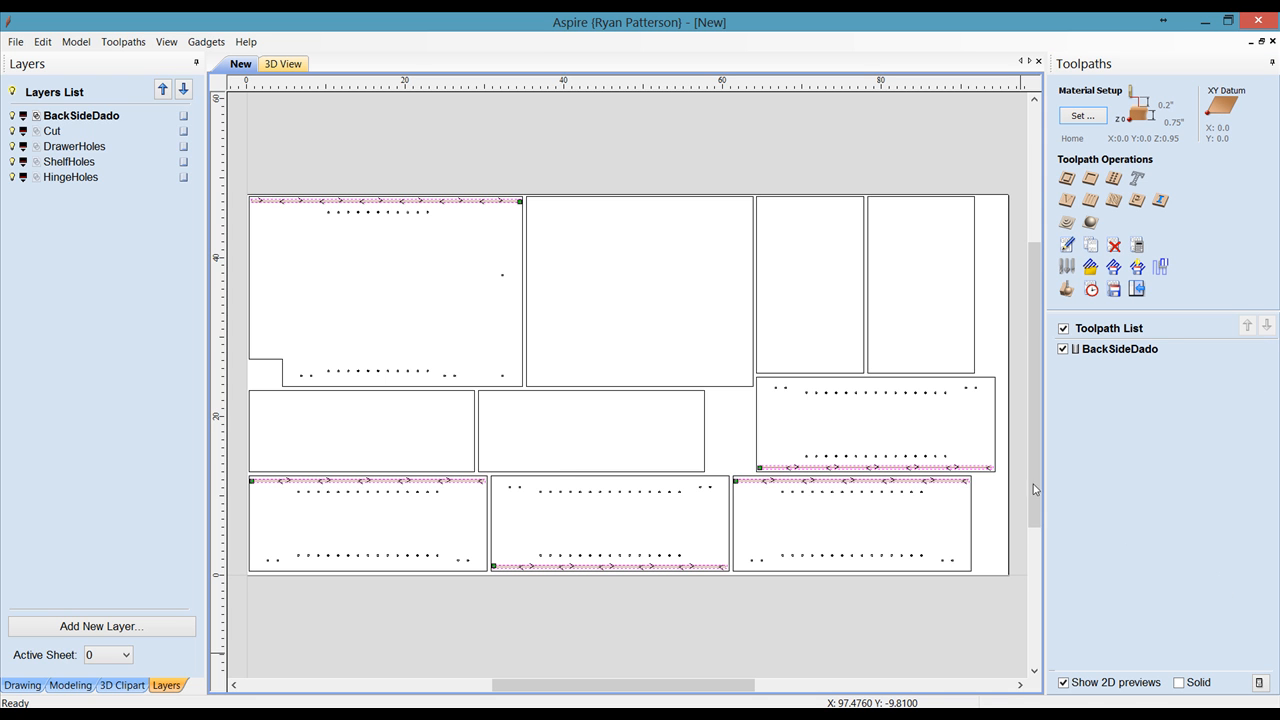
Make the Cut layer active and start a 2D profile toolpath that machines outside/right of the vectors
click(57, 132)
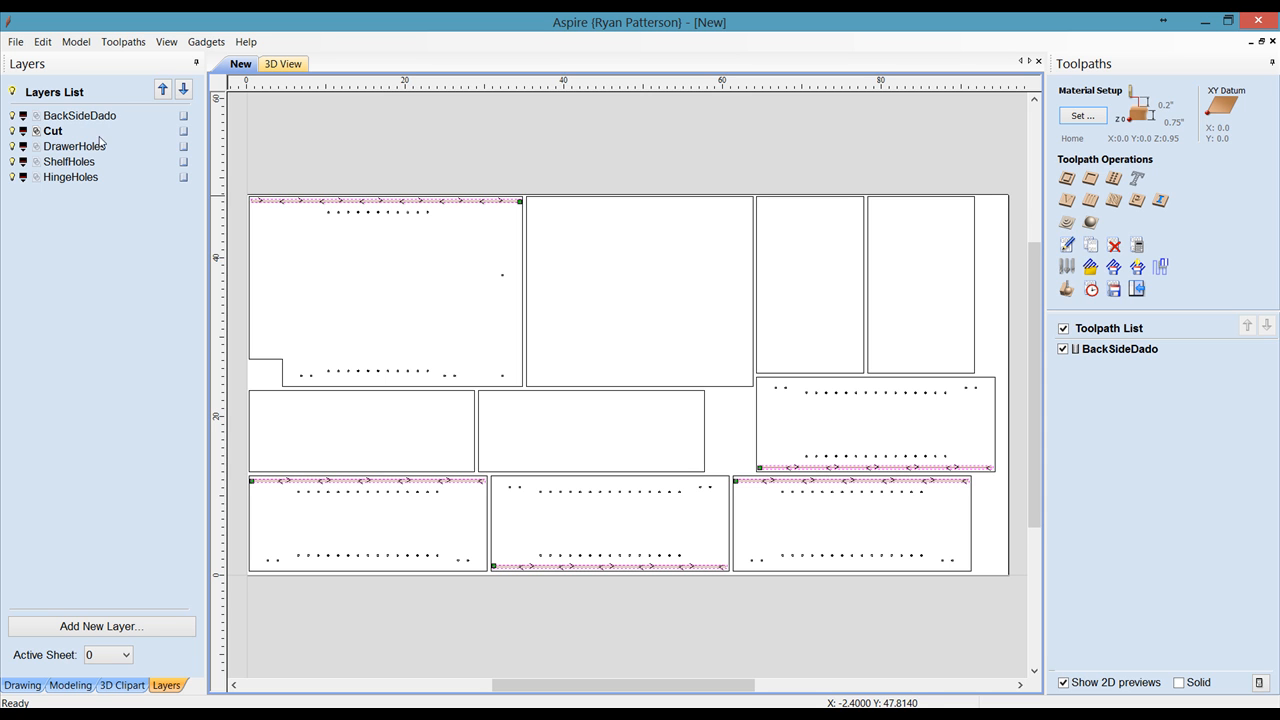
click(1067, 180)
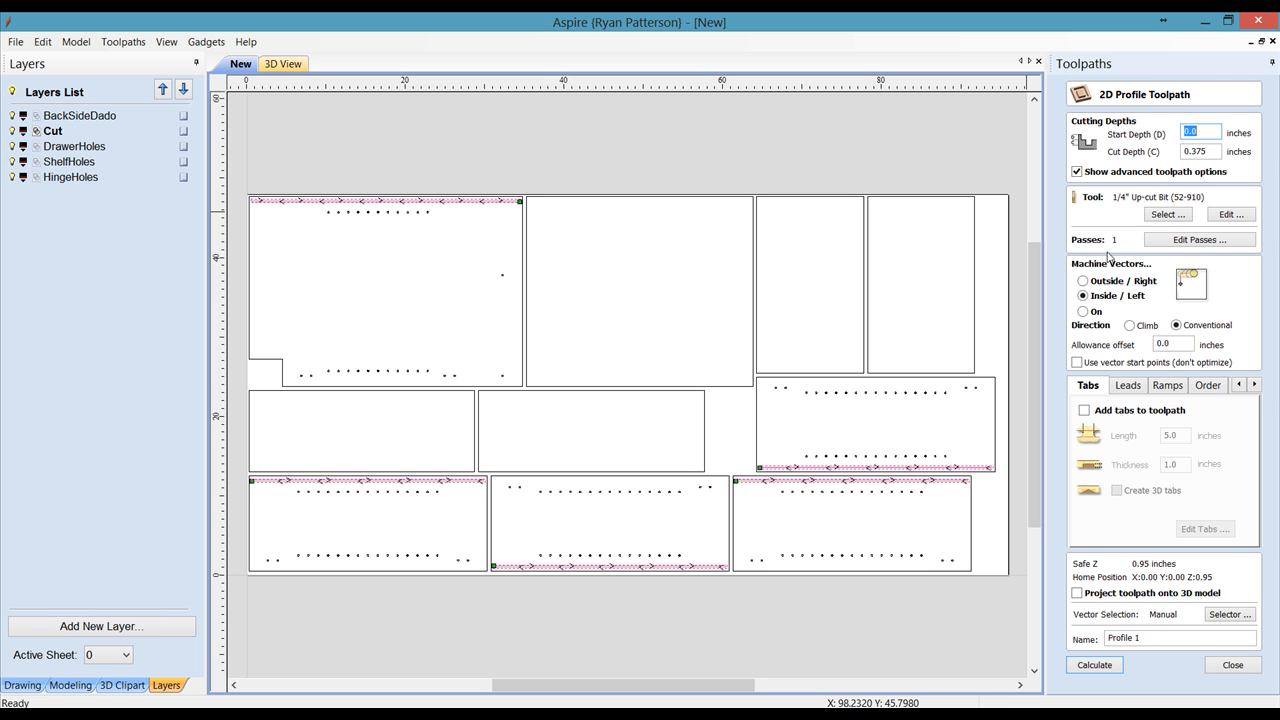
click(1105, 285)
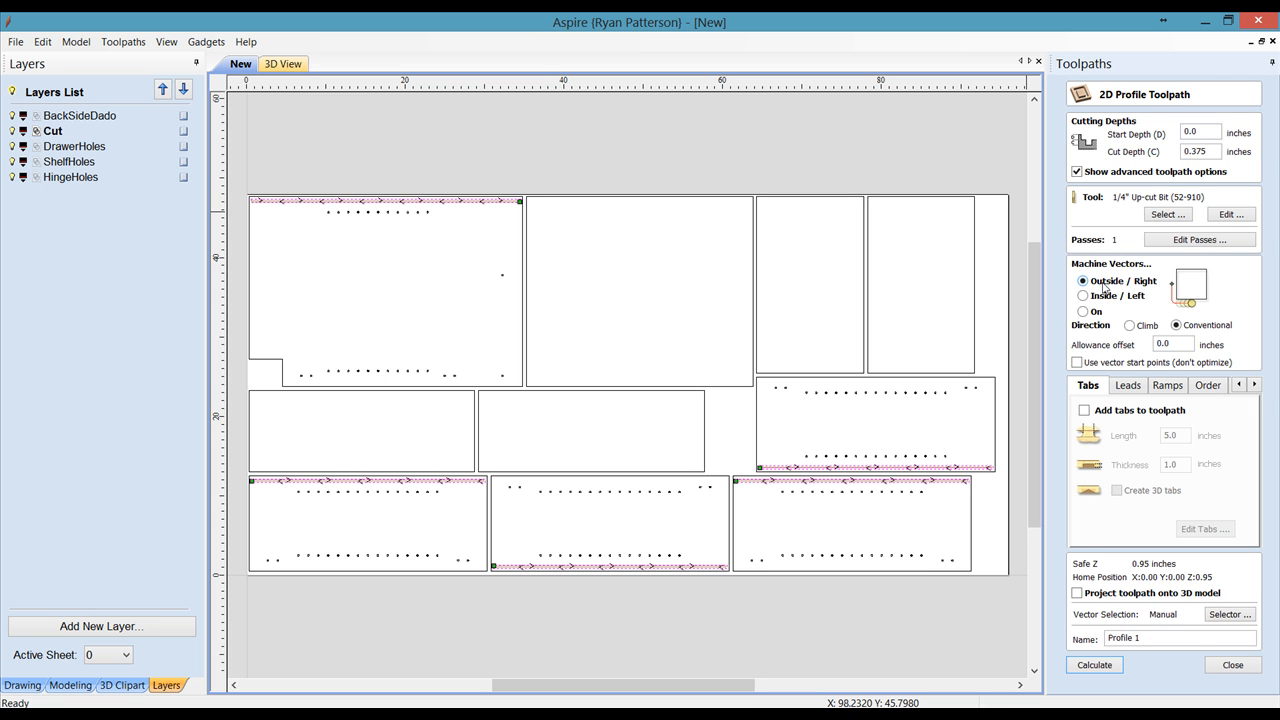
Select all closed vectors on the Cut layer, associated with the toolpath, with cut depth from the imported vectors and a Z depth offset of -t
click(1227, 614)
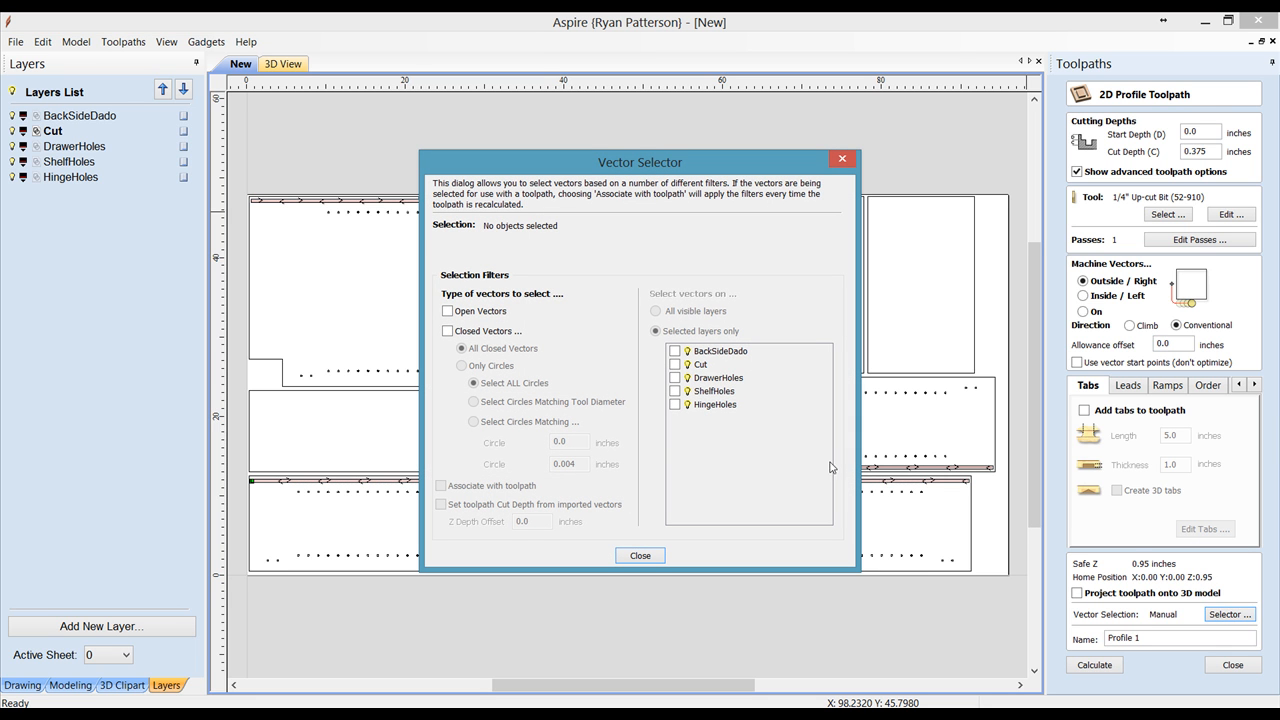
click(461, 333)
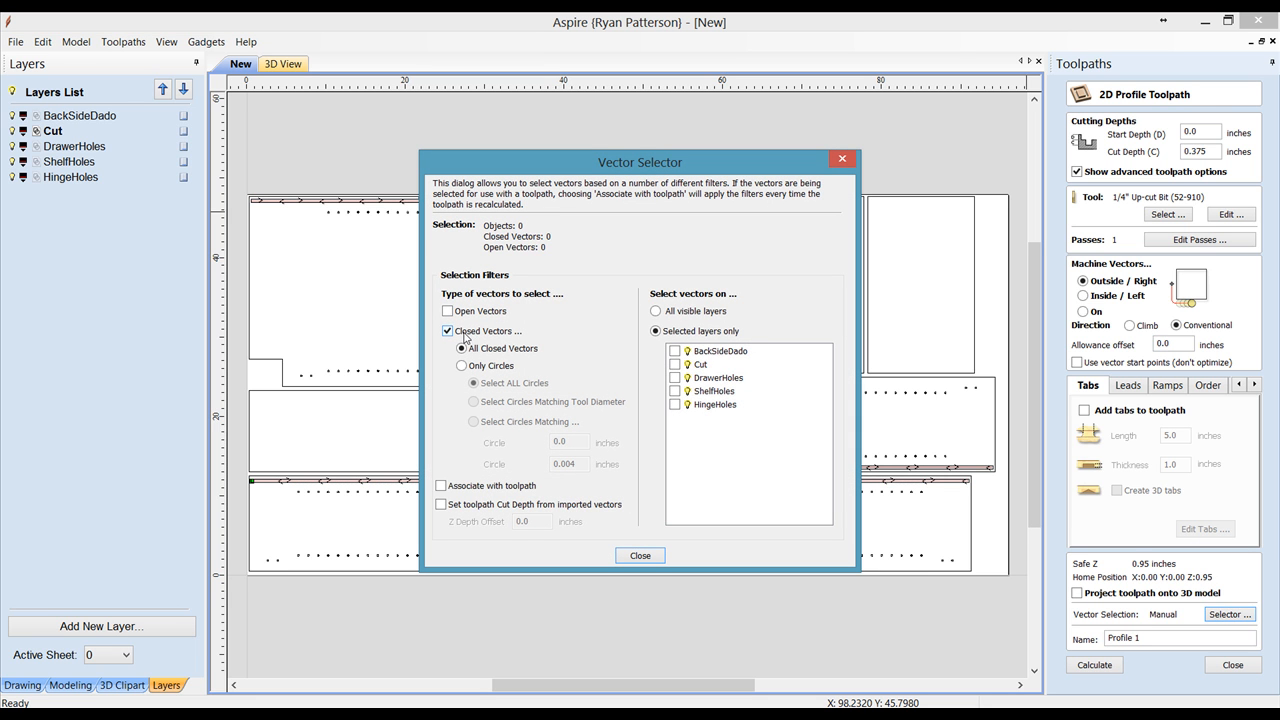
click(462, 489)
click(463, 507)
drag(533, 524, 494, 533)
text(-)
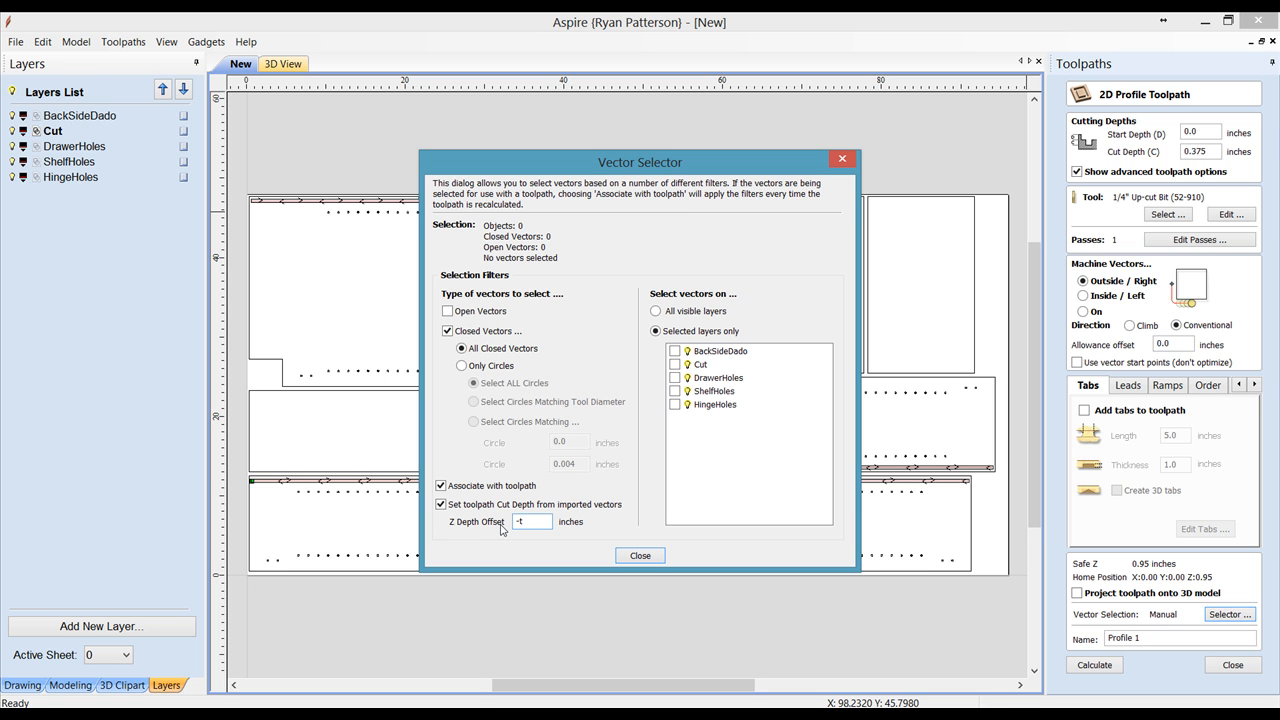
mouse_move(532, 521)
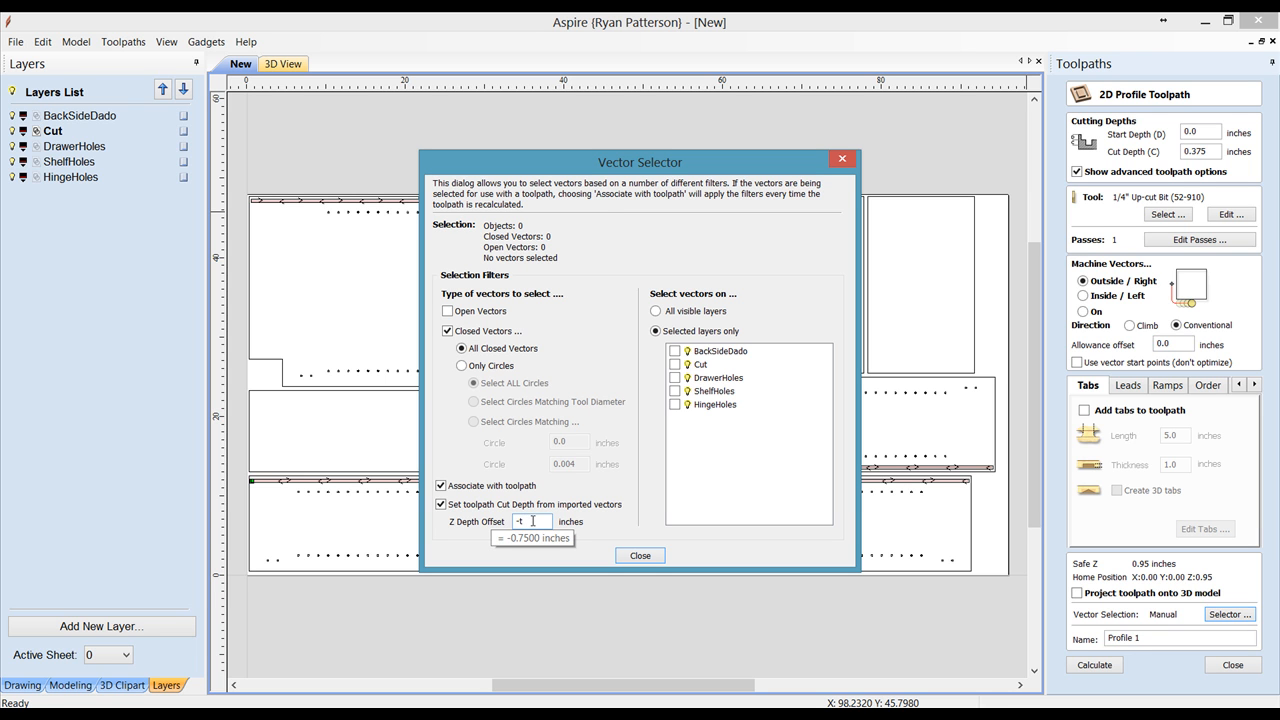
click(675, 366)
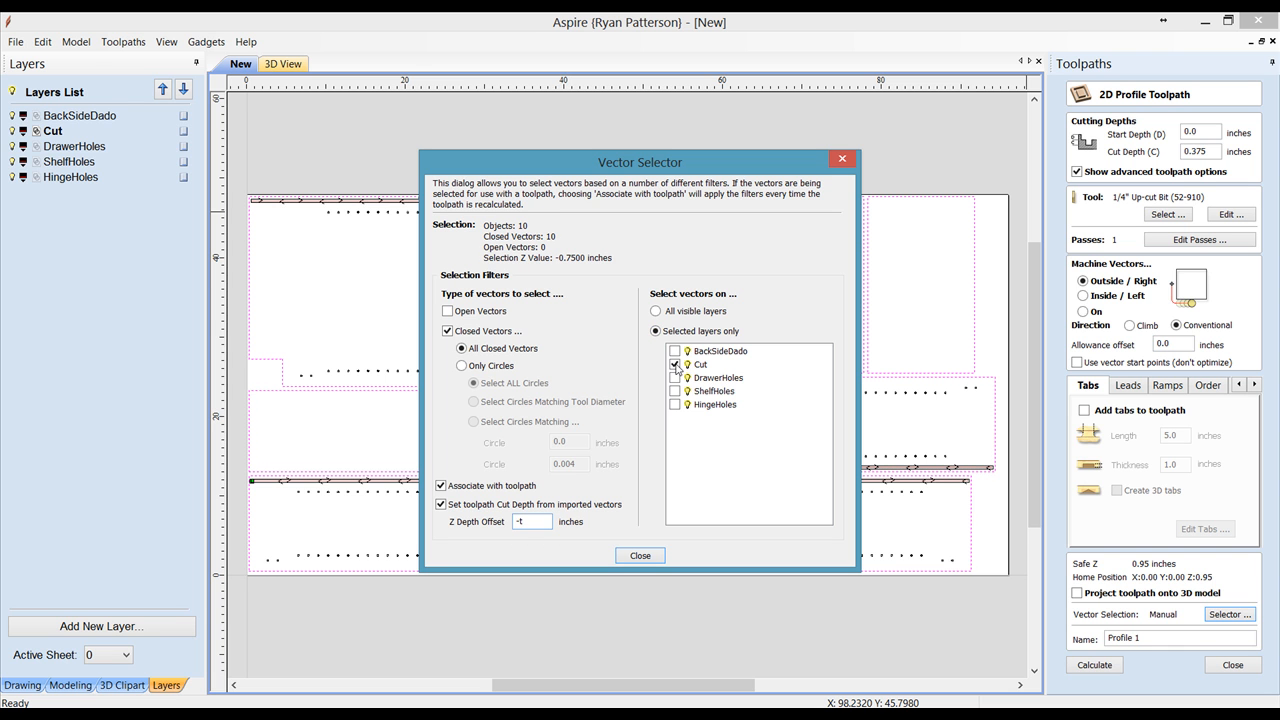
click(640, 556)
Name the profile toolpath Cut, calculate it and close the toolpath form
drag(1150, 638, 1085, 636)
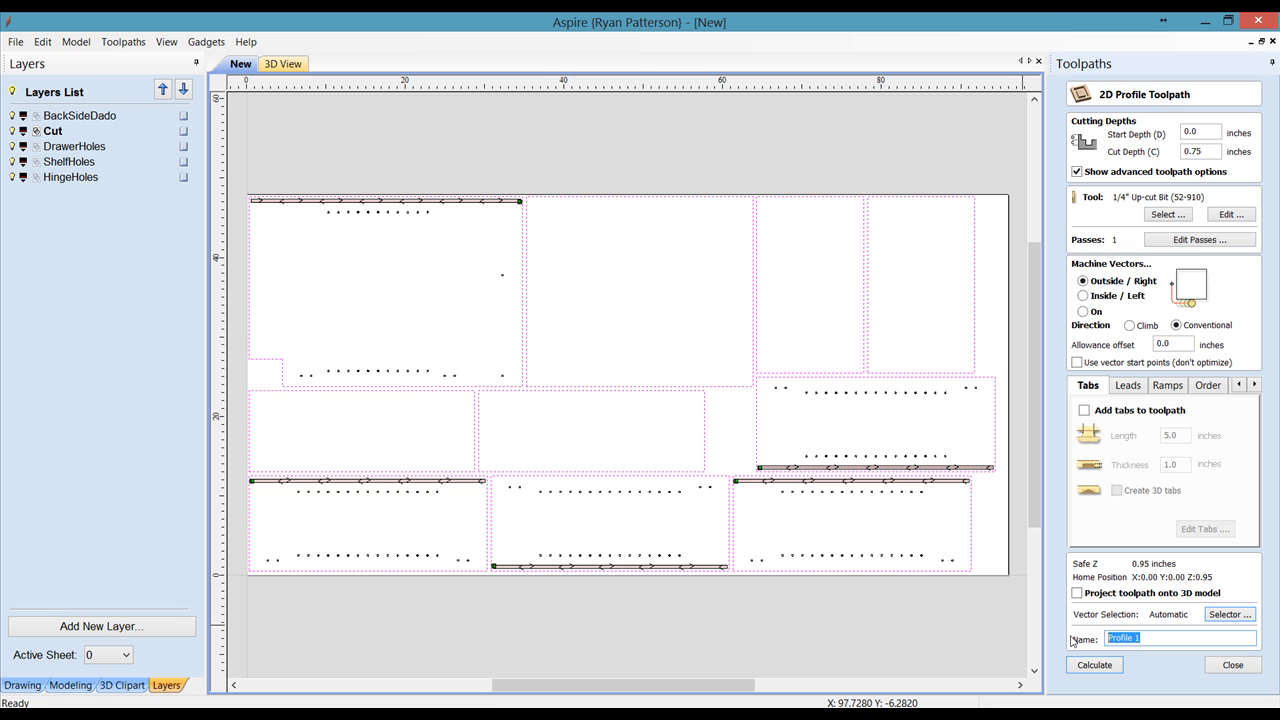
text(CU)
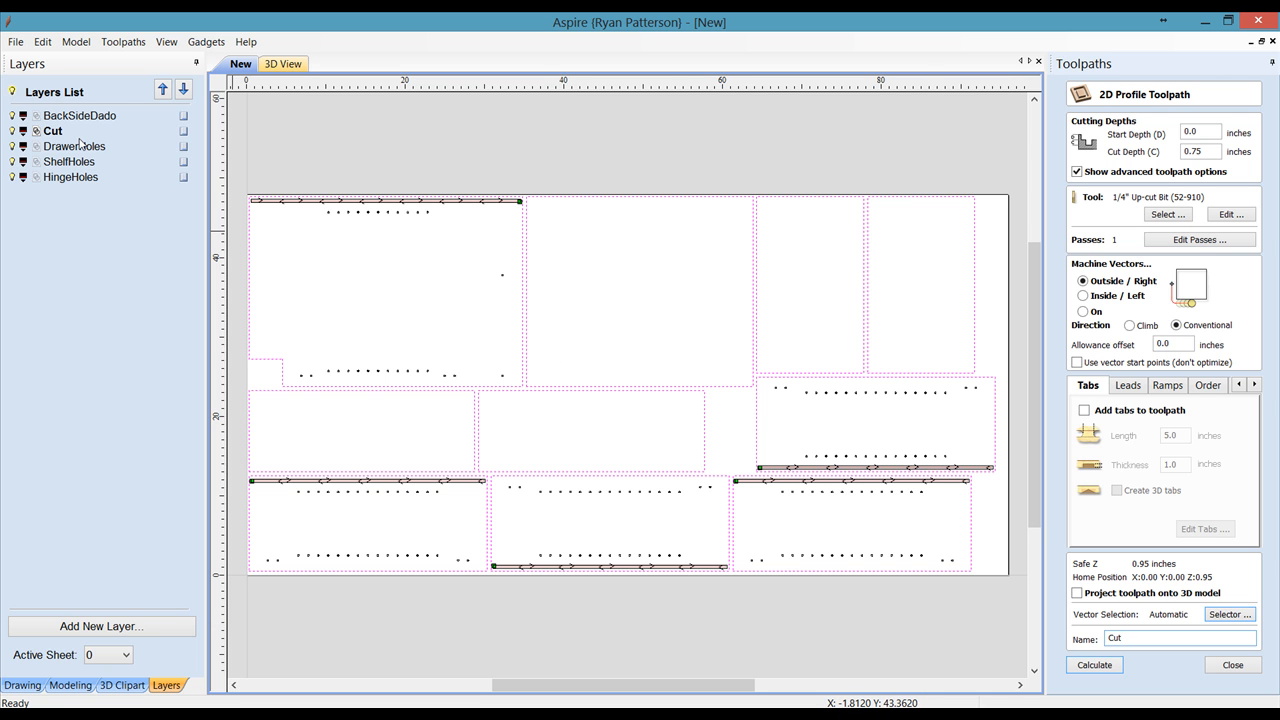
click(1082, 668)
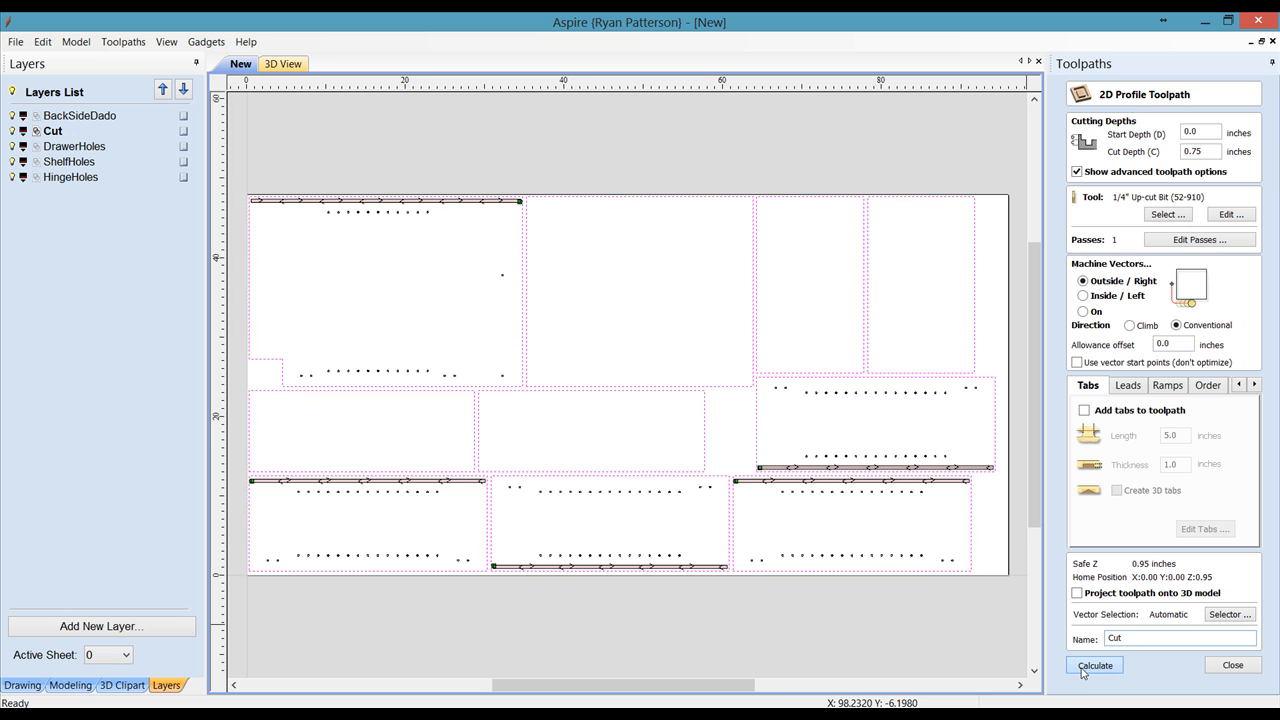
click(1235, 667)
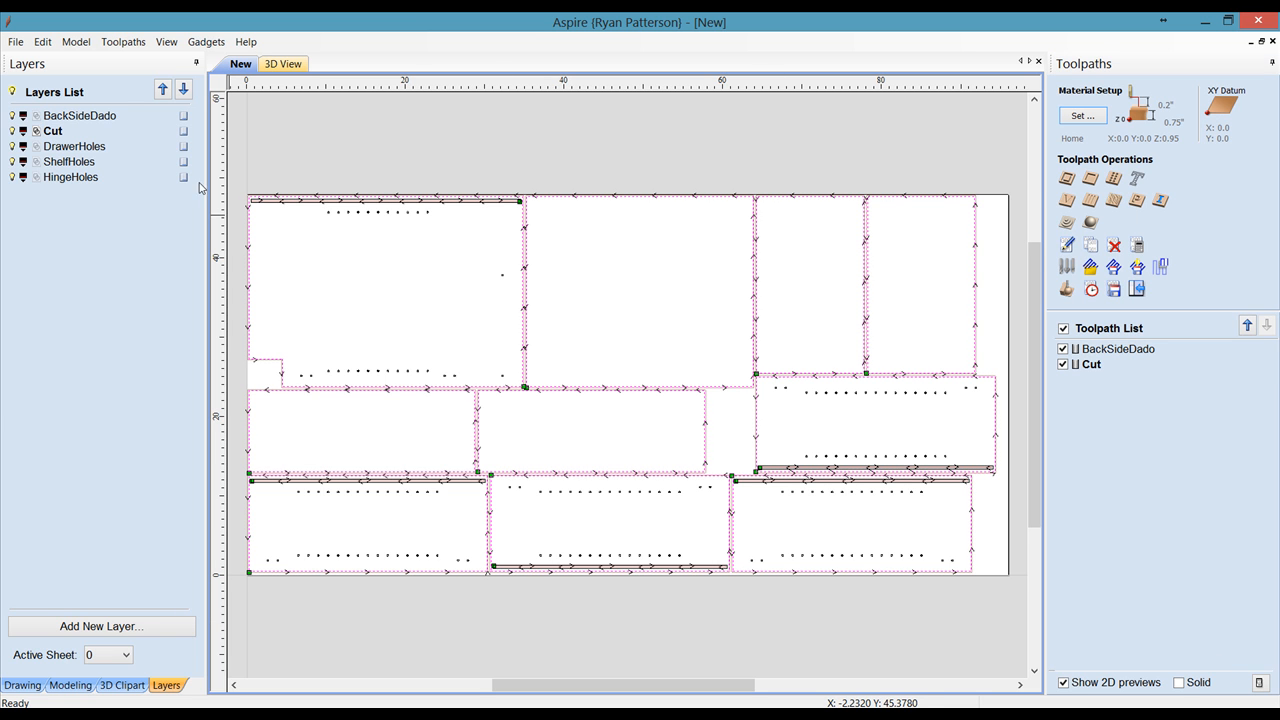
Make the DrawerHoles layer active and start a drilling toolpath with the 1/4" Up-cut Bit (52-910) as the tool
click(86, 150)
click(1110, 182)
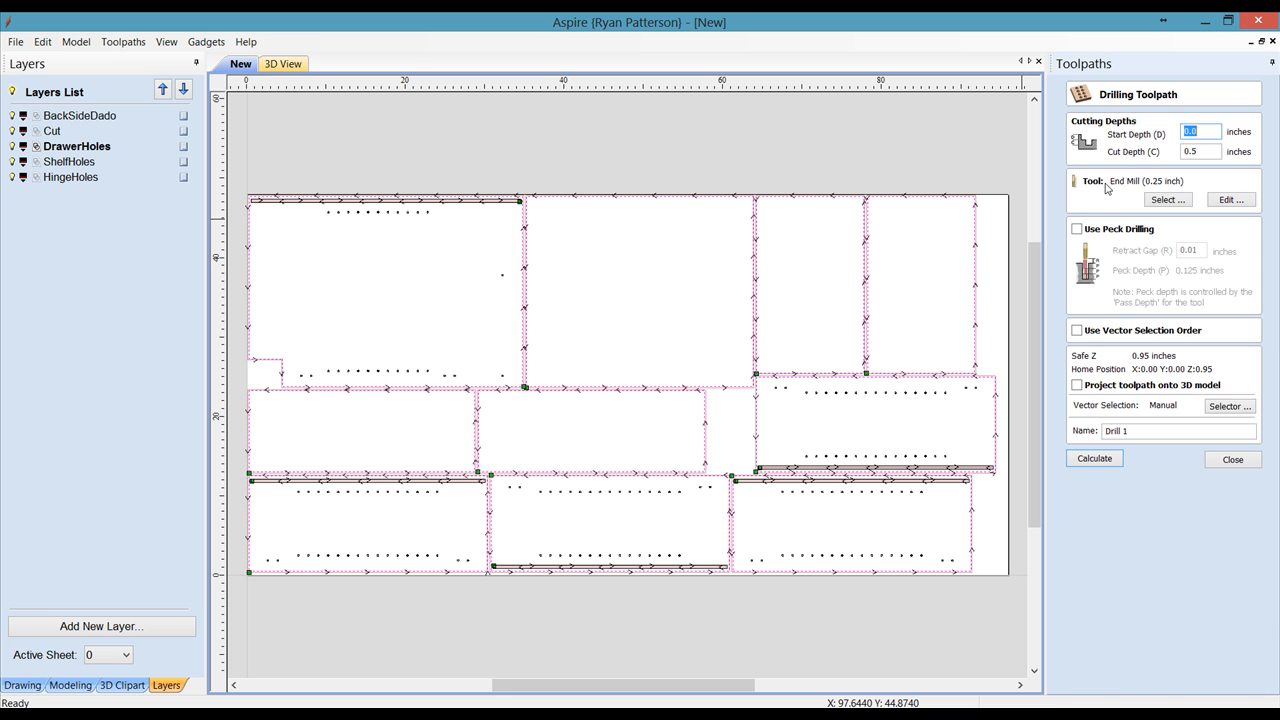
click(1166, 201)
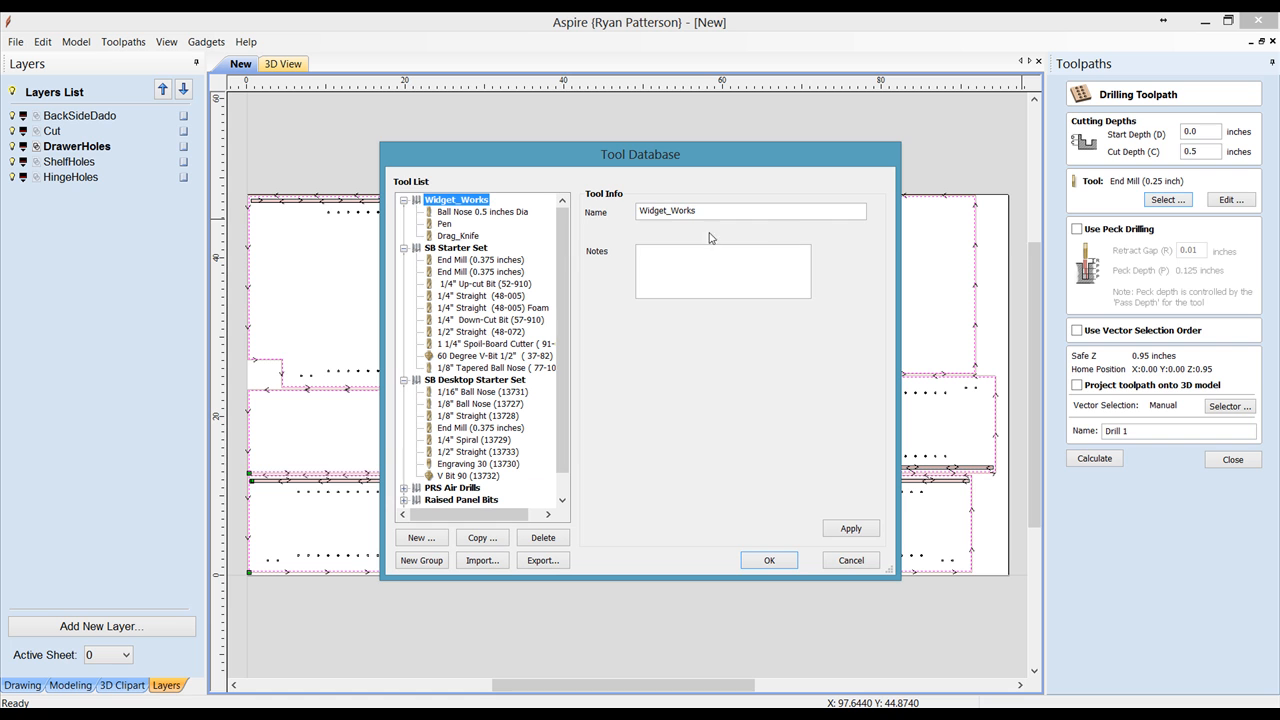
click(478, 284)
click(853, 531)
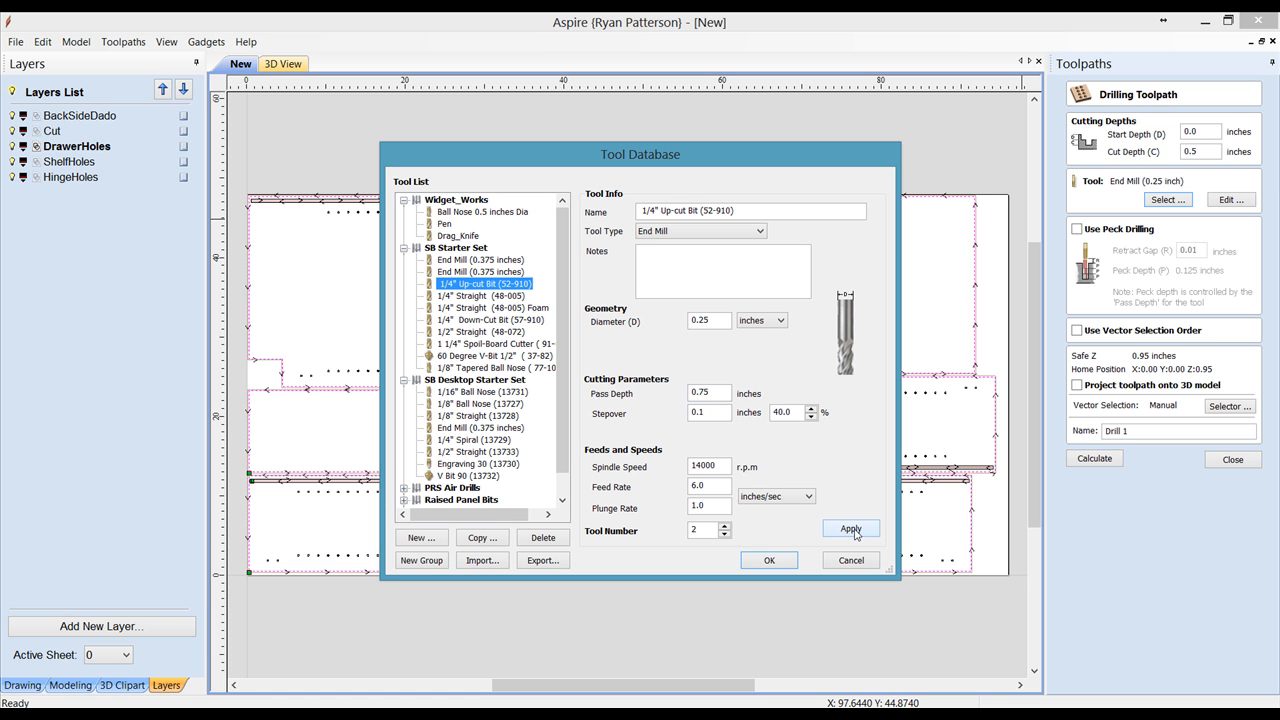
click(852, 531)
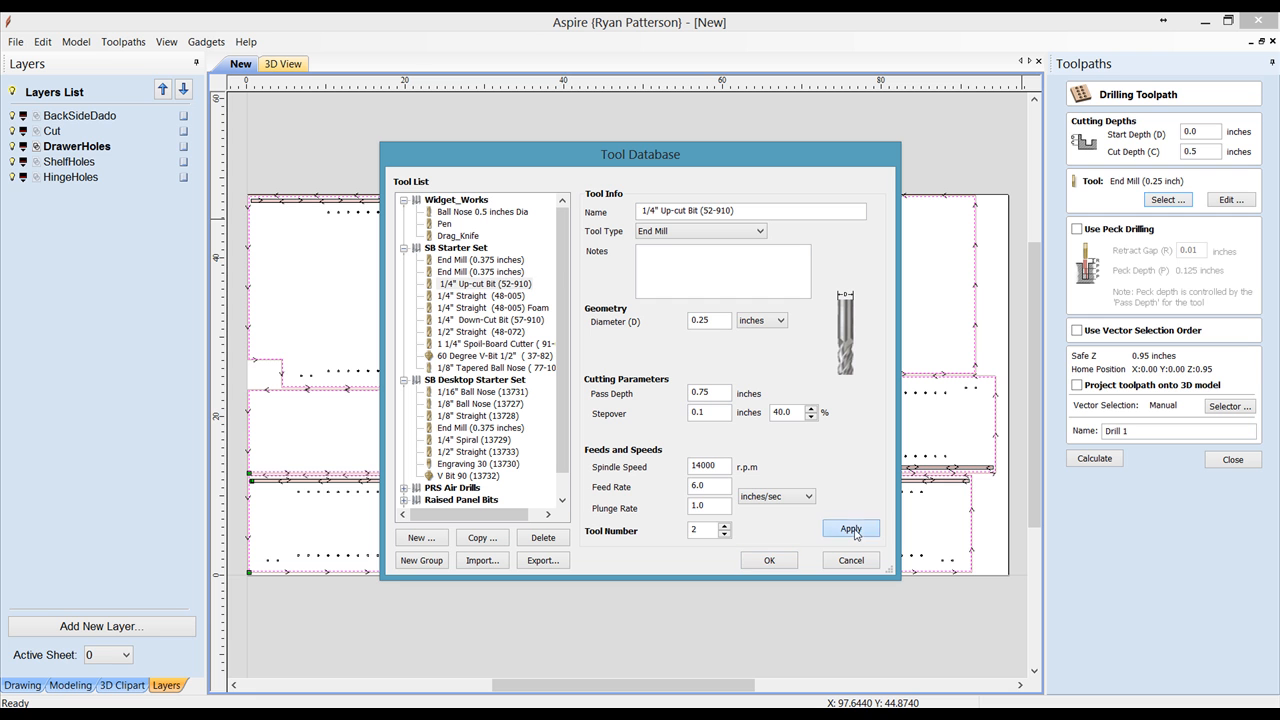
click(769, 560)
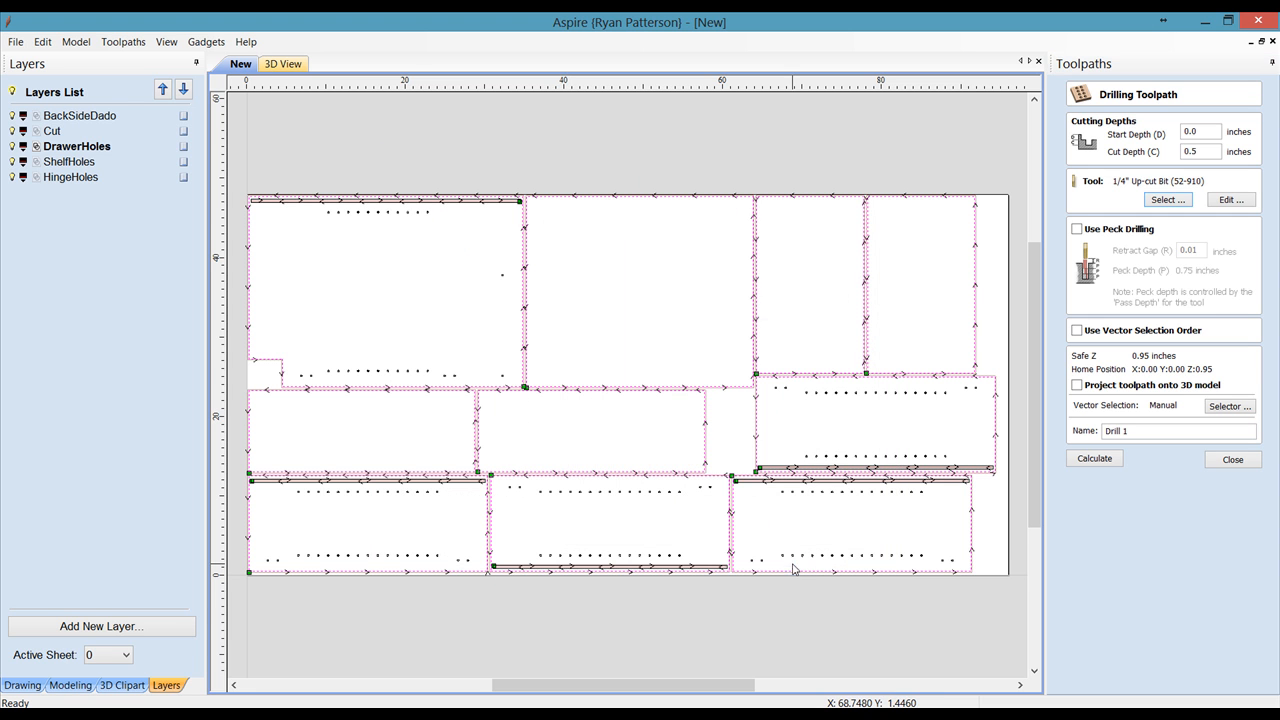
Select all closed vectors on the DrawerHoles layer, associated with the toolpath, with imported cut depth and a Z depth offset of -t
click(1214, 408)
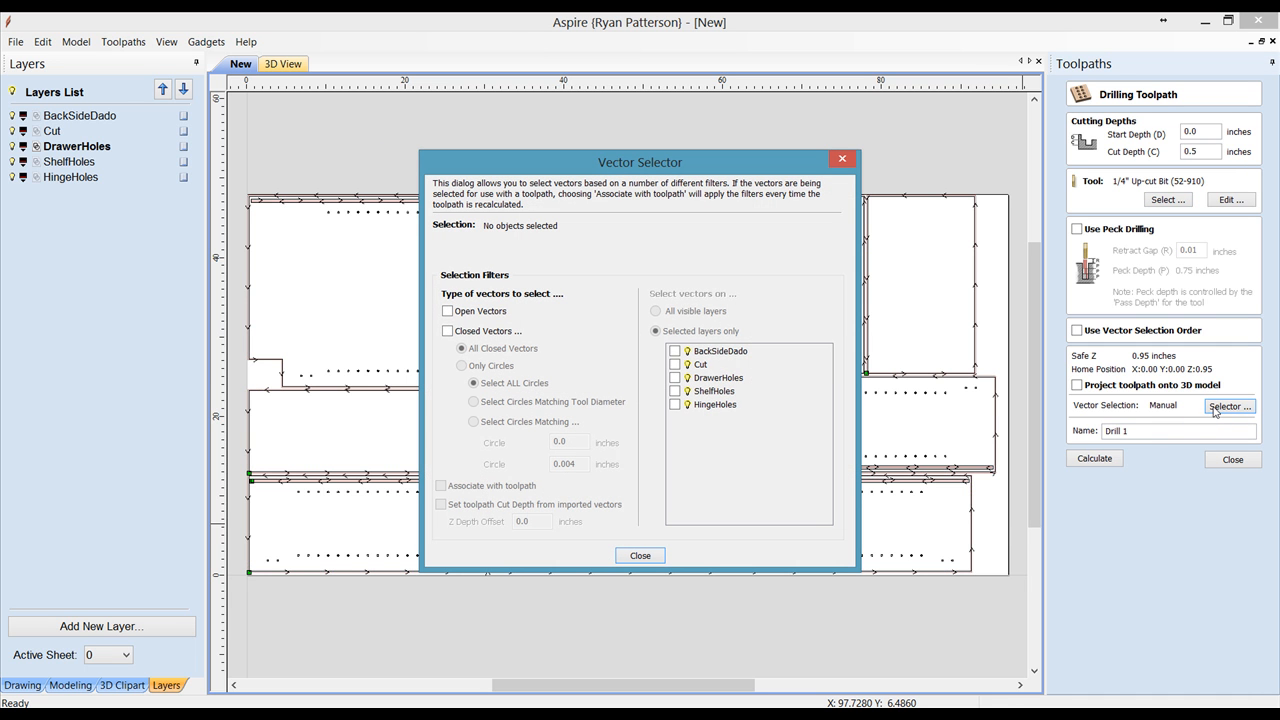
click(486, 333)
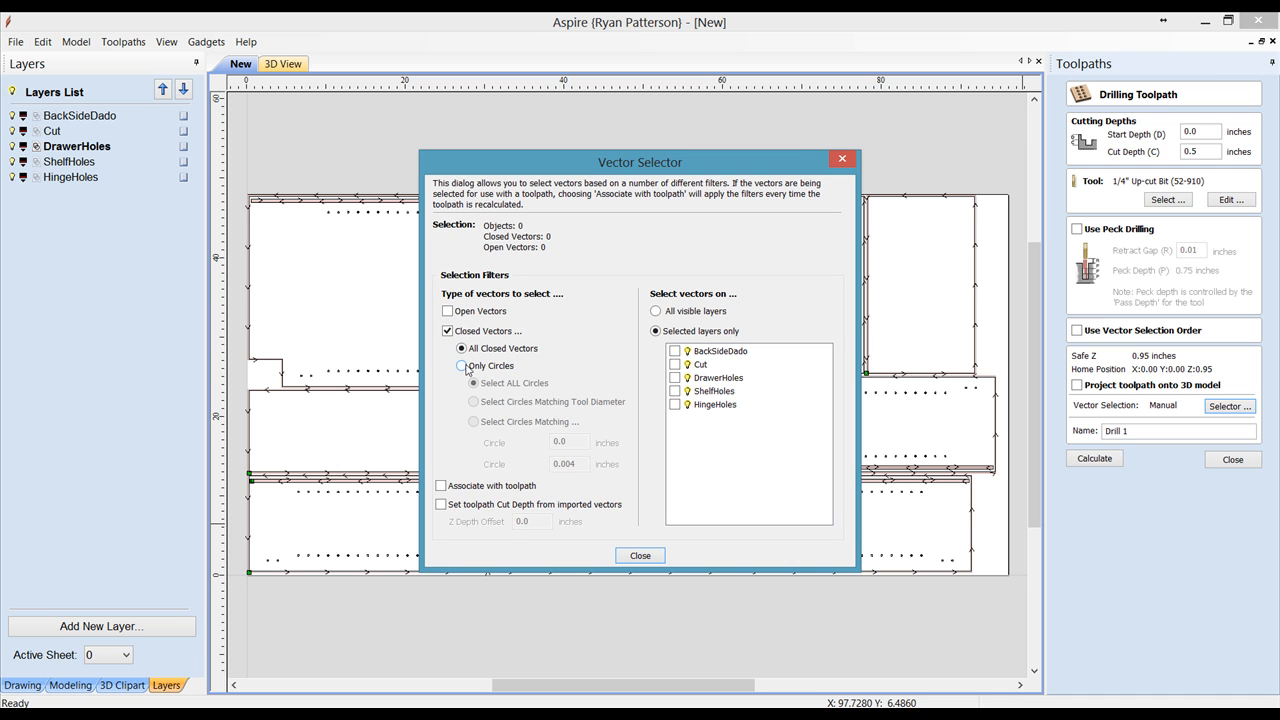
click(463, 366)
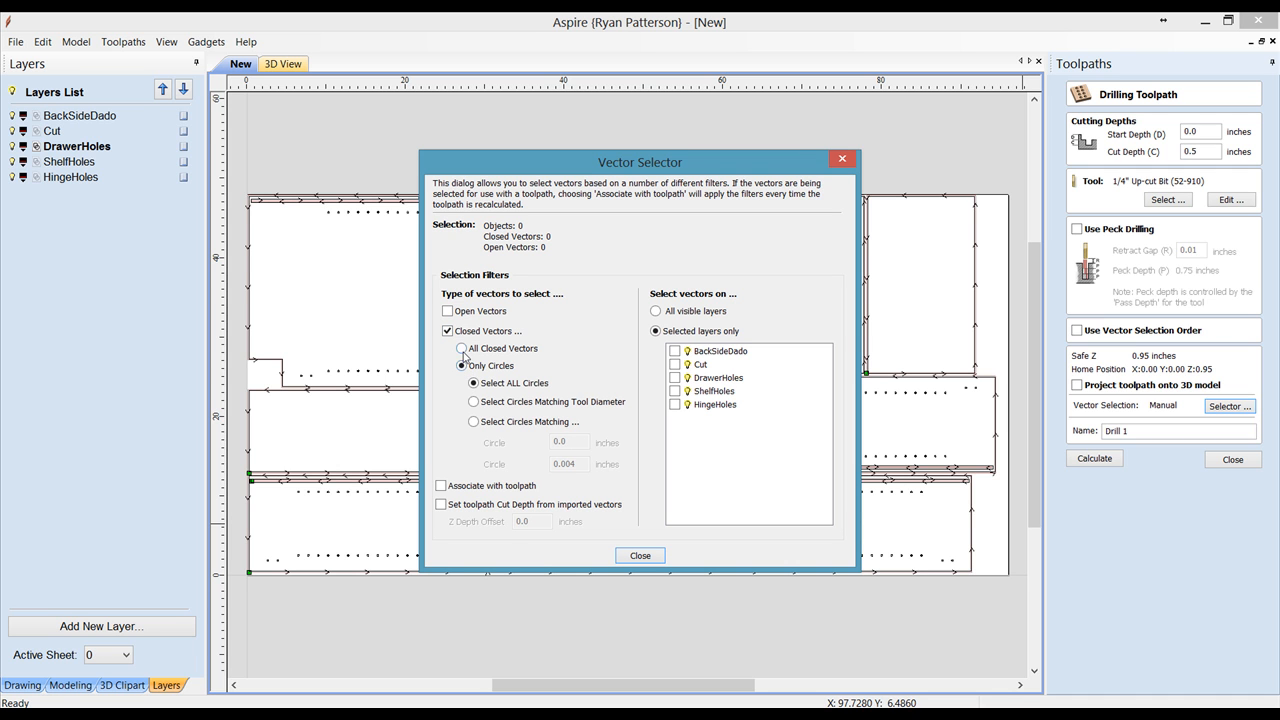
click(462, 349)
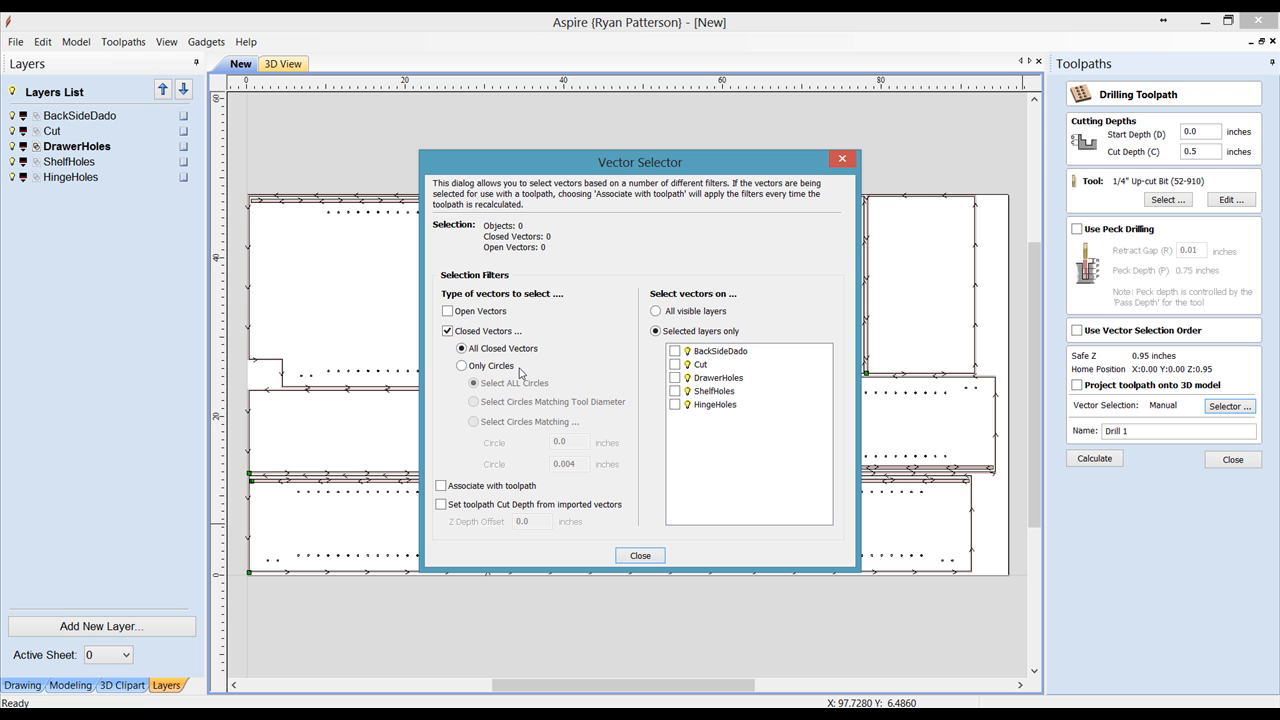
click(442, 505)
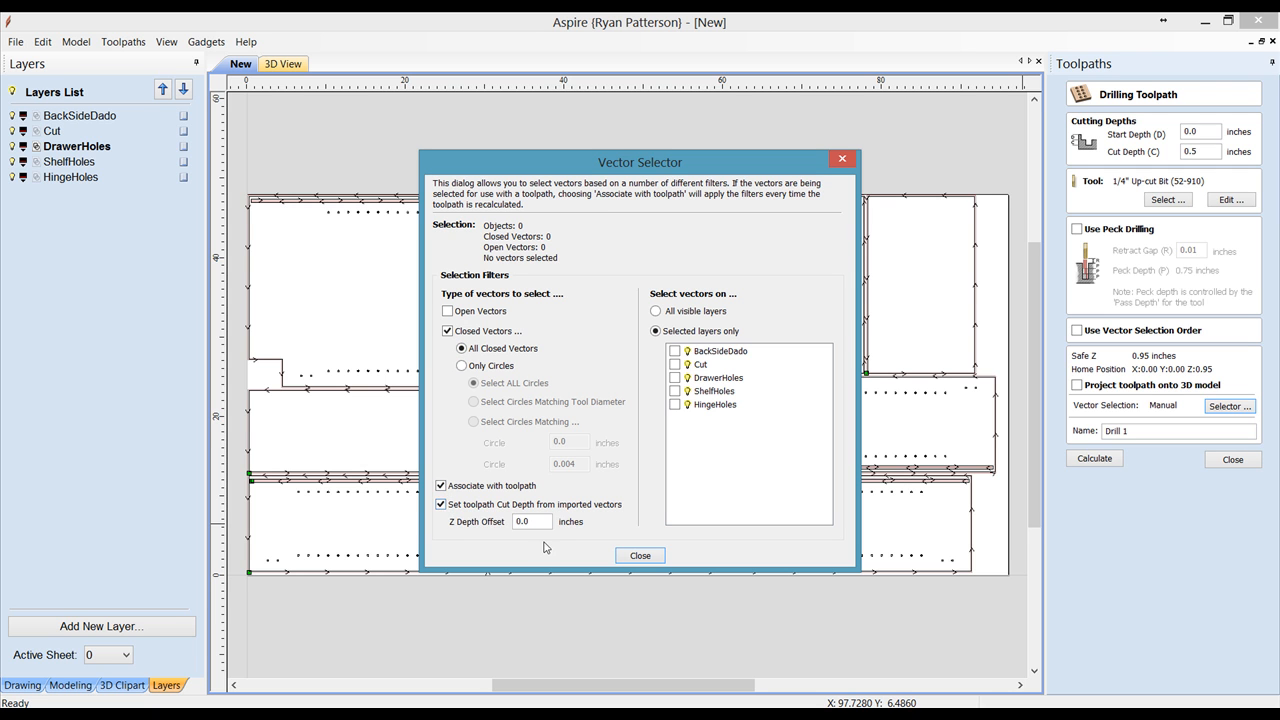
drag(540, 521, 488, 516)
text(-)
click(676, 379)
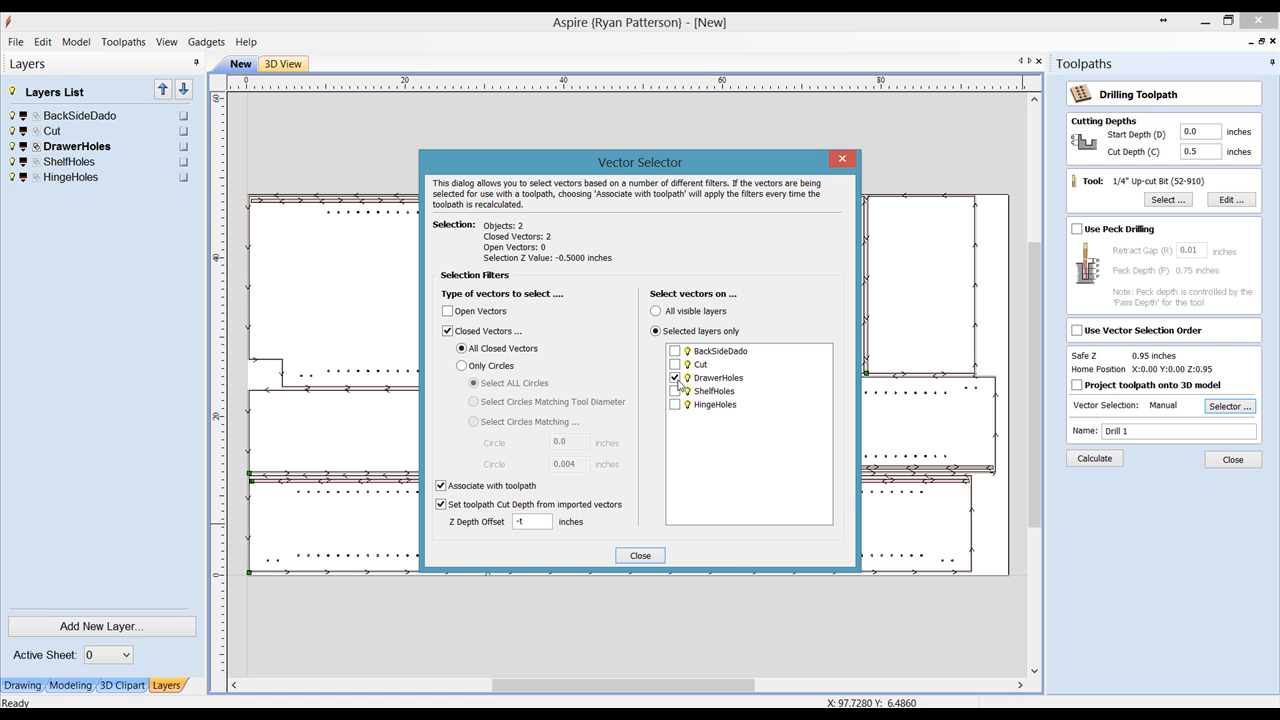
click(637, 557)
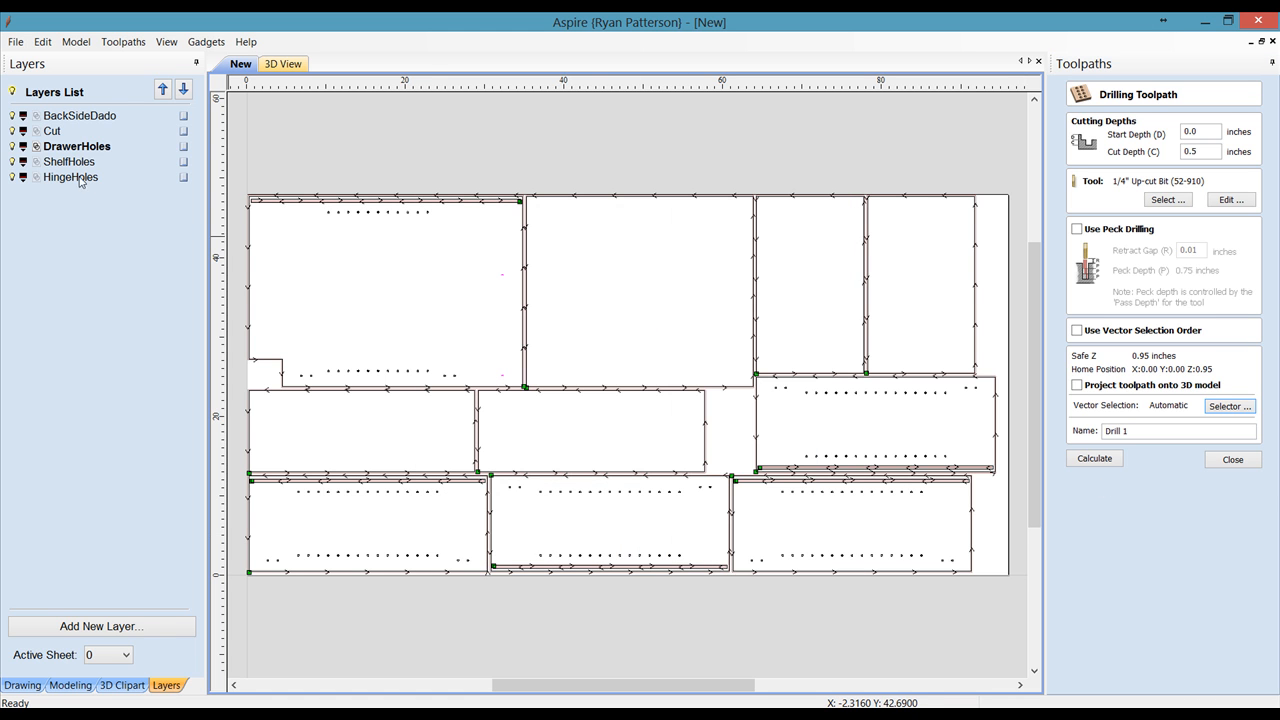
Name the drilling toolpath DrawerHoles using the copied layer name, calculate it and close the toolpath form
right_click(84, 152)
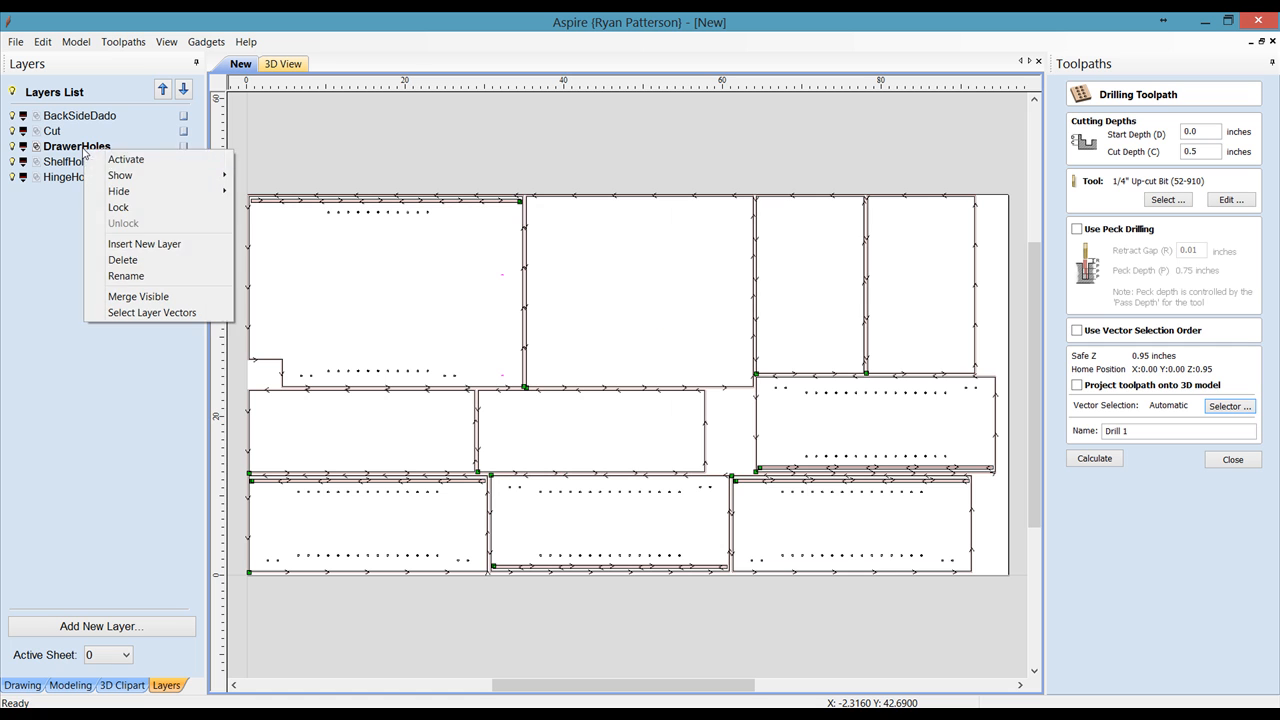
click(160, 275)
key(ctrl+c)
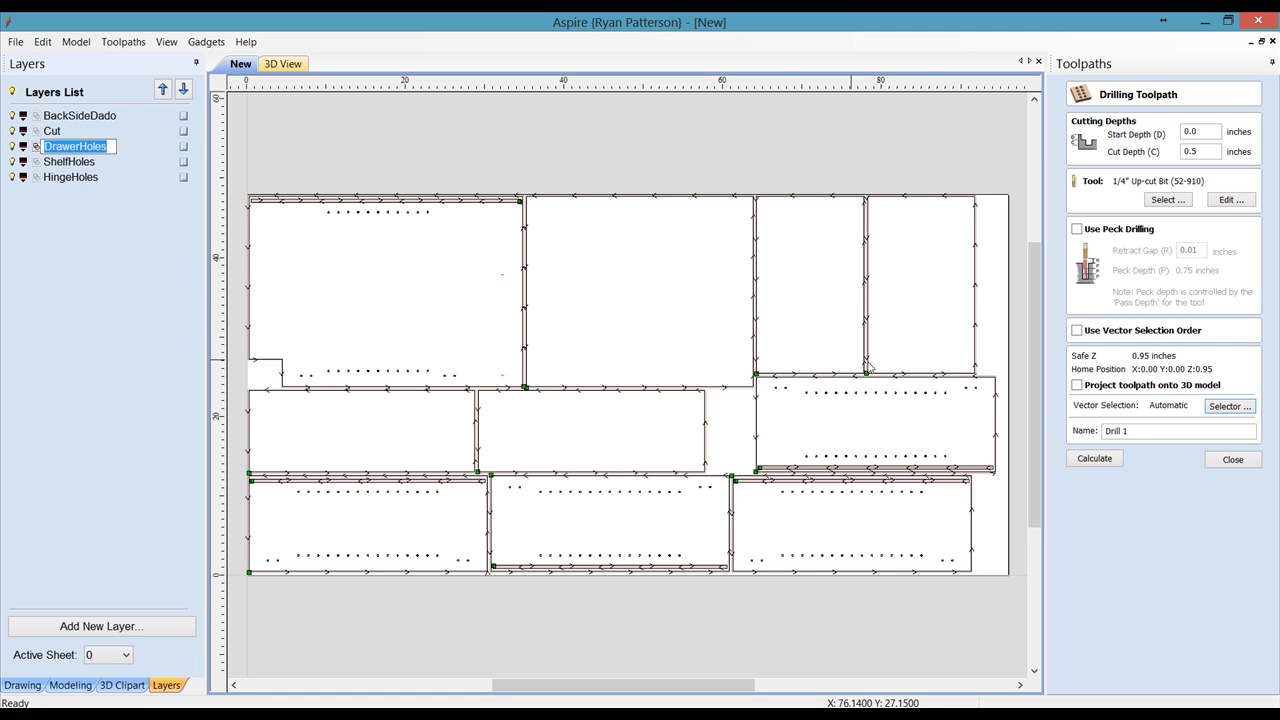
drag(1136, 430, 1092, 430)
key(ctrl+v)
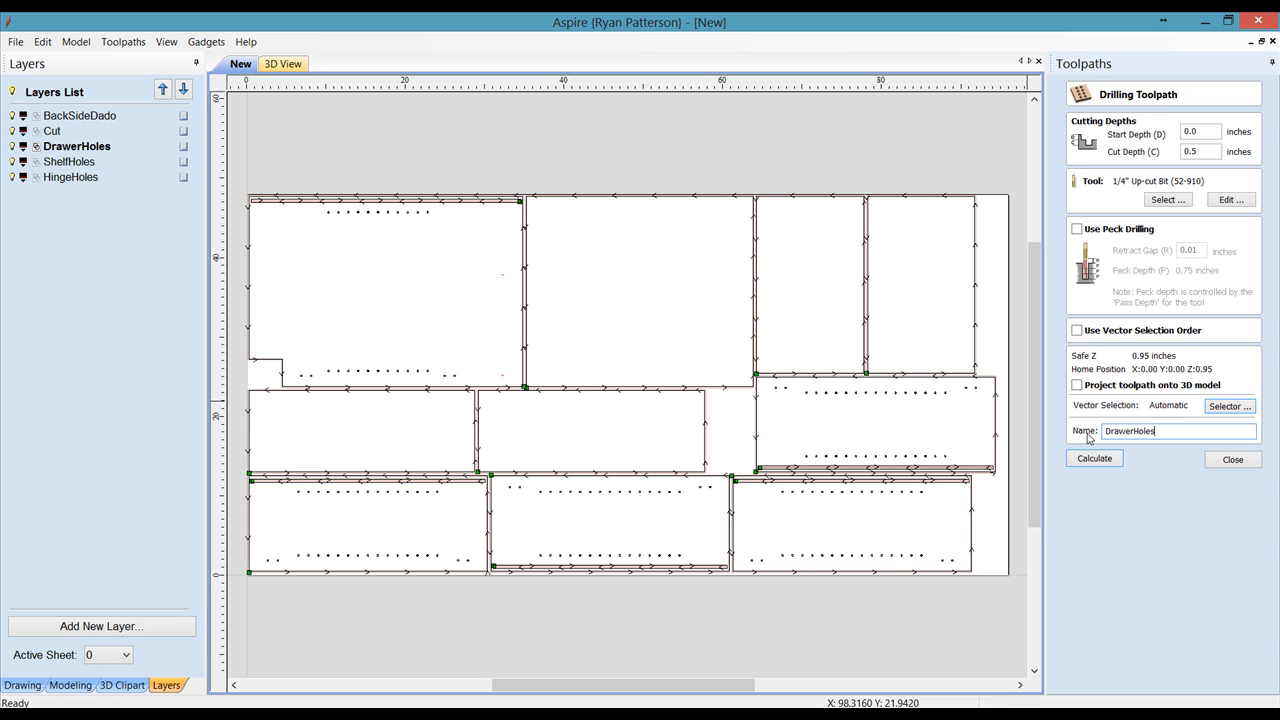
click(1094, 458)
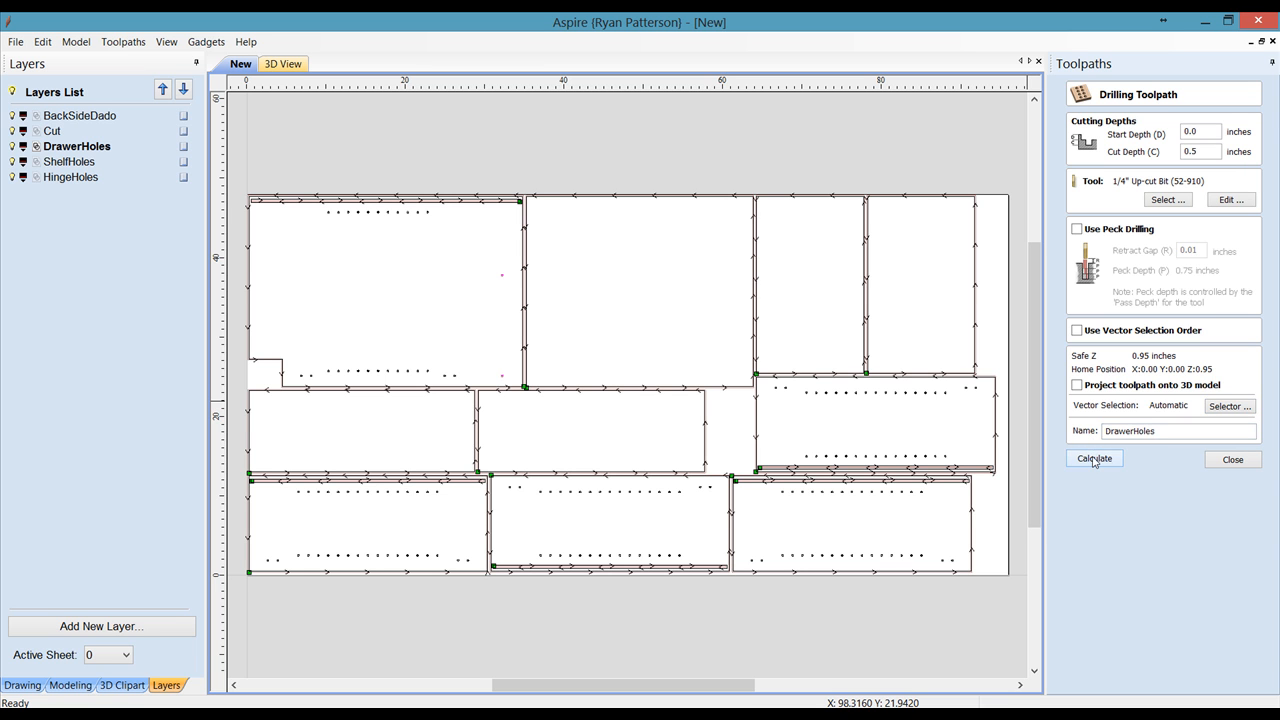
click(1232, 460)
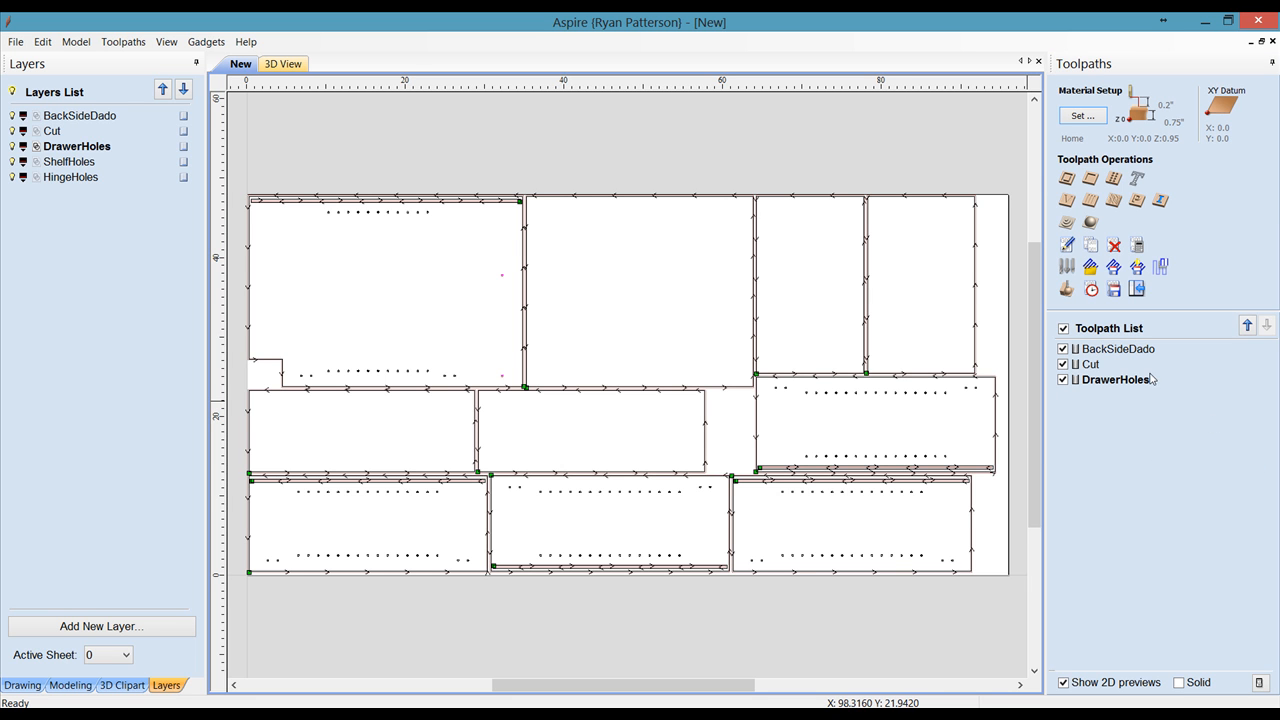
Make the ShelfHoles layer active and duplicate the DrawerHoles drilling toolpath
click(85, 164)
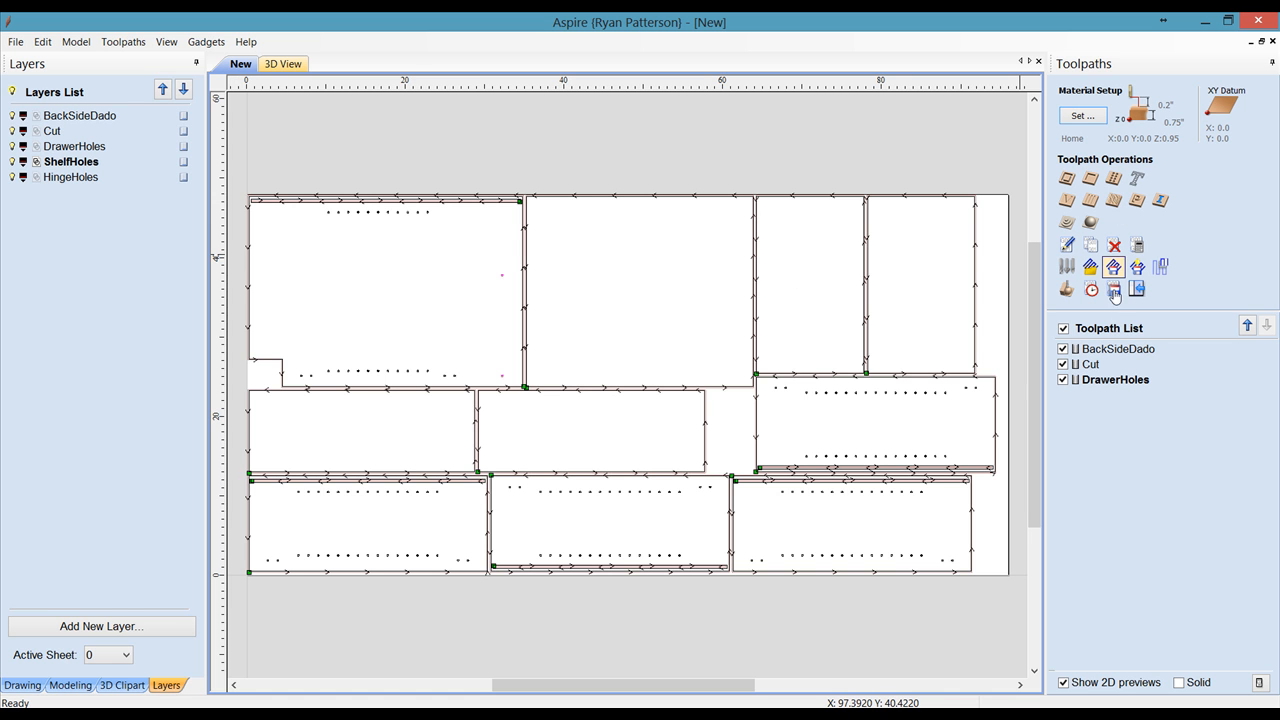
right_click(1122, 387)
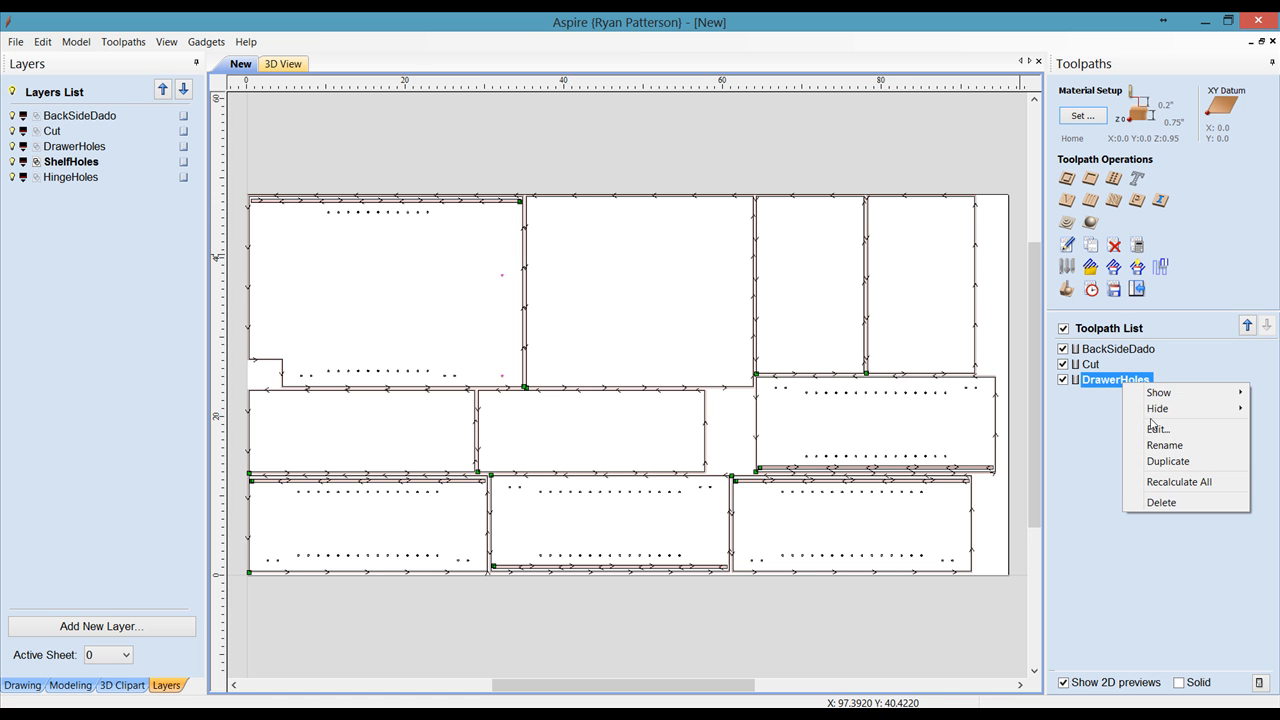
click(1165, 461)
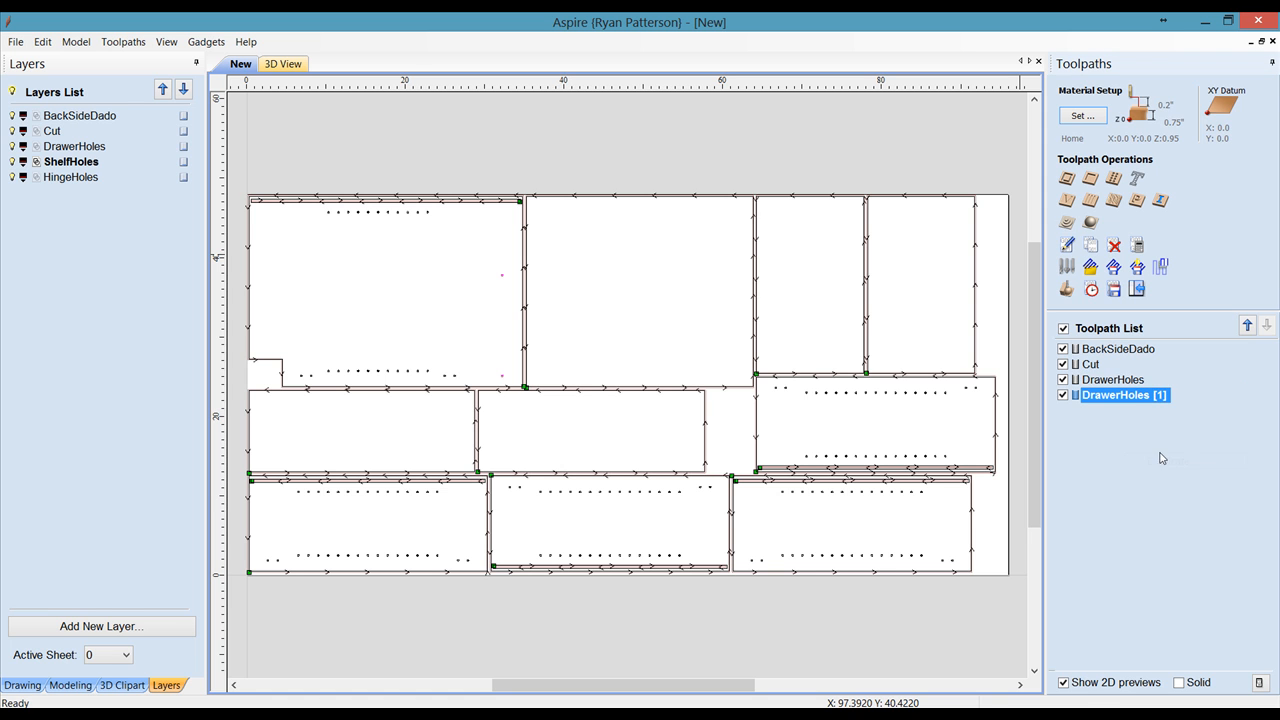
Rename the duplicated DrawerHoles toolpath ShelfHoles, using the name copied from the ShelfHoles layer
right_click(1128, 400)
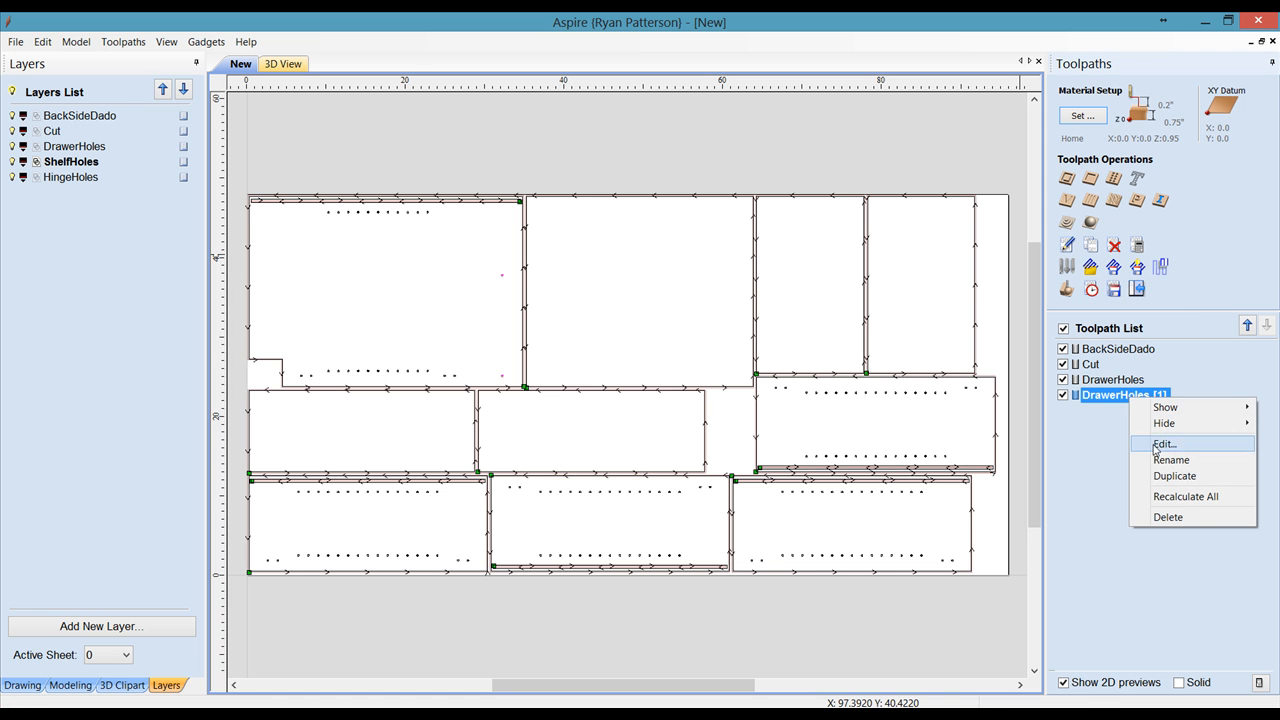
right_click(86, 166)
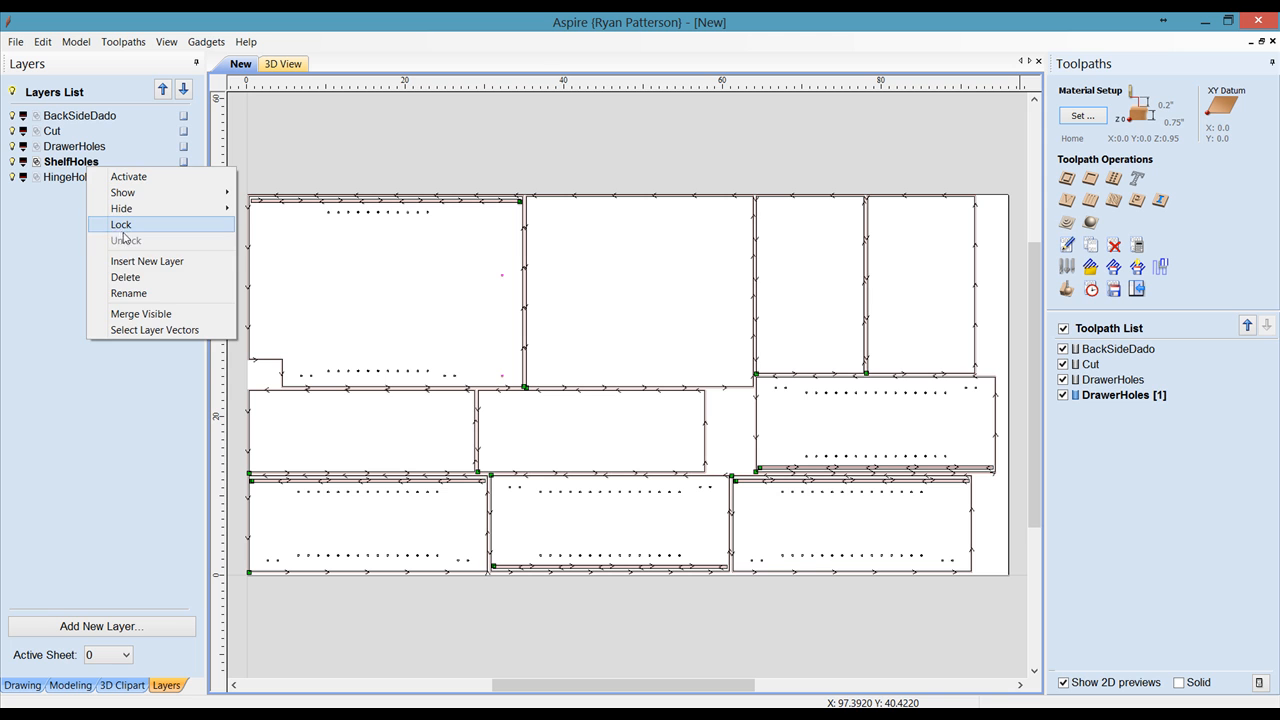
click(136, 294)
key(ctrl+c)
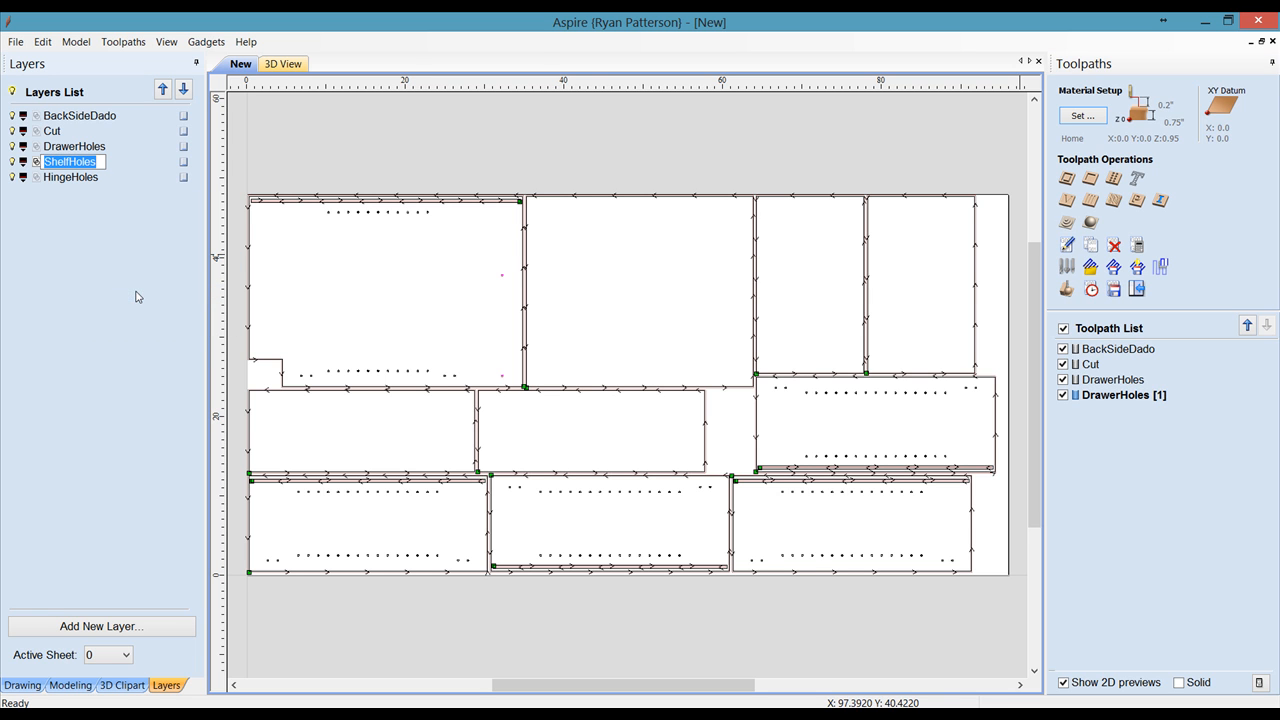
right_click(1124, 398)
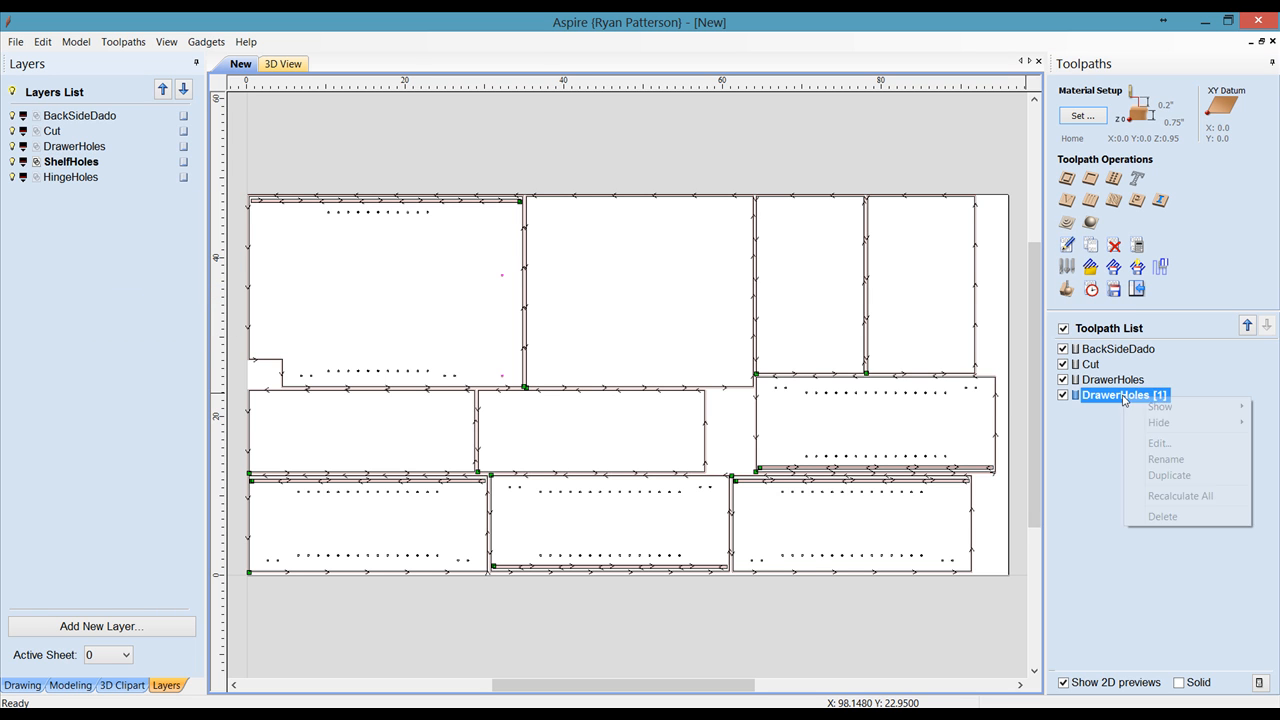
click(1160, 460)
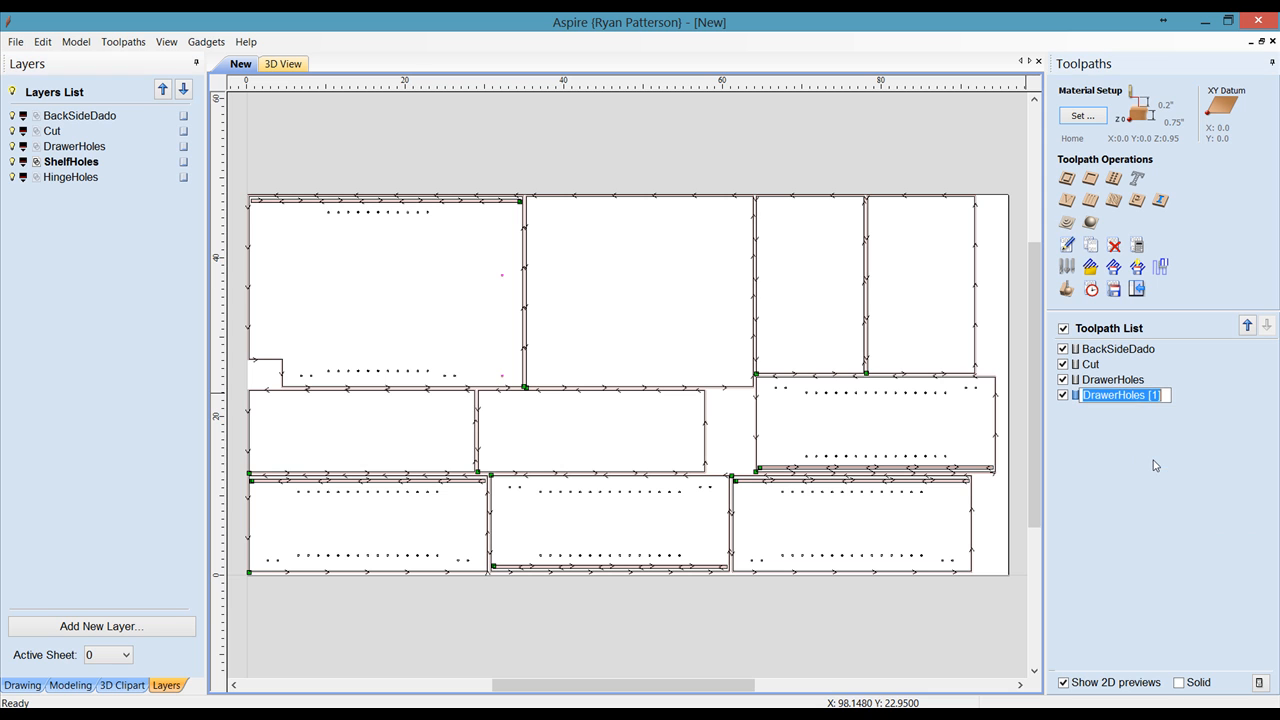
key(ctrl+v)
key(Return)
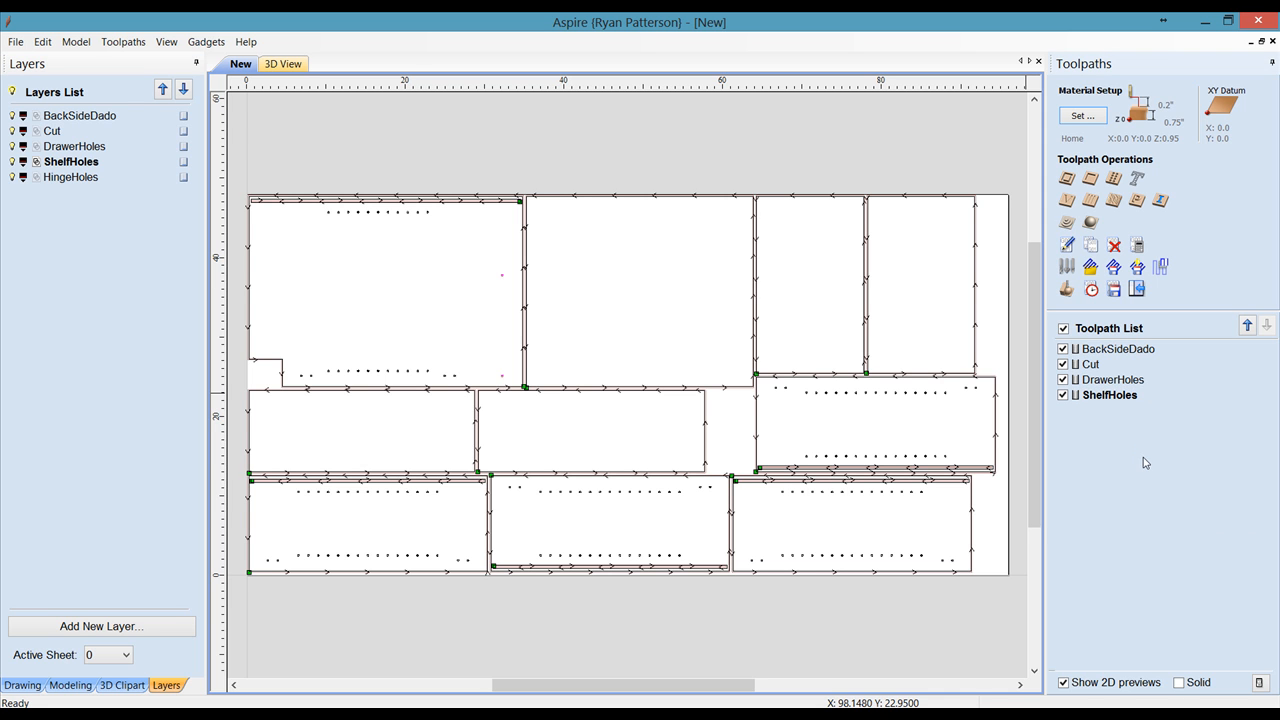
Switch the ShelfHoles toolpath's vector selection from the DrawerHoles layer to the ShelfHoles layer, recalculate it and close the form
click(1124, 400)
double_click(1124, 398)
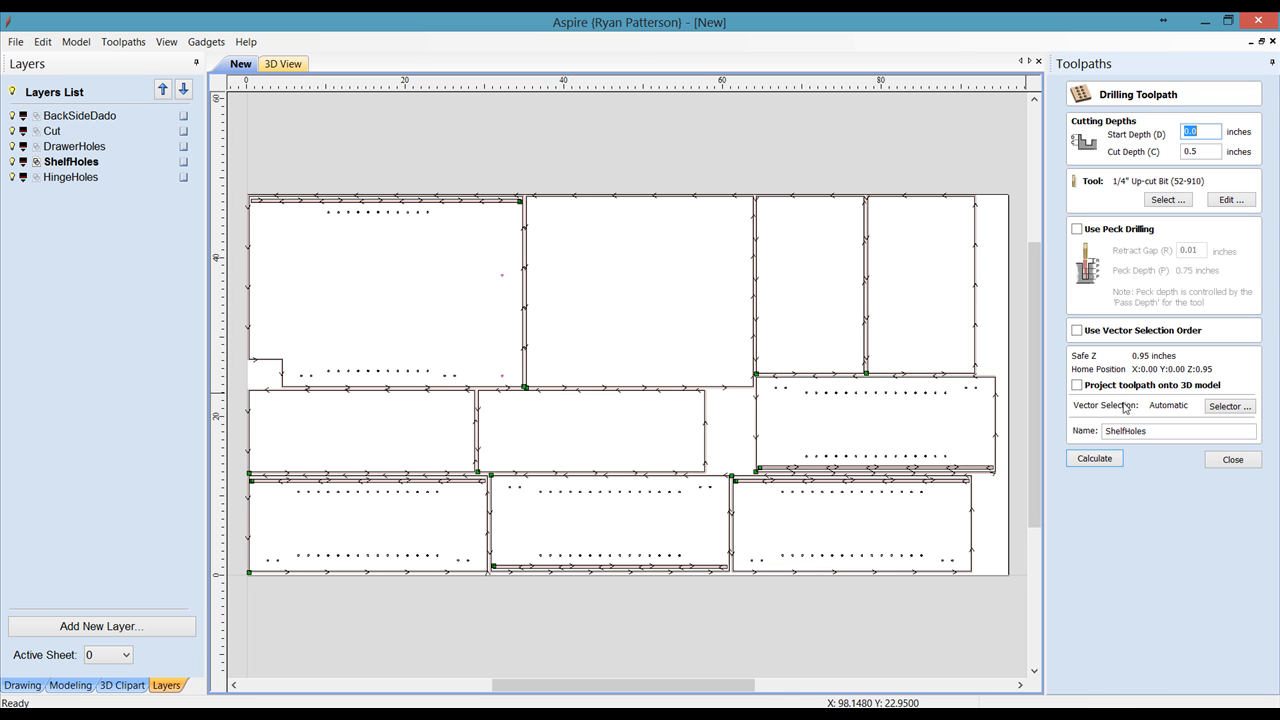
click(1222, 407)
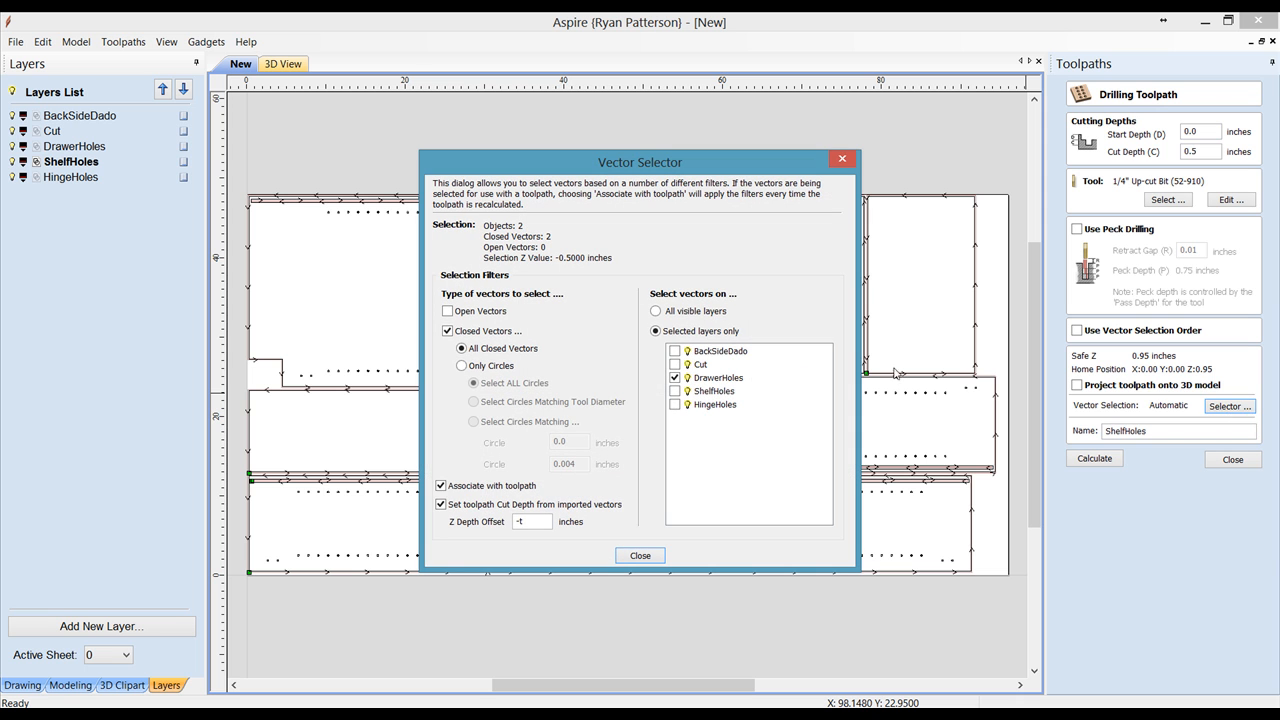
click(735, 380)
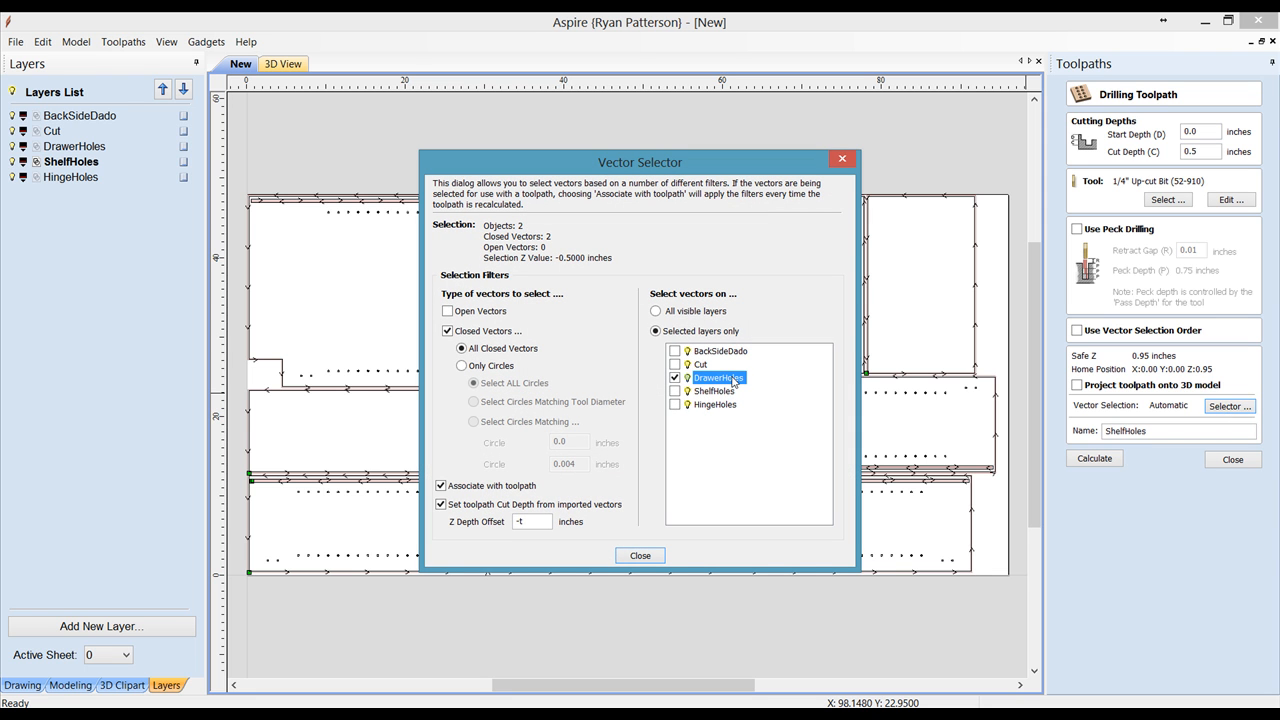
click(676, 378)
click(676, 391)
click(643, 556)
click(1105, 462)
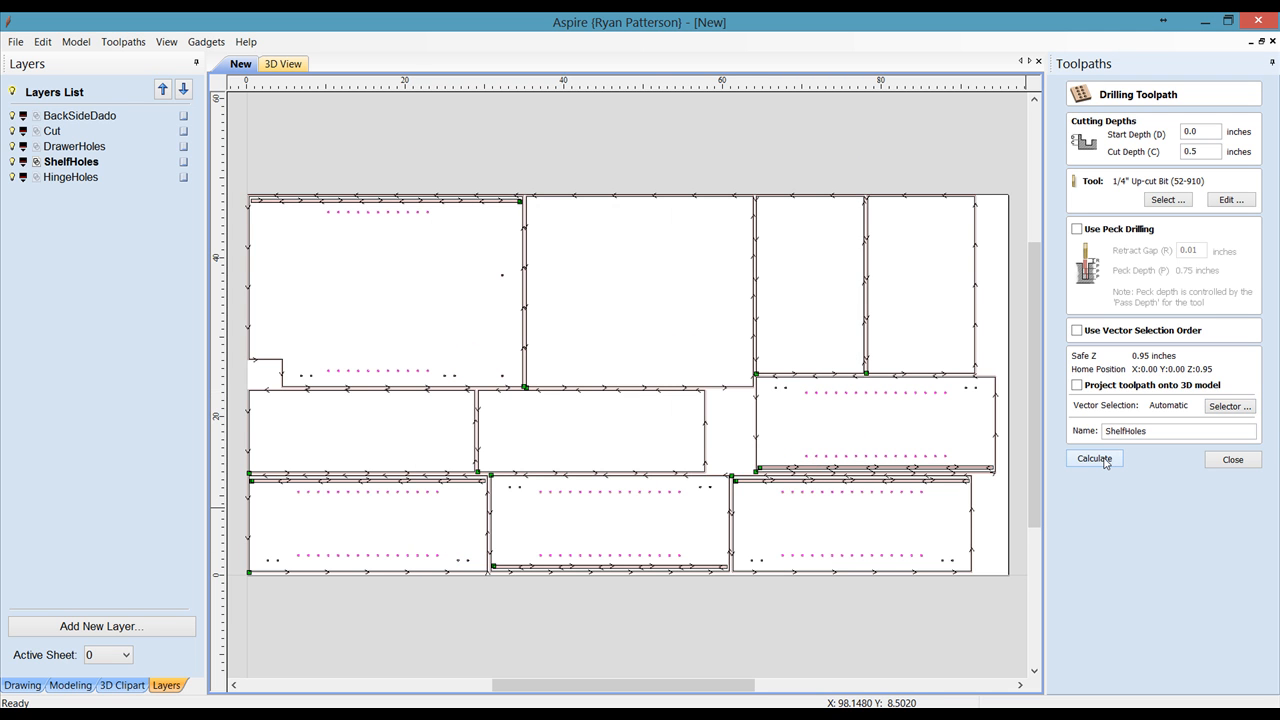
click(1233, 462)
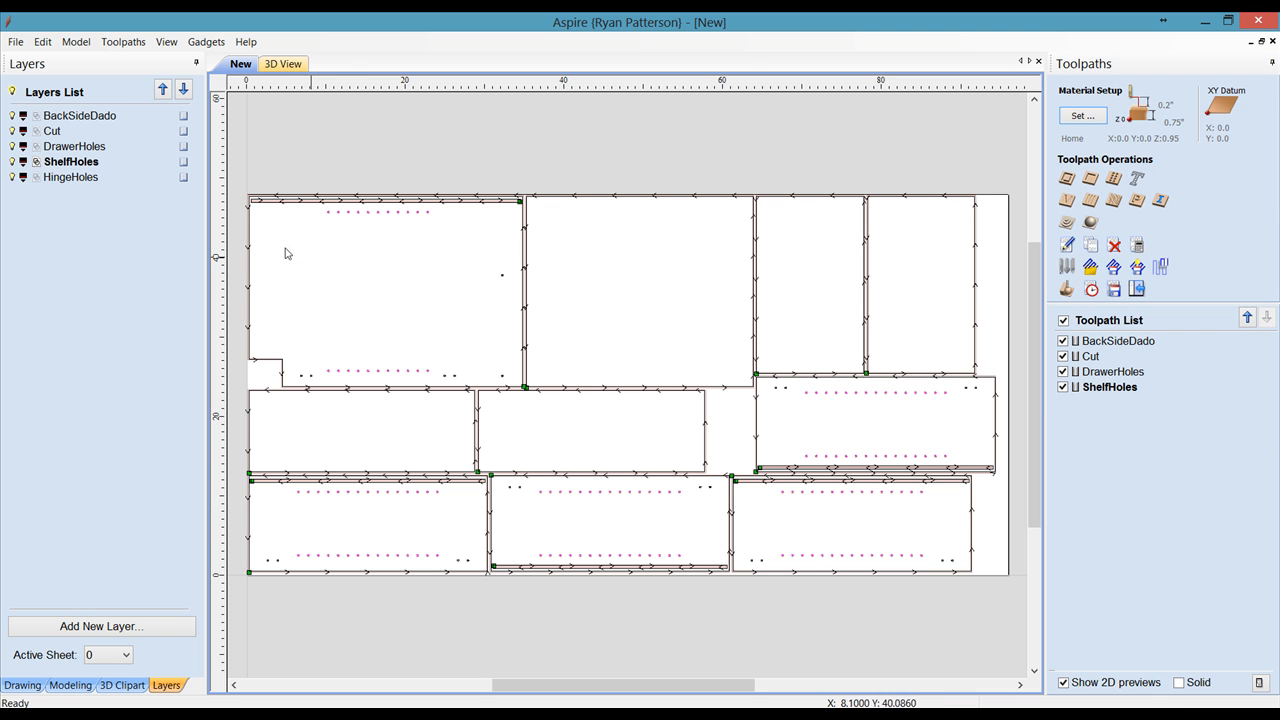
Make the HingeHoles layer active and duplicate the ShelfHoles drilling toolpath
click(60, 181)
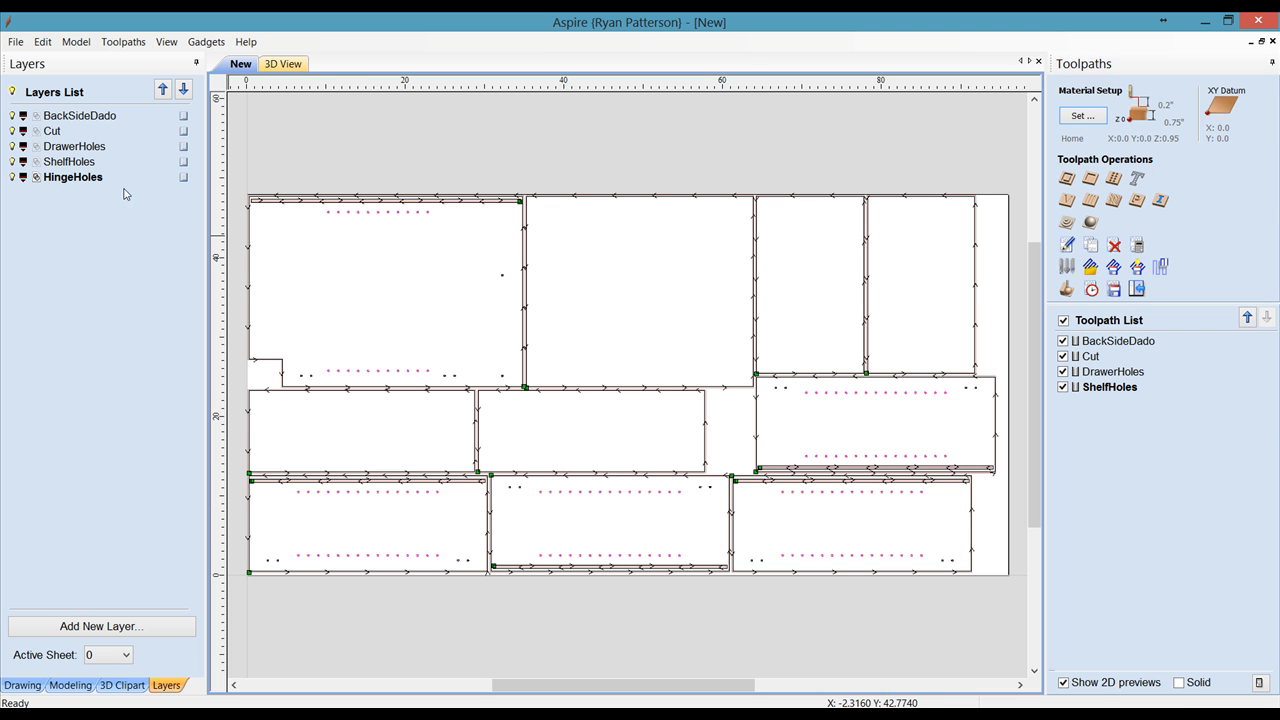
right_click(1105, 390)
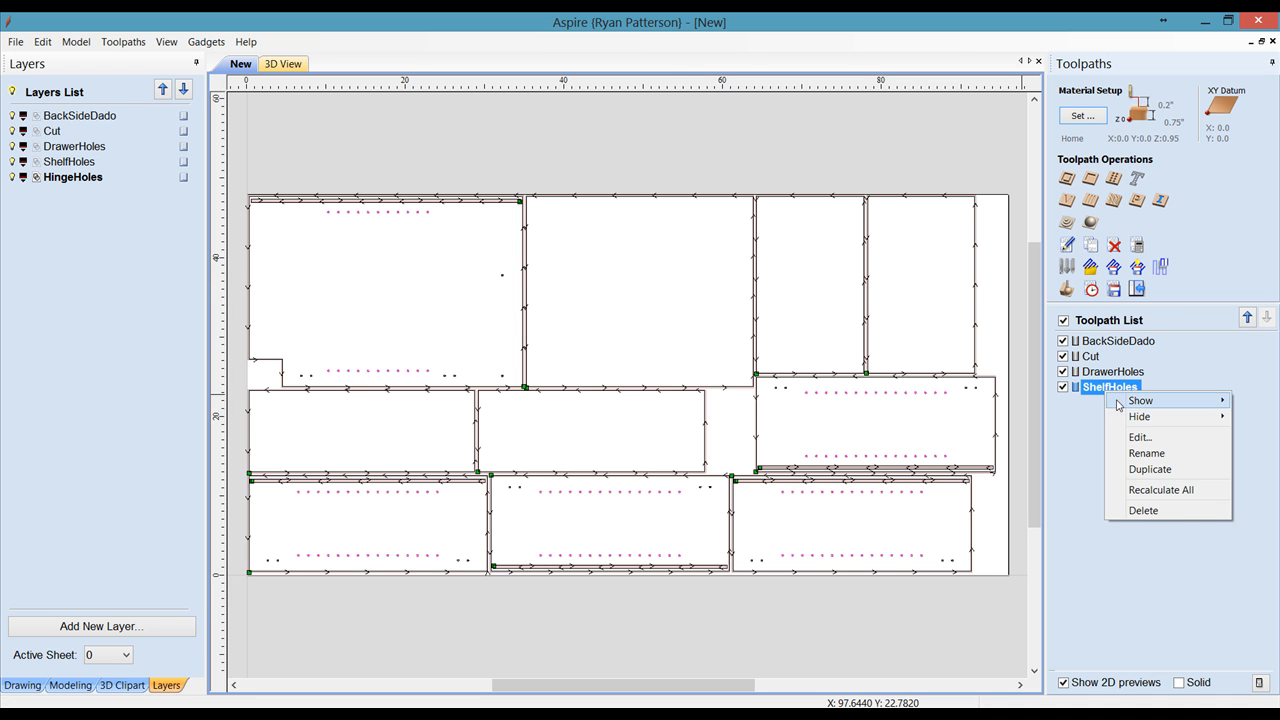
click(1145, 469)
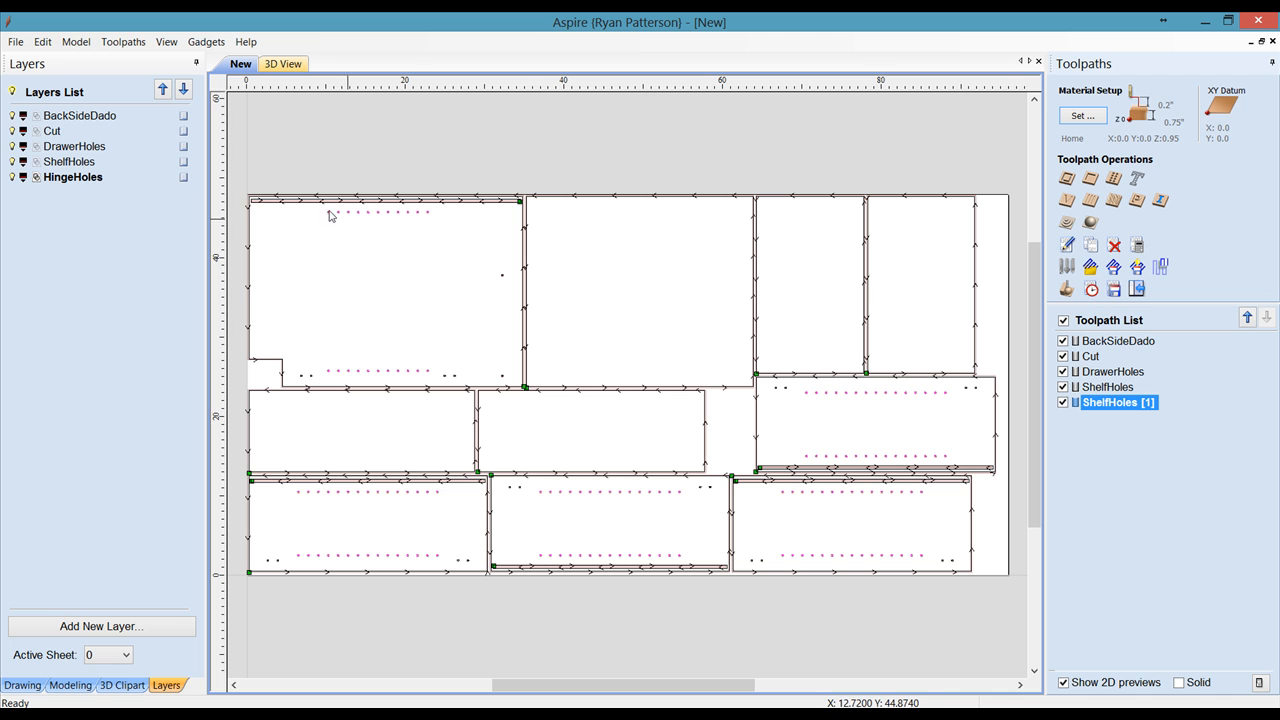
Rename the duplicated ShelfHoles toolpath HingeHoles, using the name copied from the HingeHoles layer
right_click(94, 179)
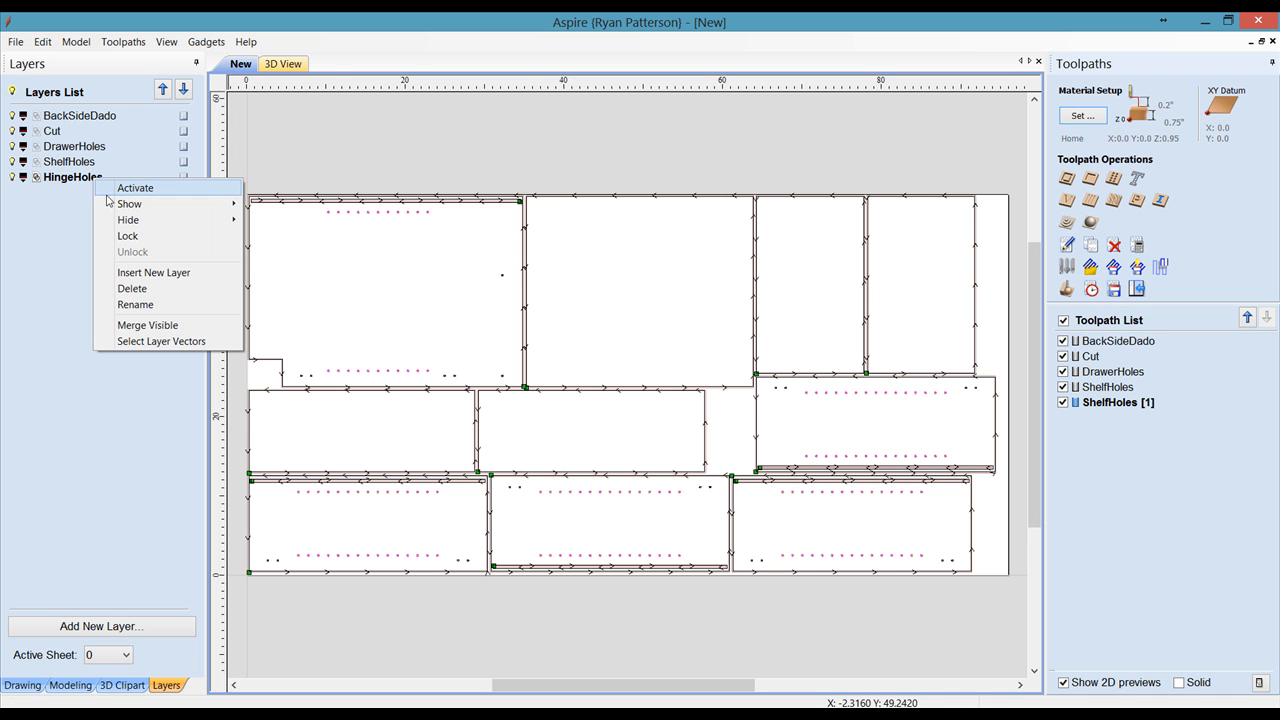
click(135, 305)
key(ctrl+c)
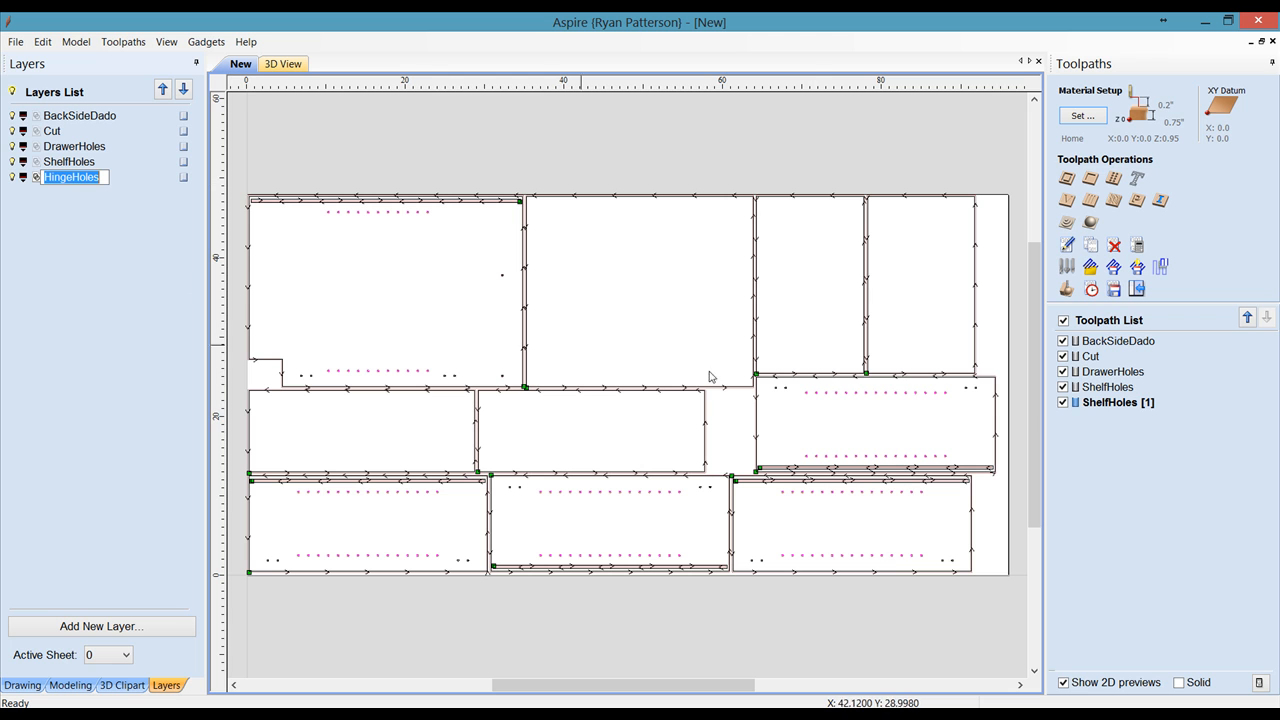
right_click(1105, 404)
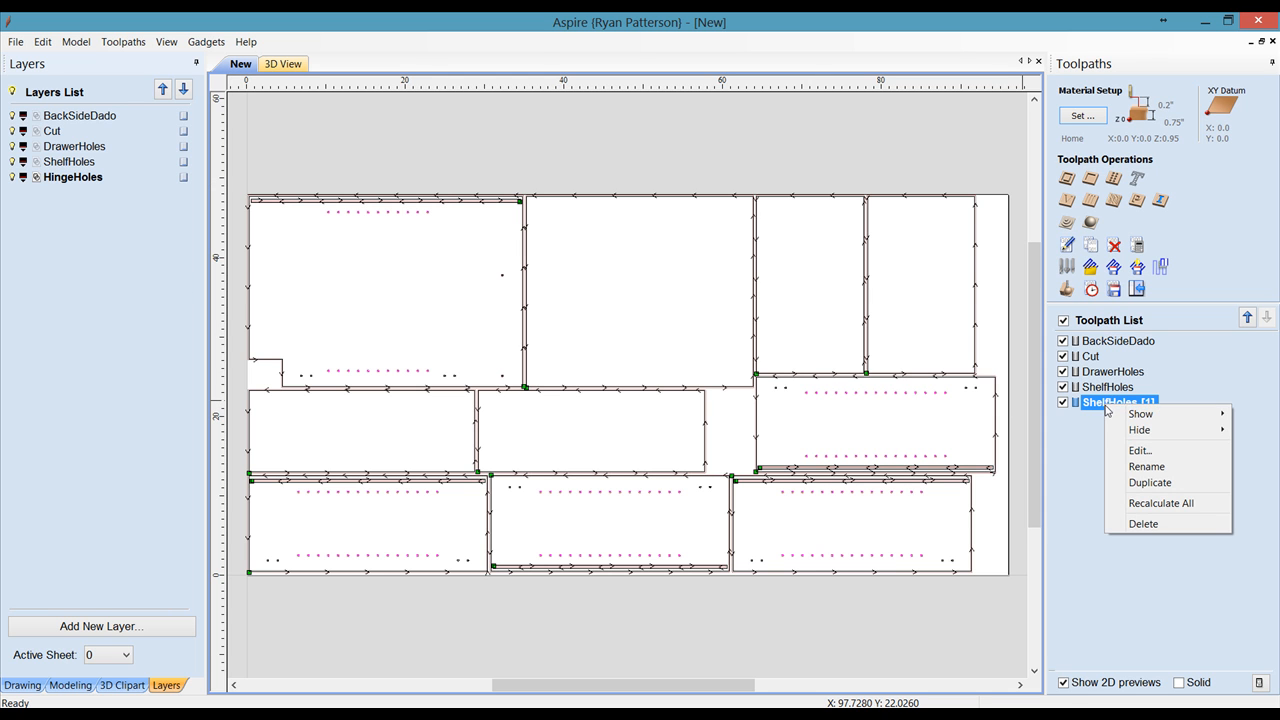
click(1137, 467)
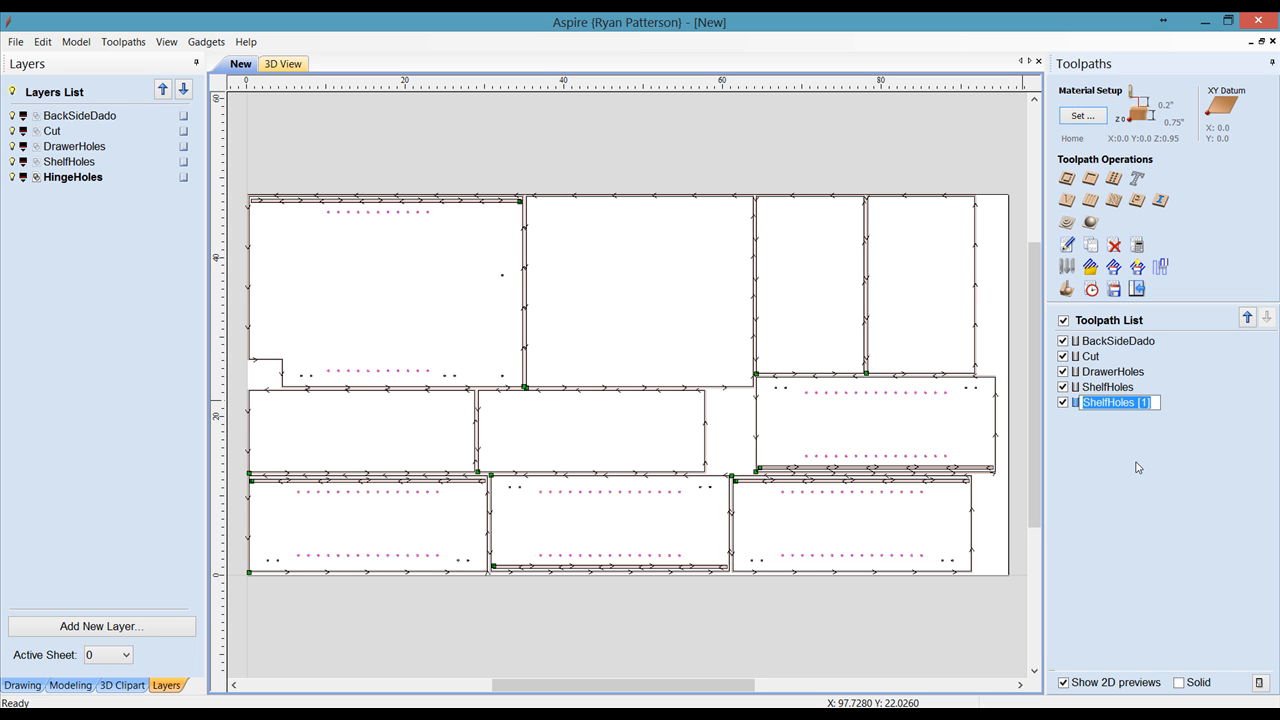
key(ctrl+v)
key(Return)
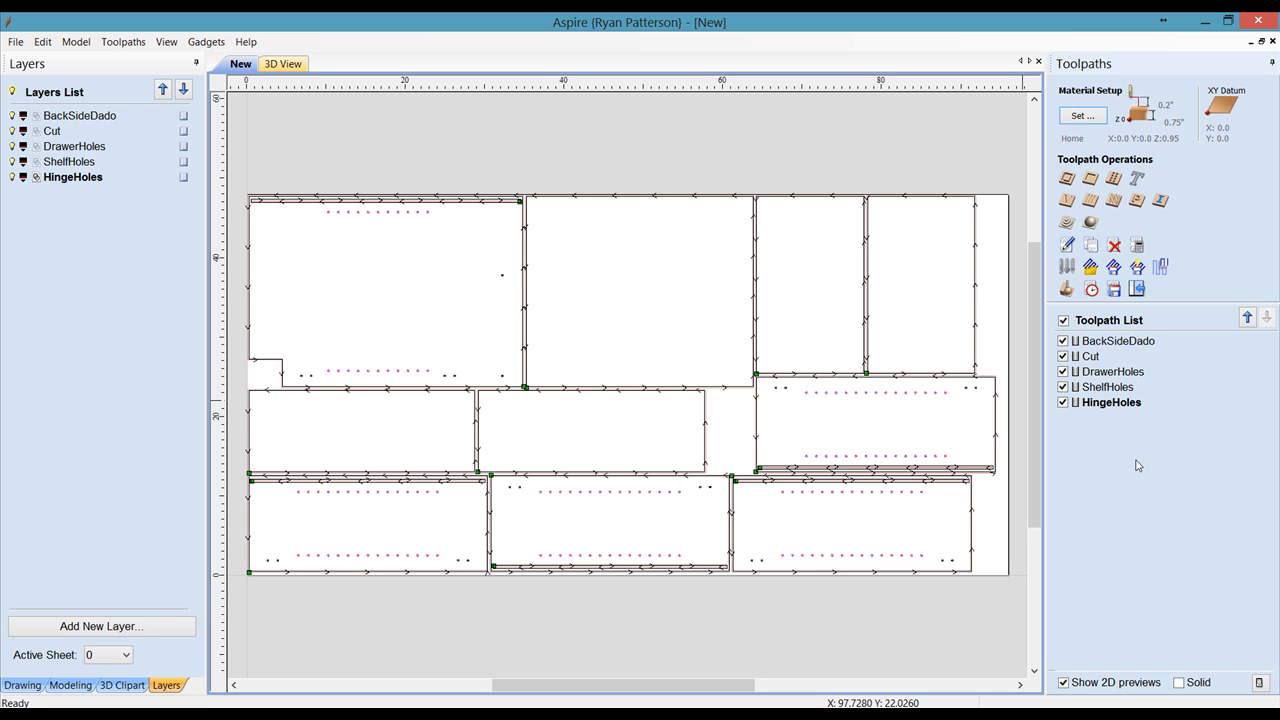
Switch the HingeHoles toolpath's vector selection from the ShelfHoles layer to the HingeHoles layer, recalculate it and close the form
right_click(1121, 404)
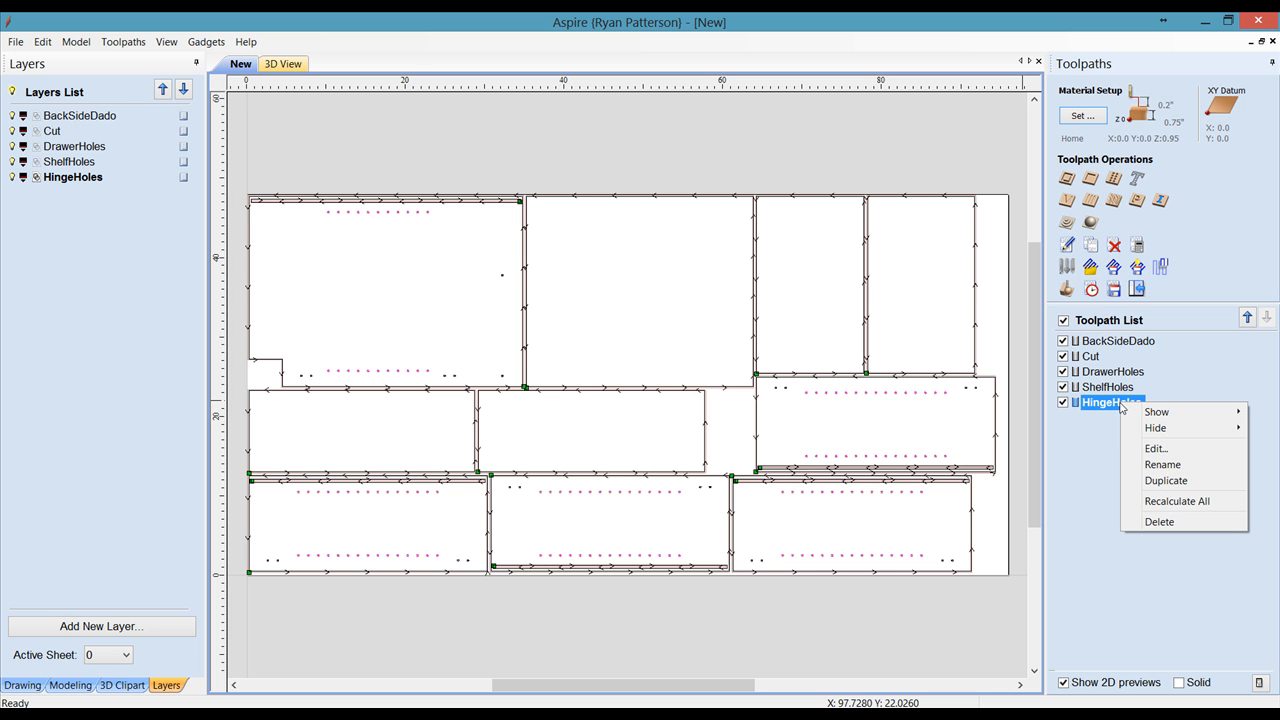
click(1156, 448)
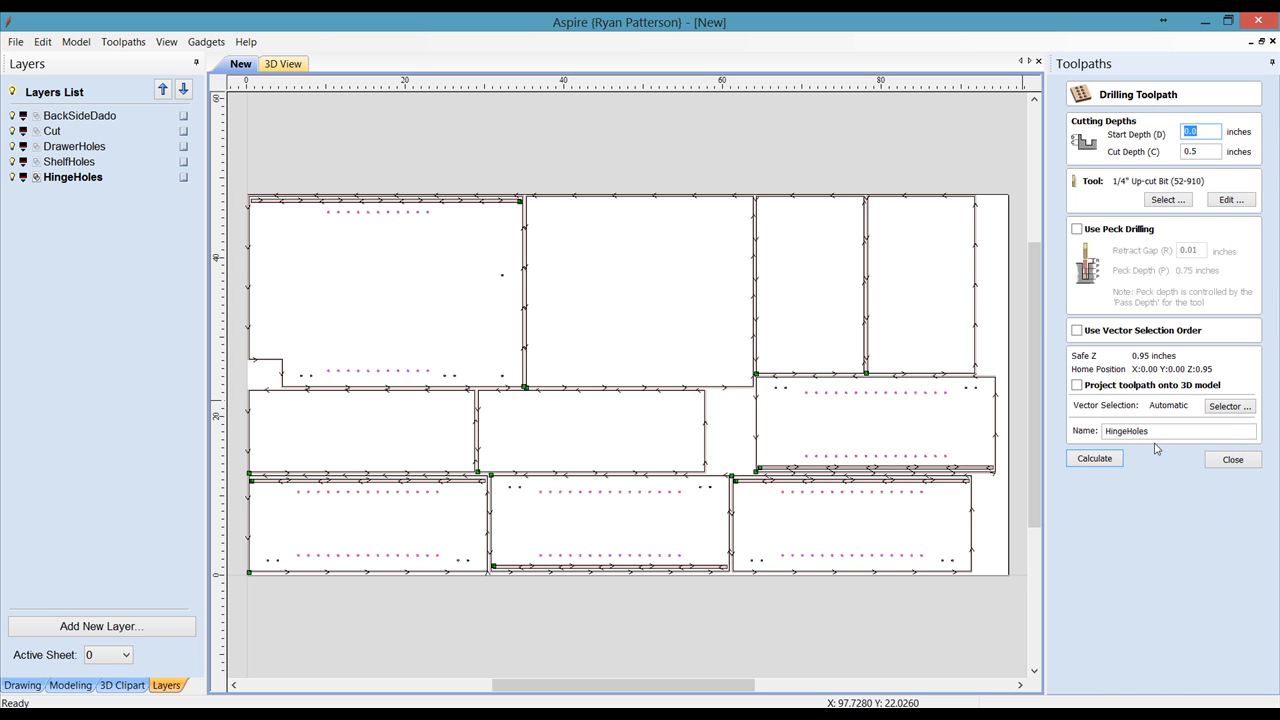
click(1230, 407)
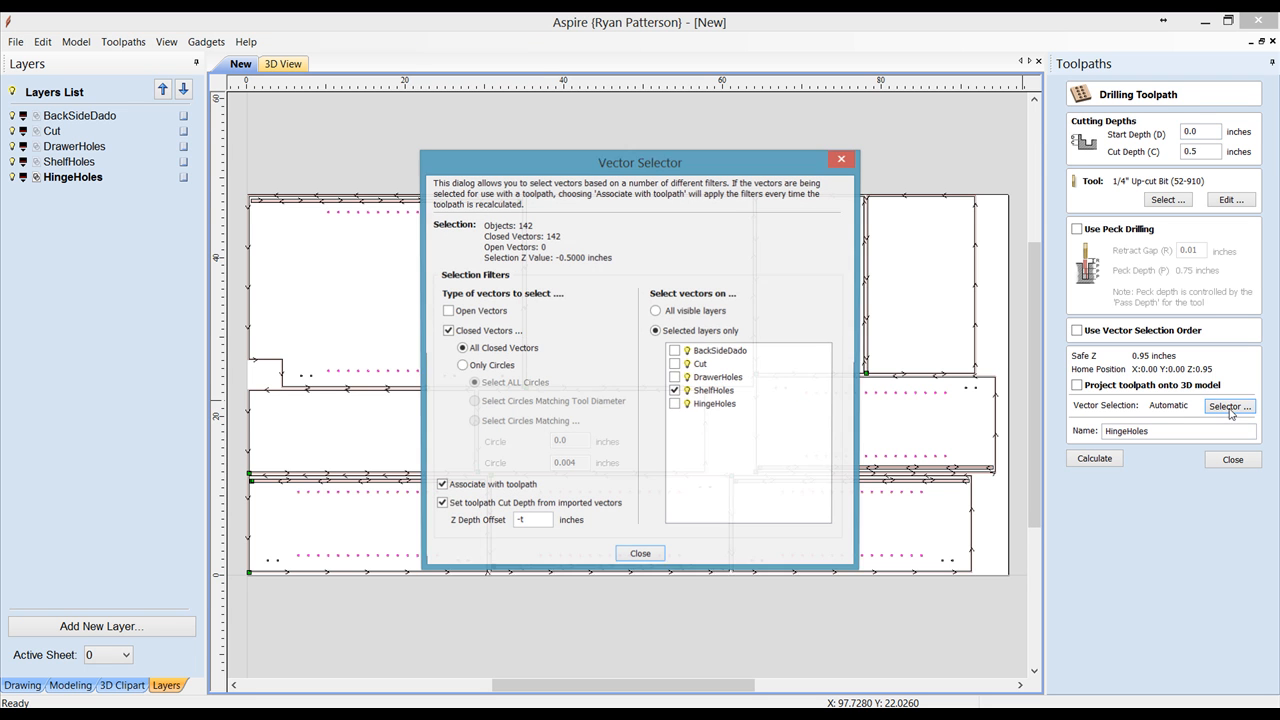
click(675, 391)
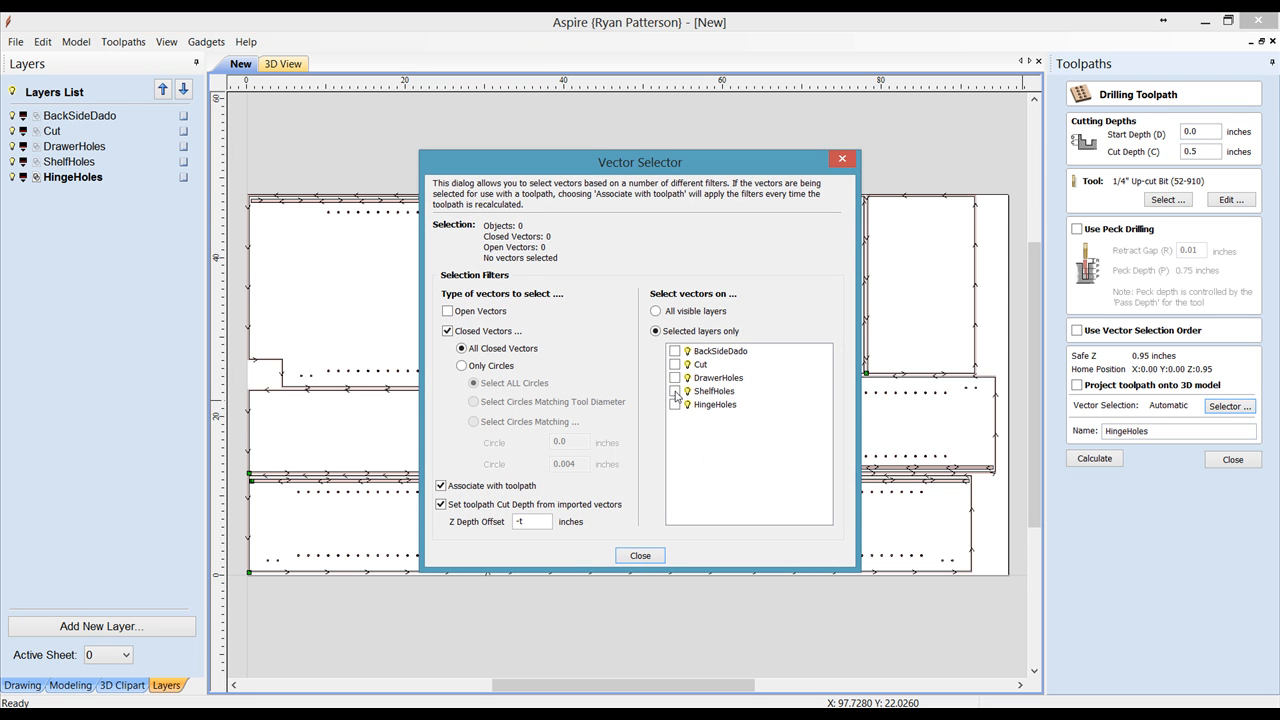
click(675, 405)
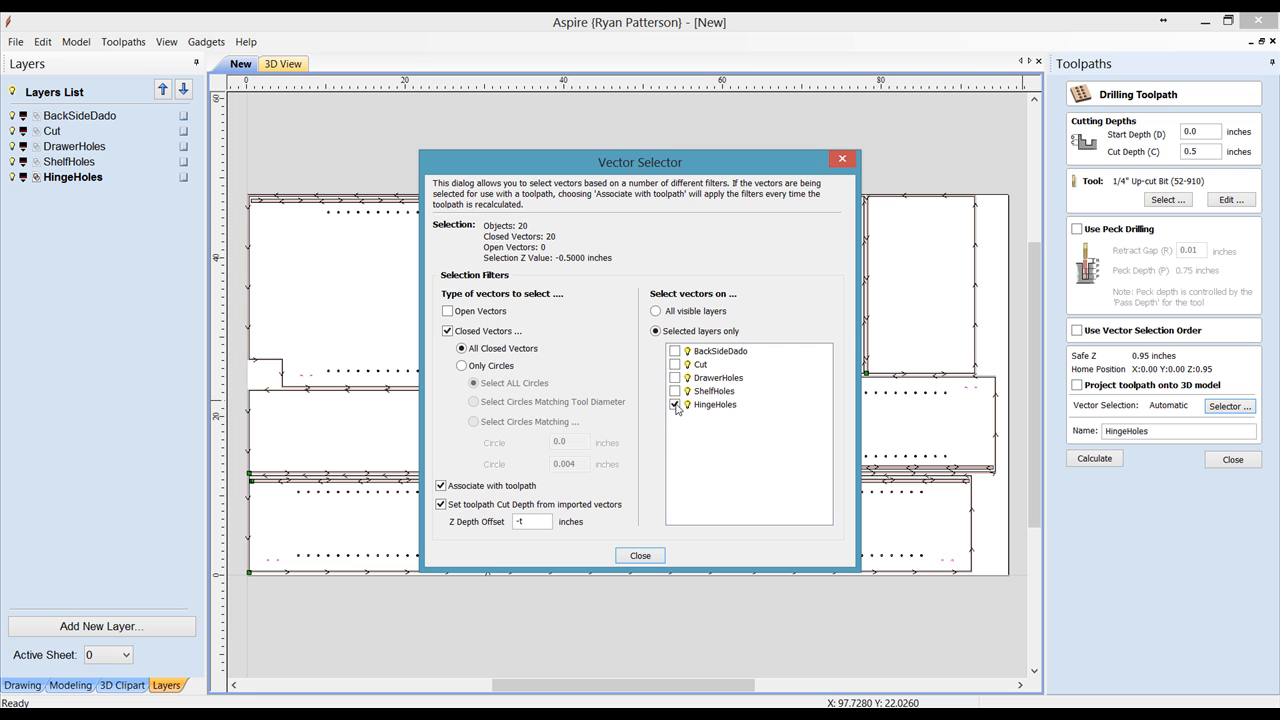
click(640, 556)
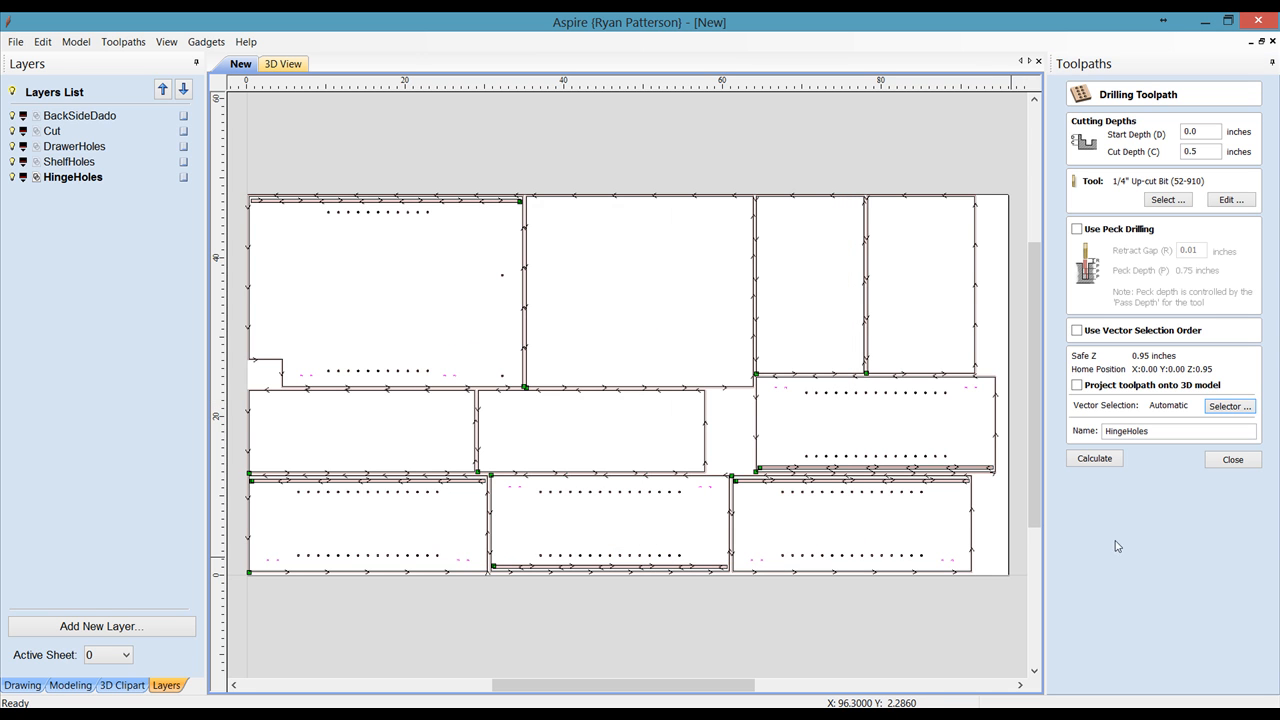
click(1098, 461)
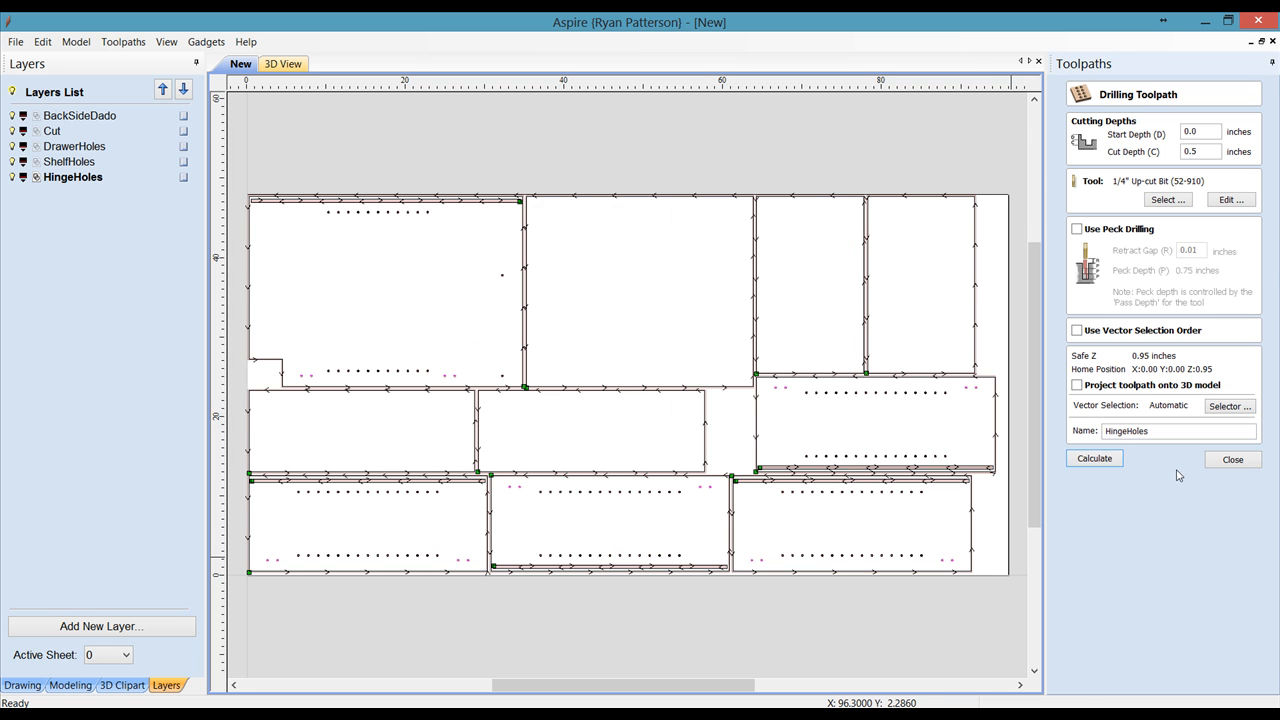
click(1228, 464)
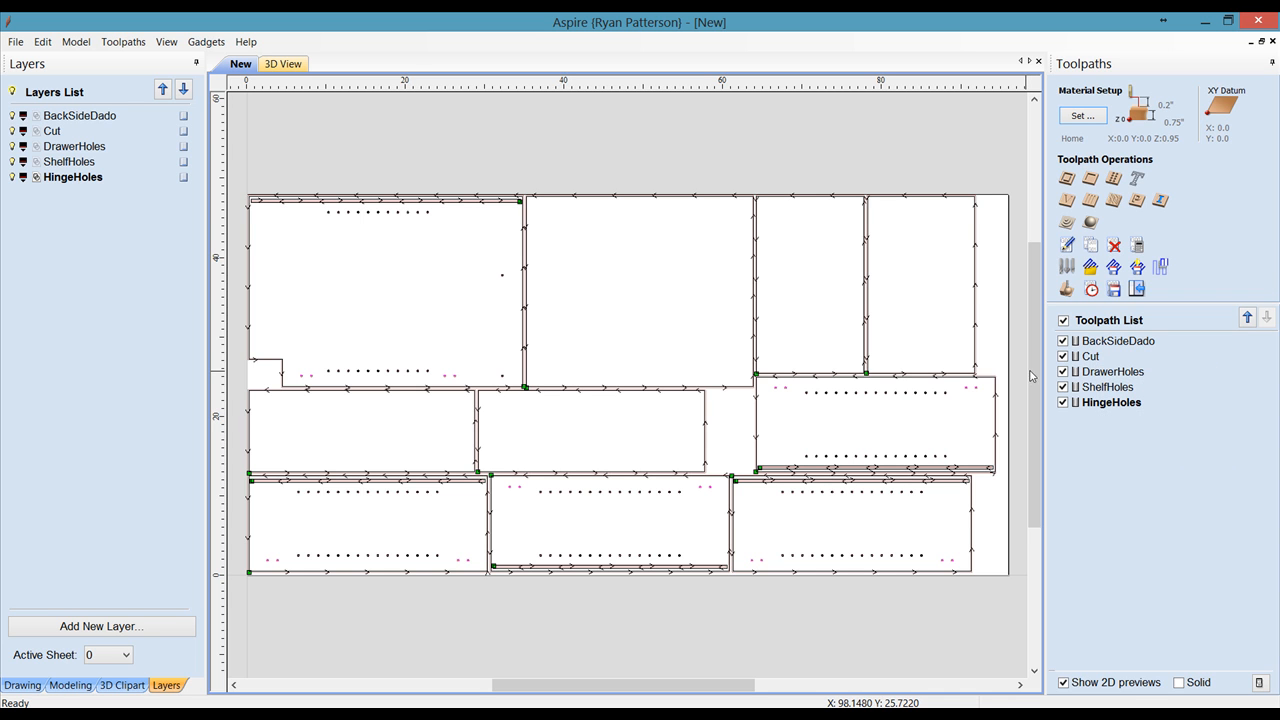
Move the Cut toolpath to the end of the toolpath list, after HingeHoles
click(1090, 357)
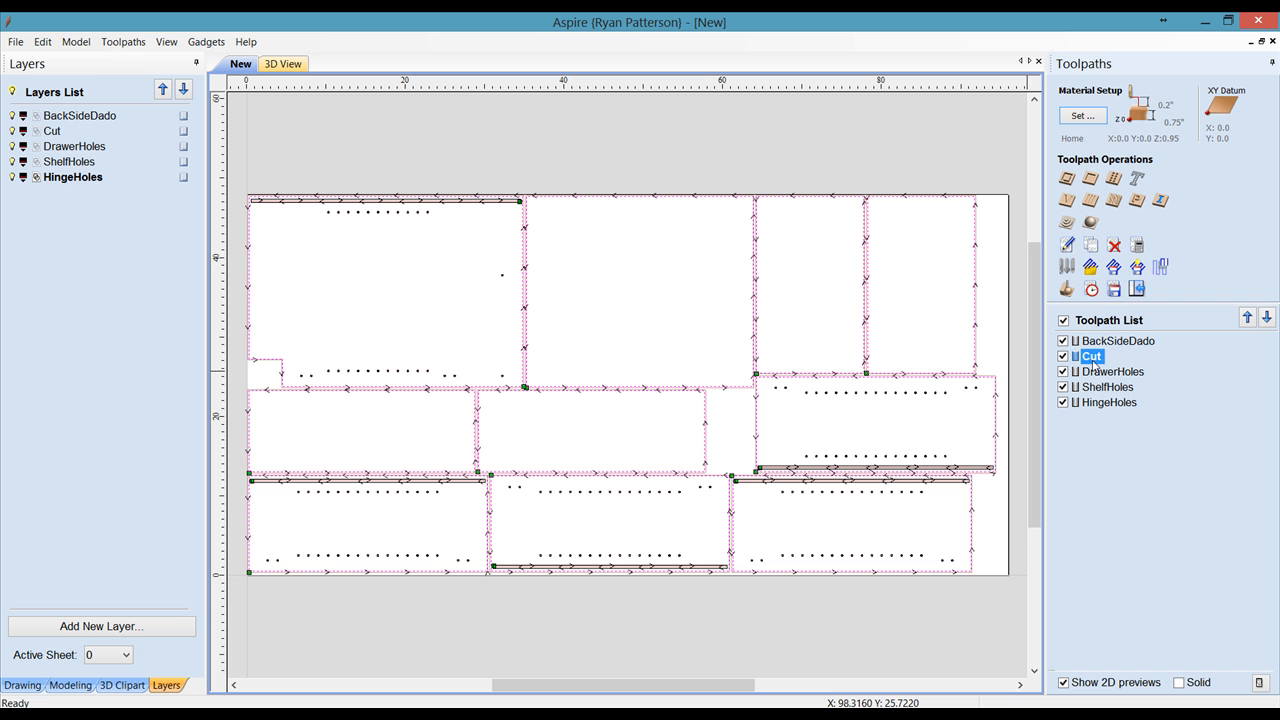
click(1266, 317)
click(1266, 317)
click(1266, 317)
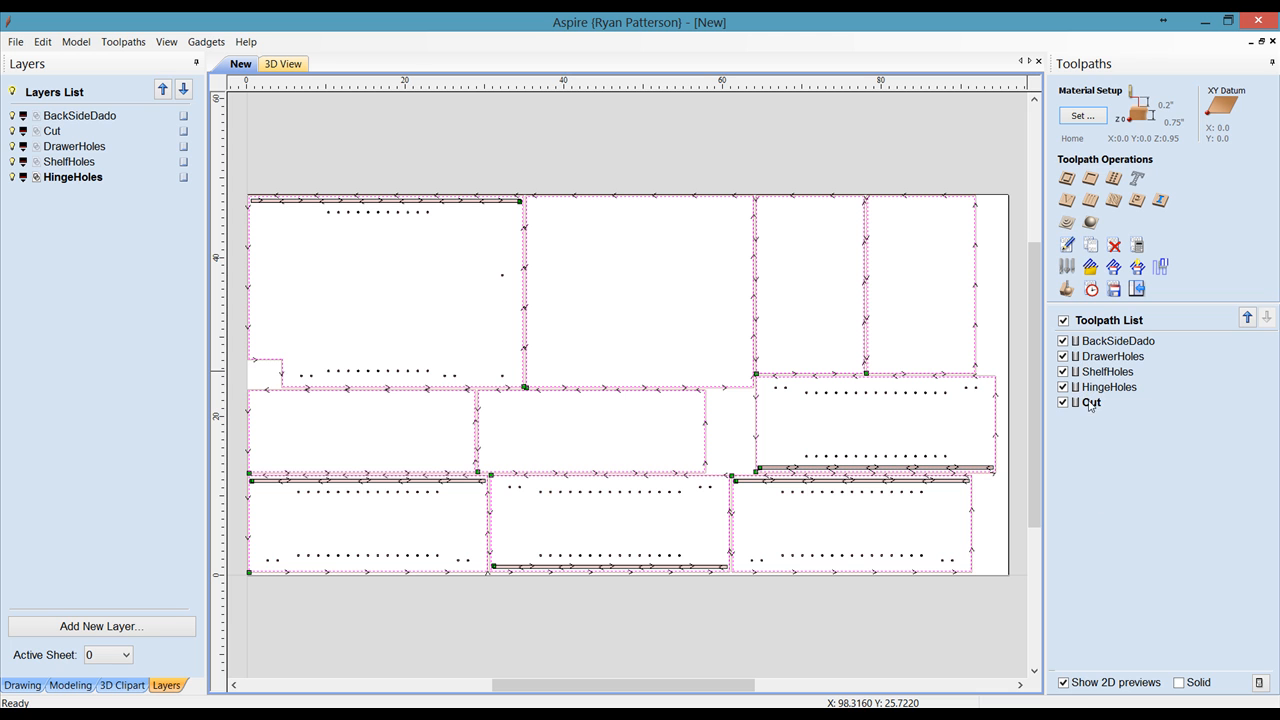
mouse_move(1089, 406)
Preview all toolpaths on the sheet in the 3D view and close the preview form
click(284, 64)
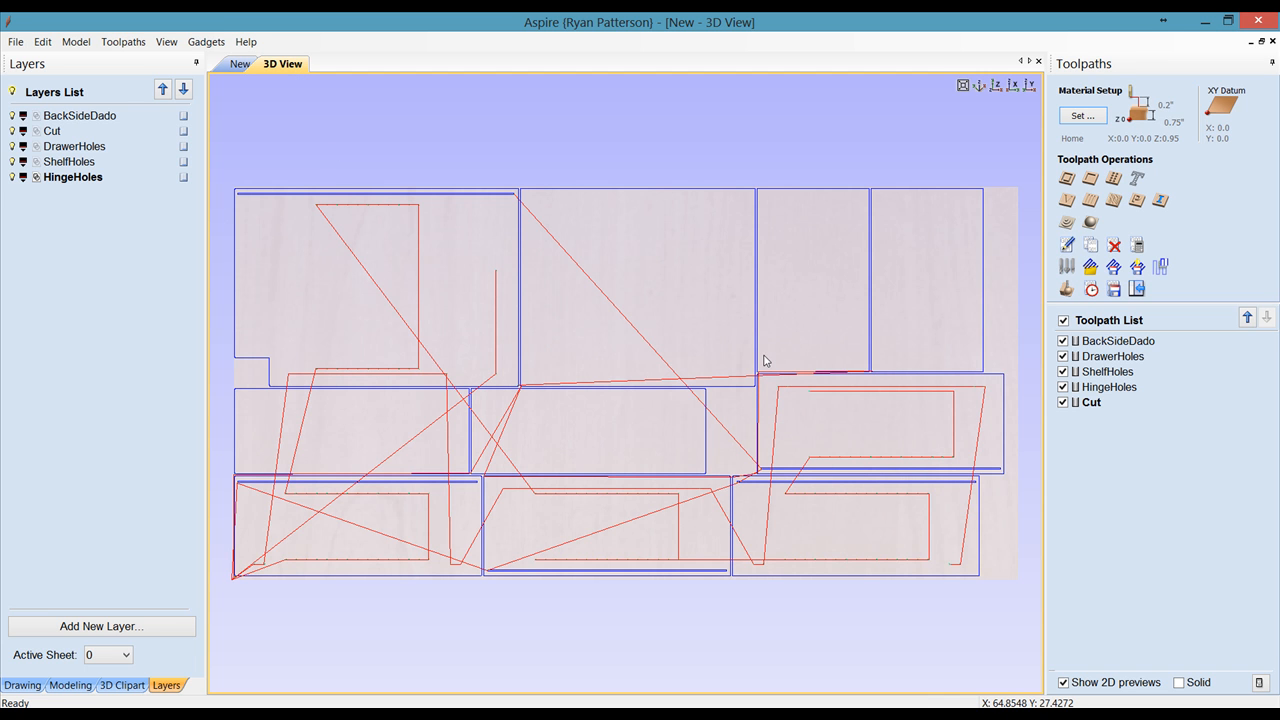
click(1066, 290)
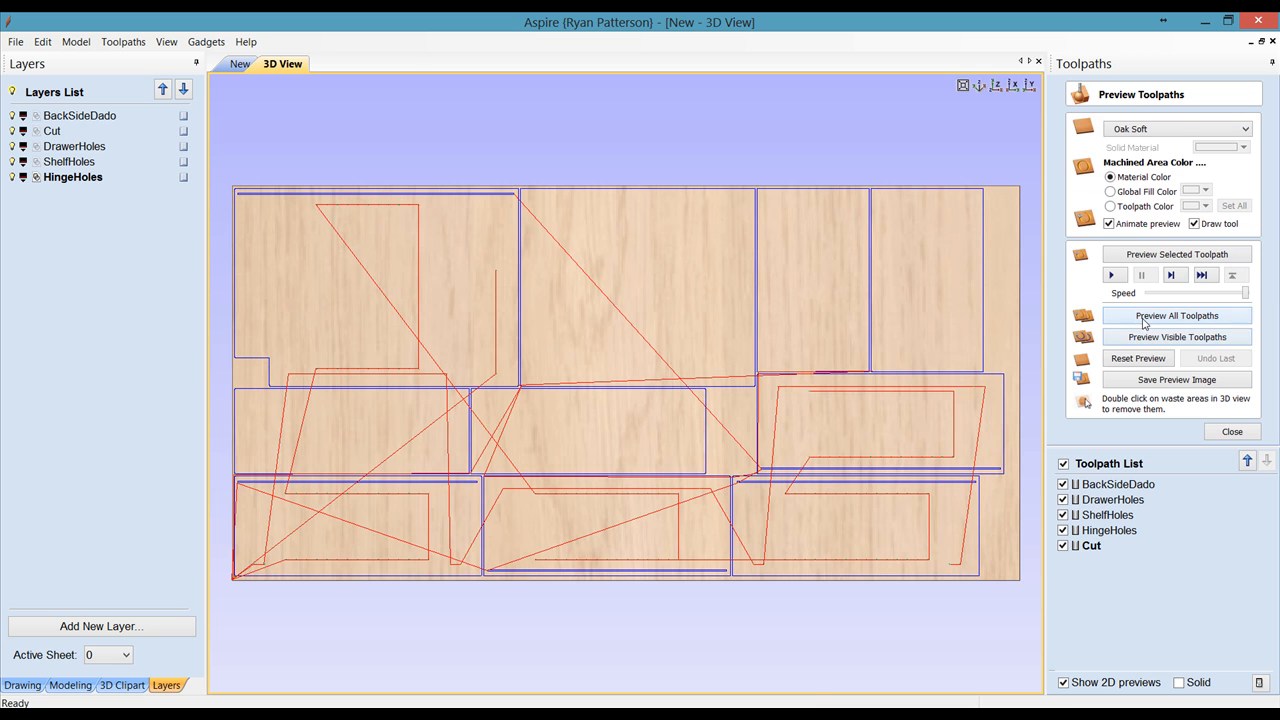
click(1145, 316)
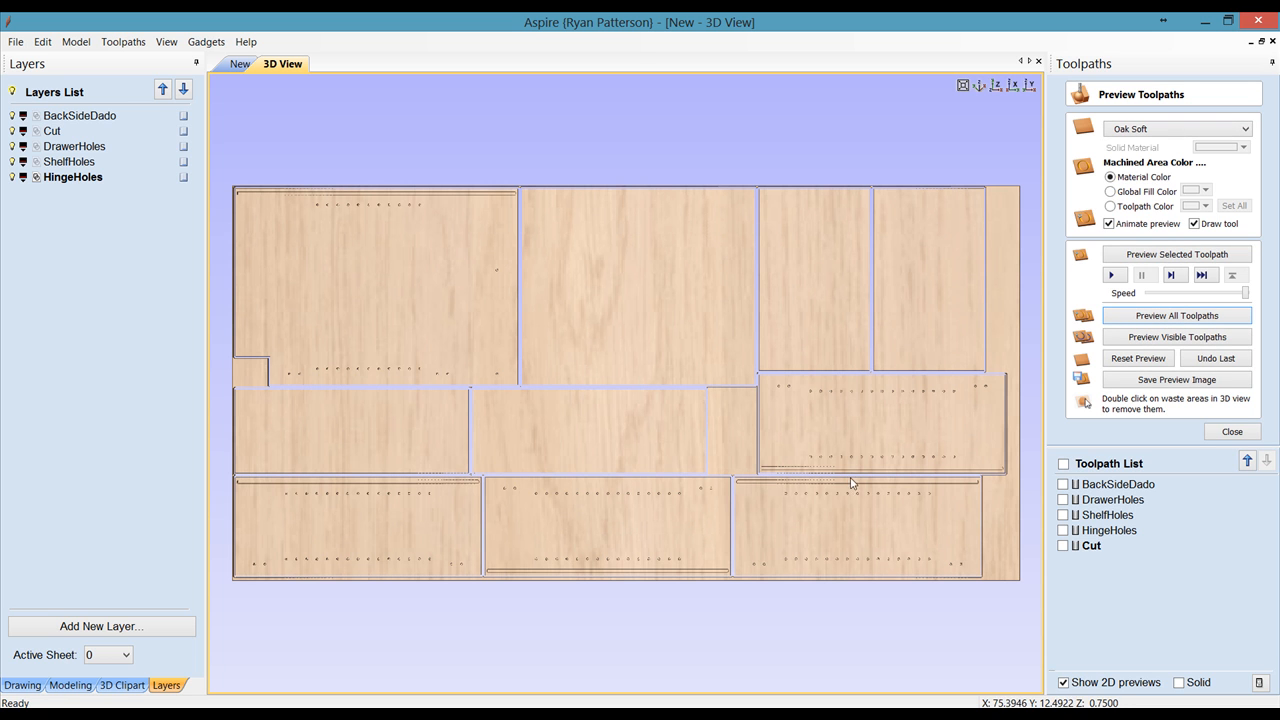
click(1231, 432)
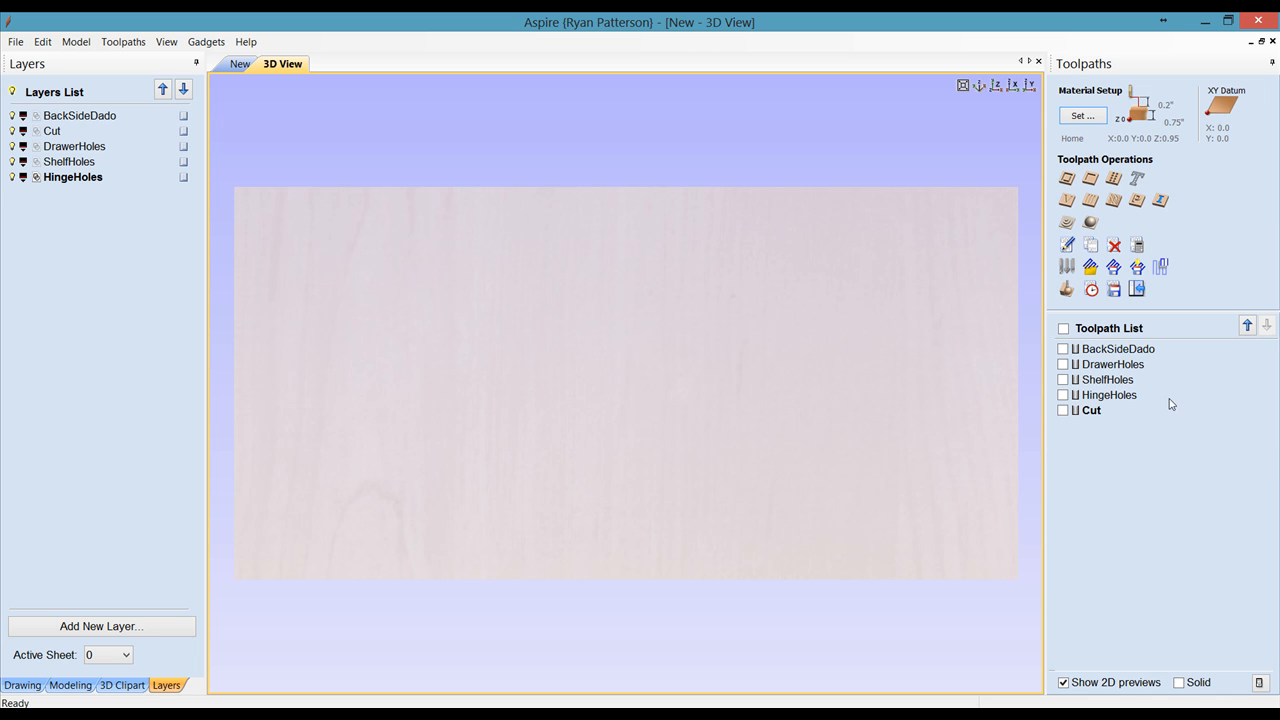
Turn the visibility of all toolpaths back on and return to the 2D view
click(1063, 329)
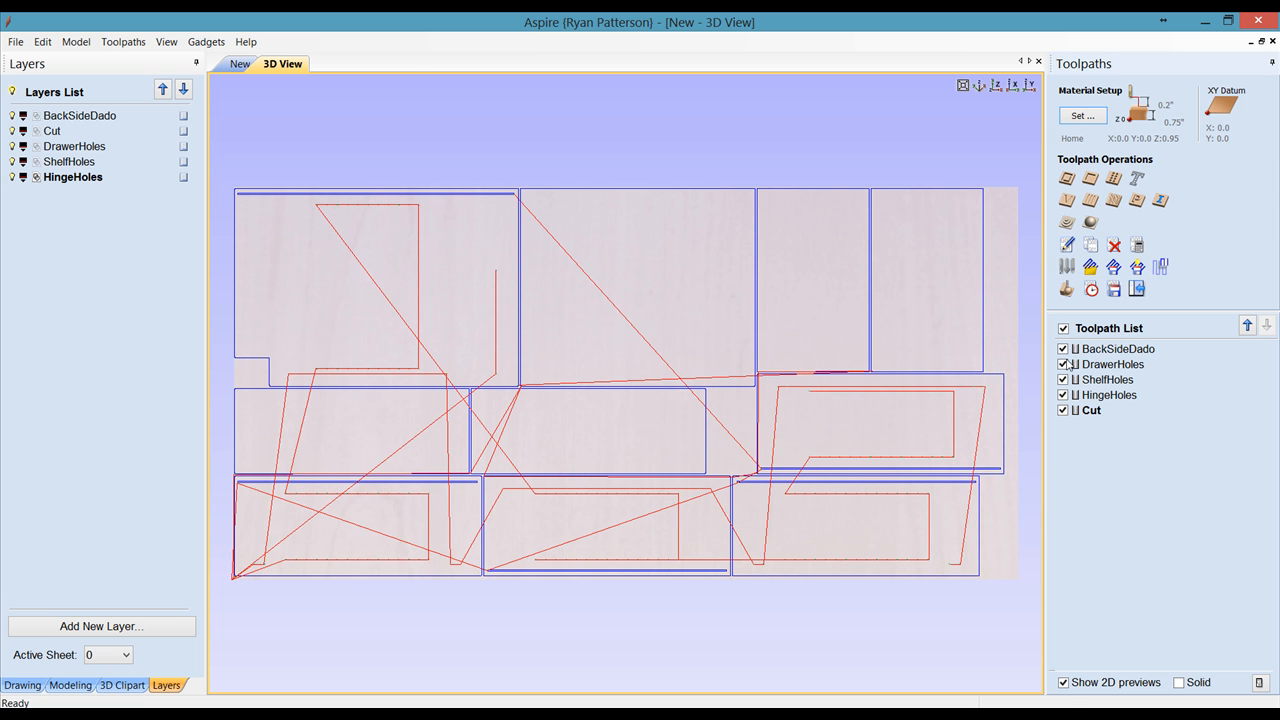
click(232, 66)
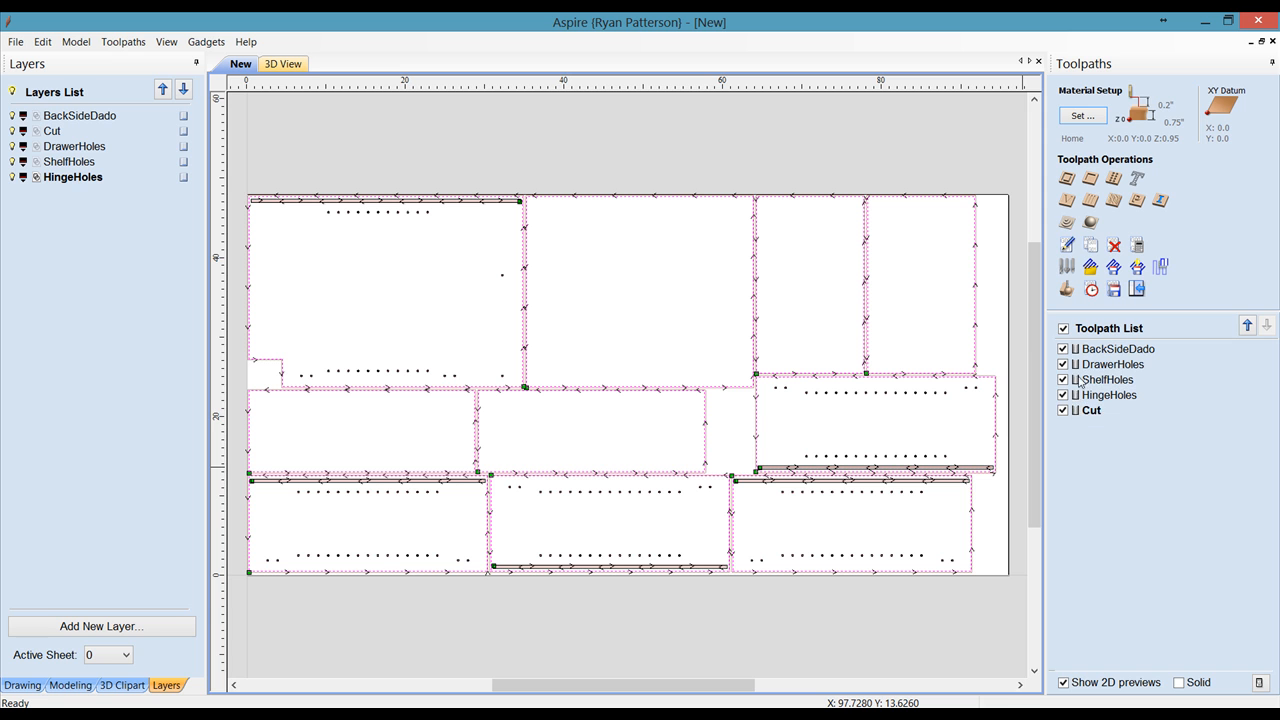
Examine the toolpaths up close and in the 3D view, hiding the BackSideDado toolpath and showing it again
mouse_move(1078, 370)
mouse_move(1068, 416)
mouse_move(1066, 353)
scroll(755, 358, up, 2)
scroll(755, 358, up, 2)
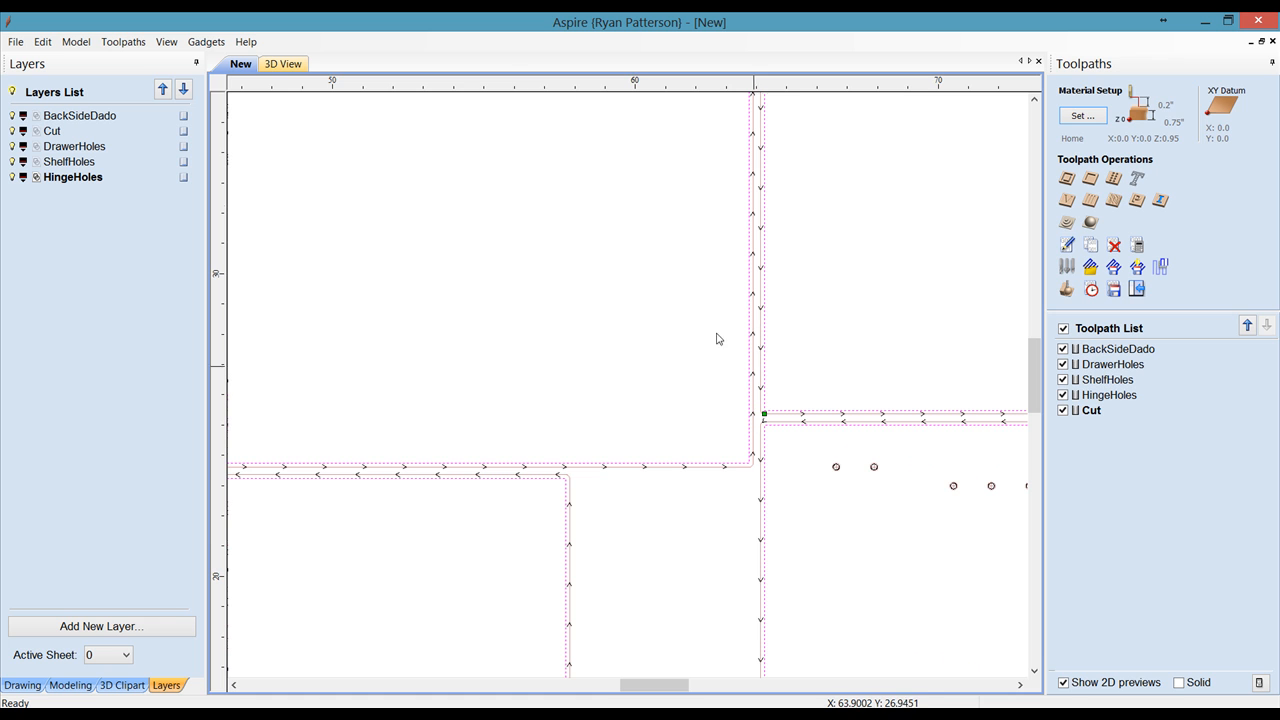
click(297, 68)
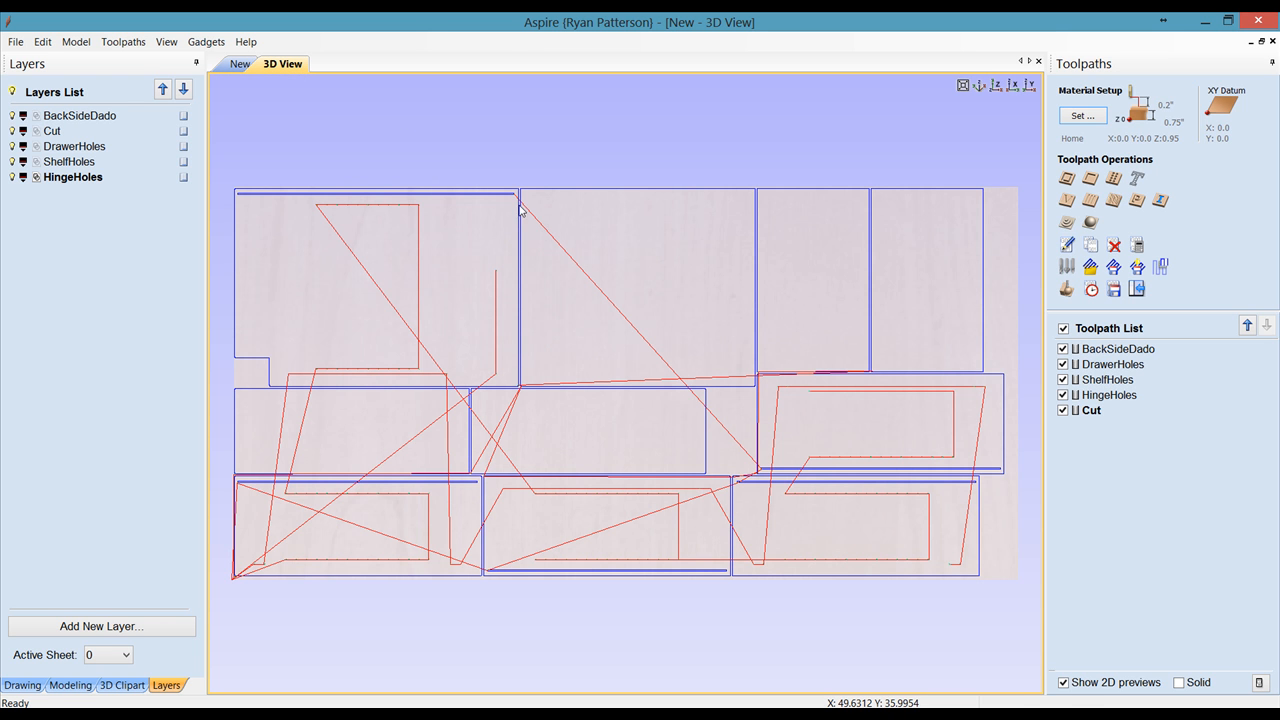
click(1063, 349)
click(1063, 349)
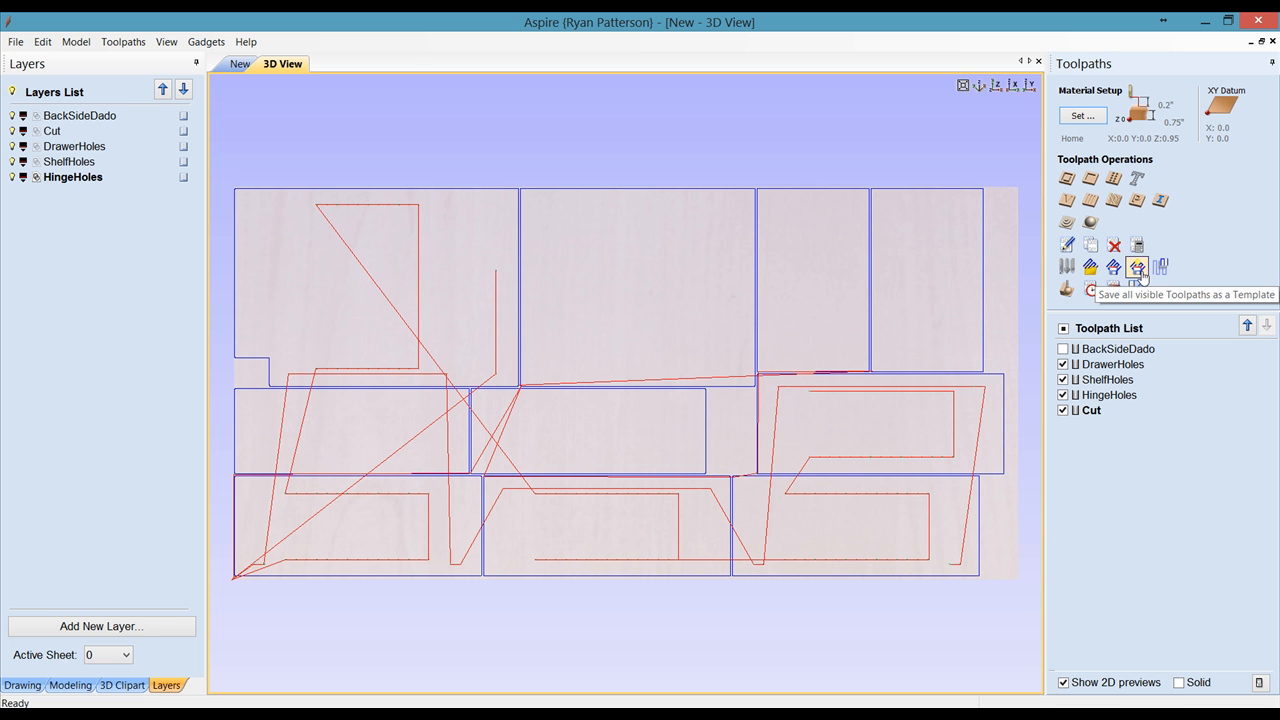
click(1064, 349)
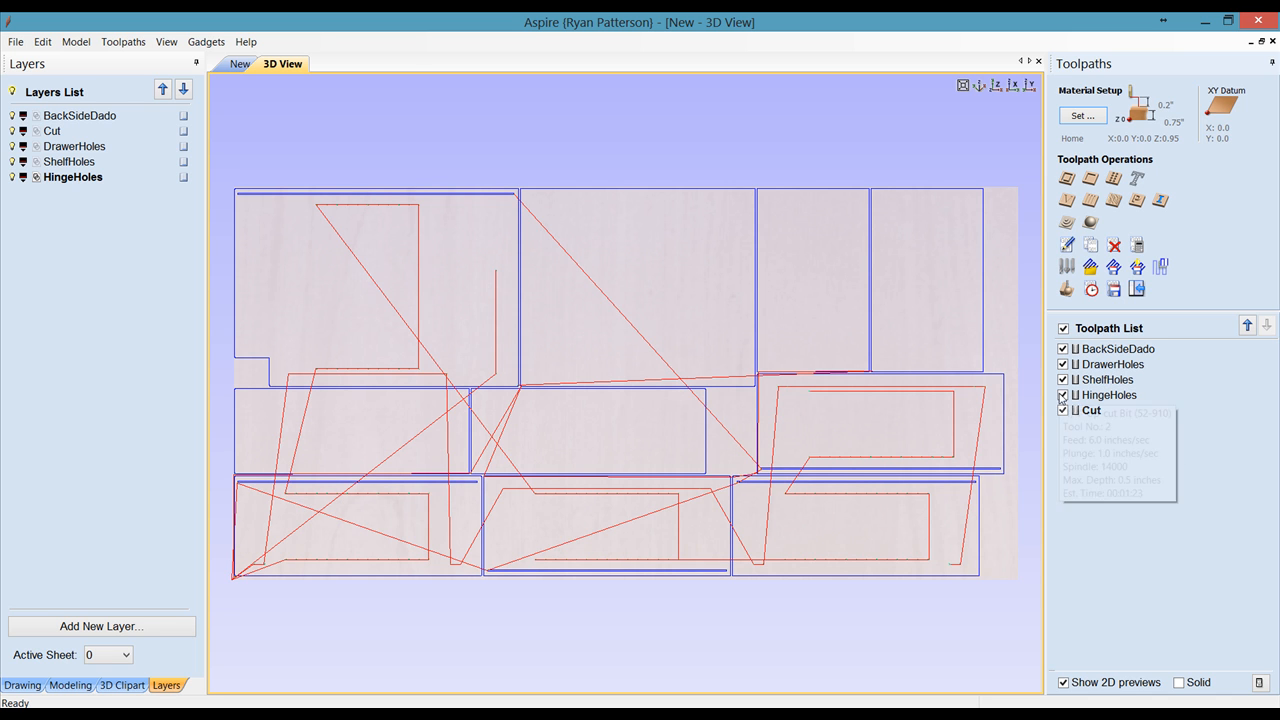
Save all visible toolpaths as the template Basic_Cabinet.ToolpathTemplate in the Cabinet_ToolPaths folder
click(1137, 267)
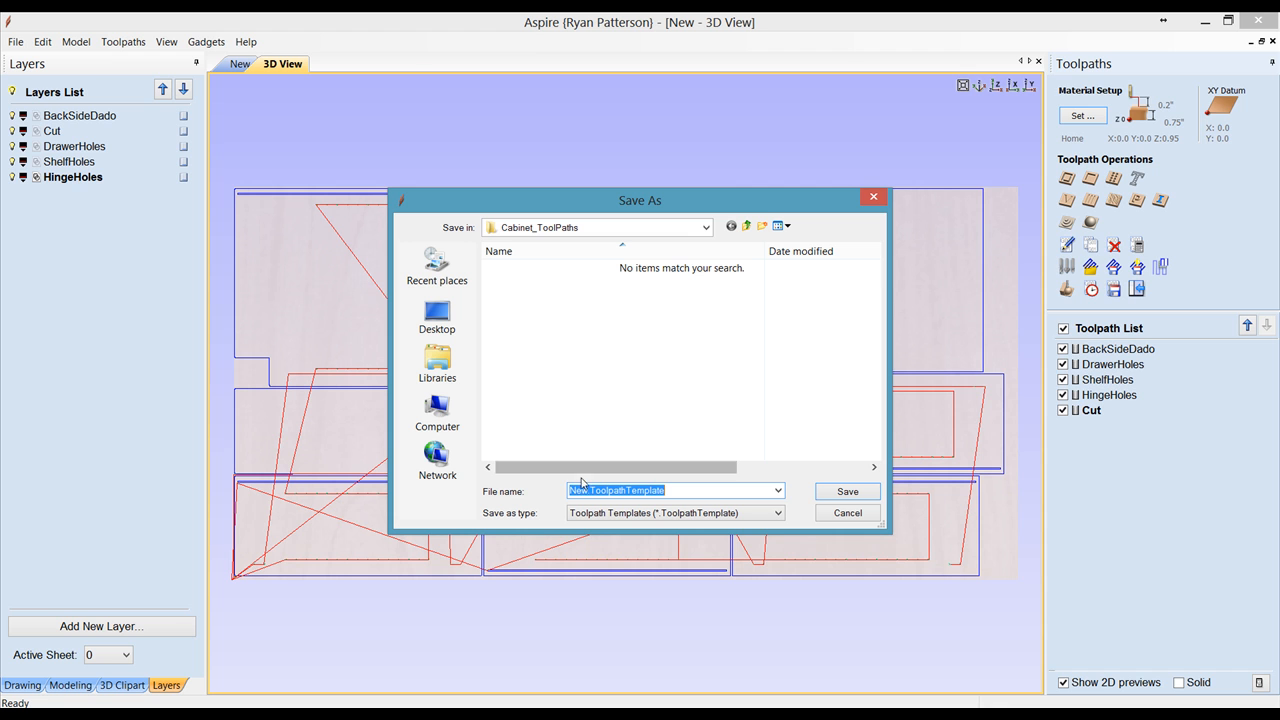
double_click(585, 489)
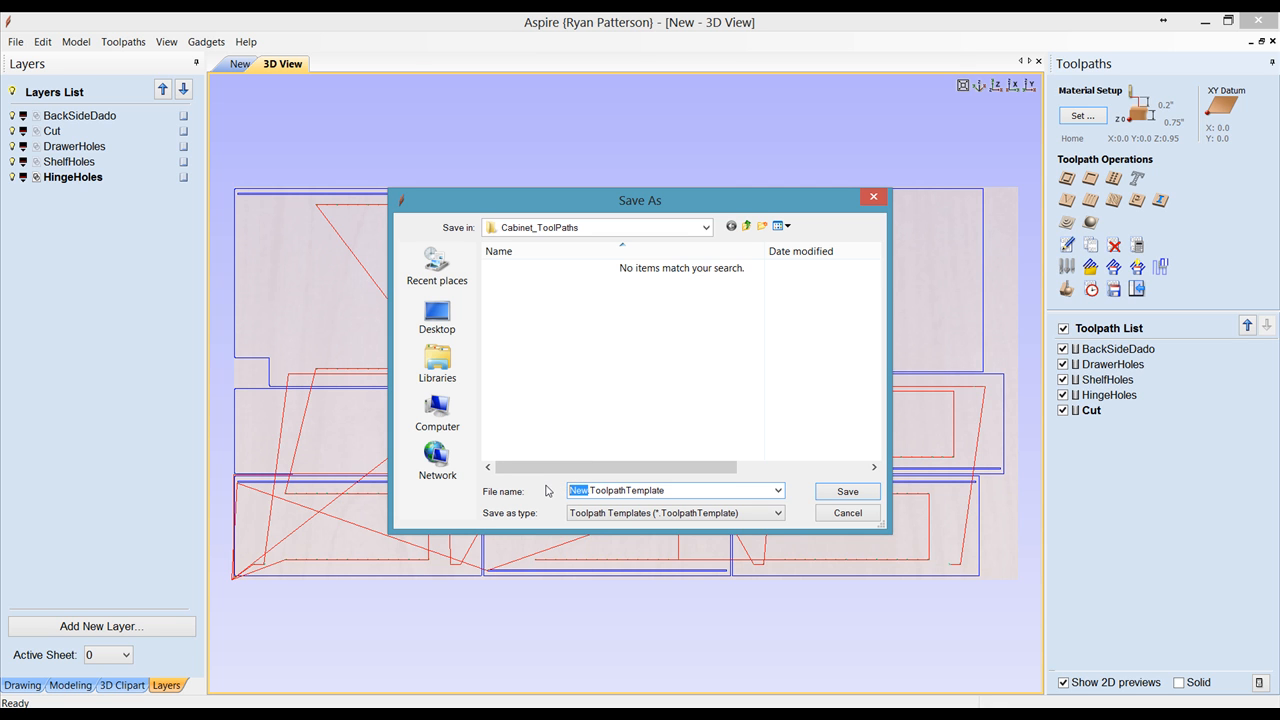
text(Basic_Cabinet)
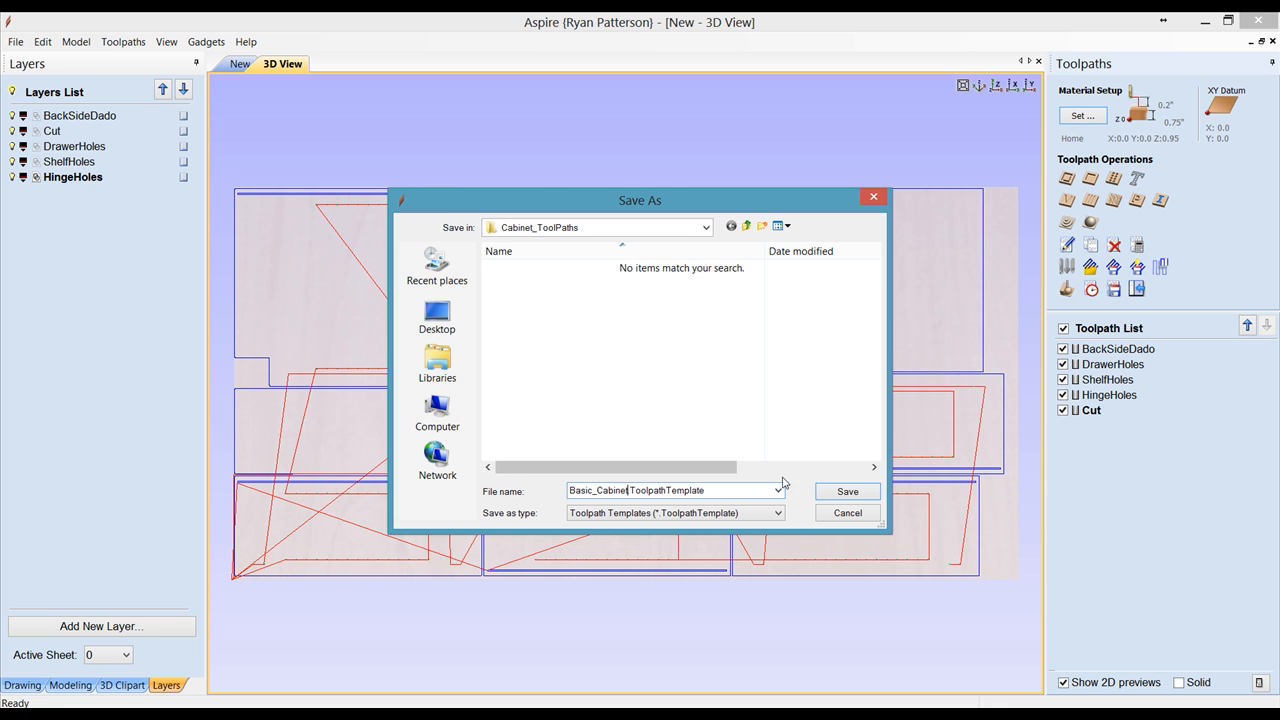
click(846, 492)
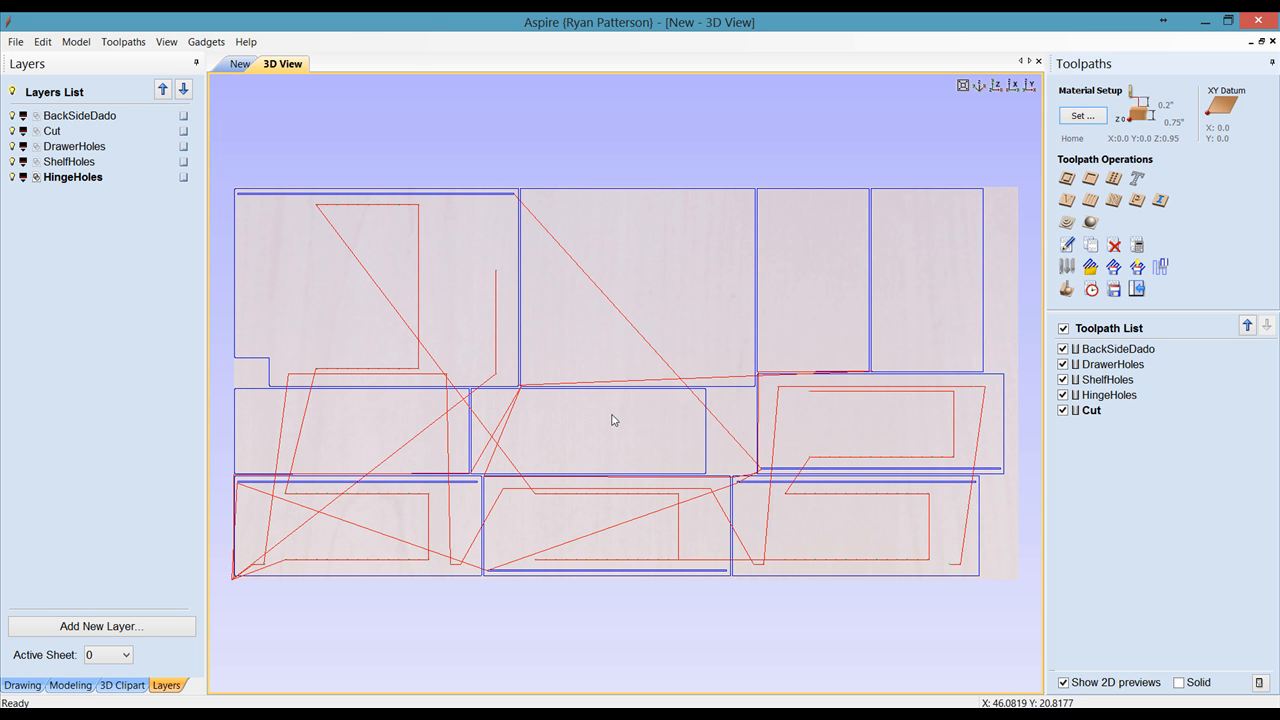
Start a new 96 x 48 inch job with 0.75 inch thick material, discarding the changes to the current job
scroll(614, 421, down, 2)
scroll(614, 421, down, 2)
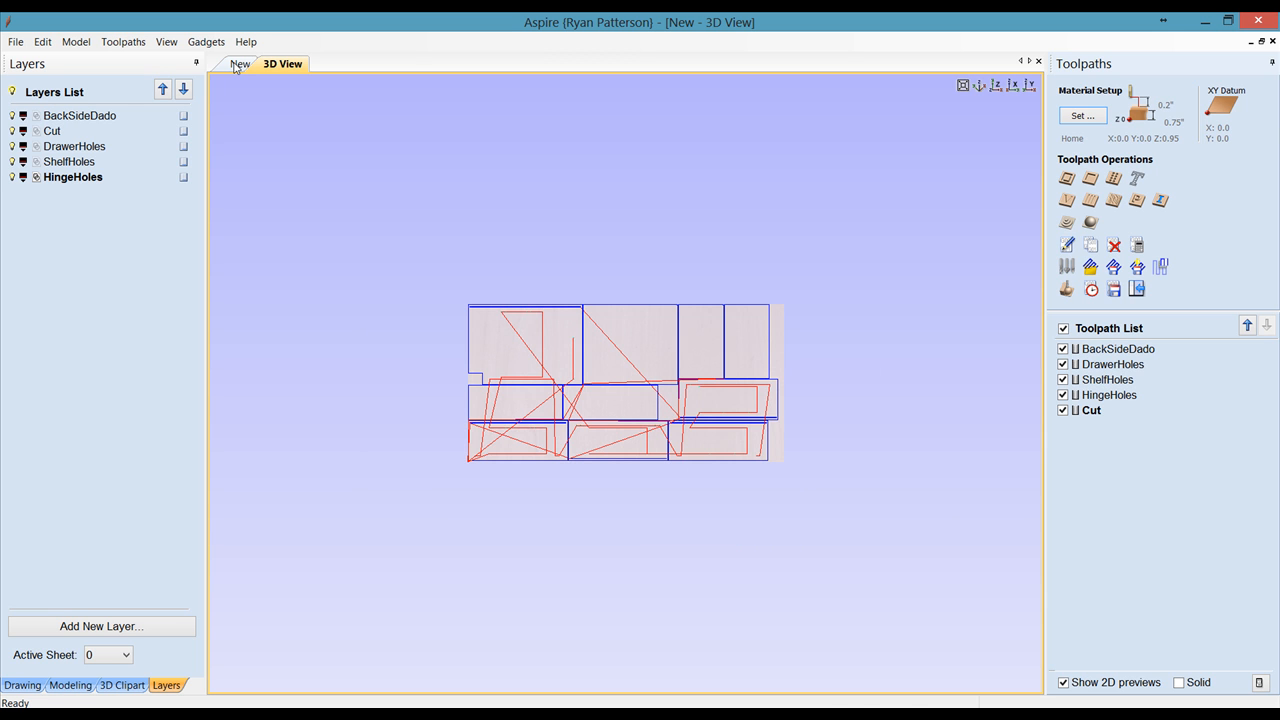
click(238, 64)
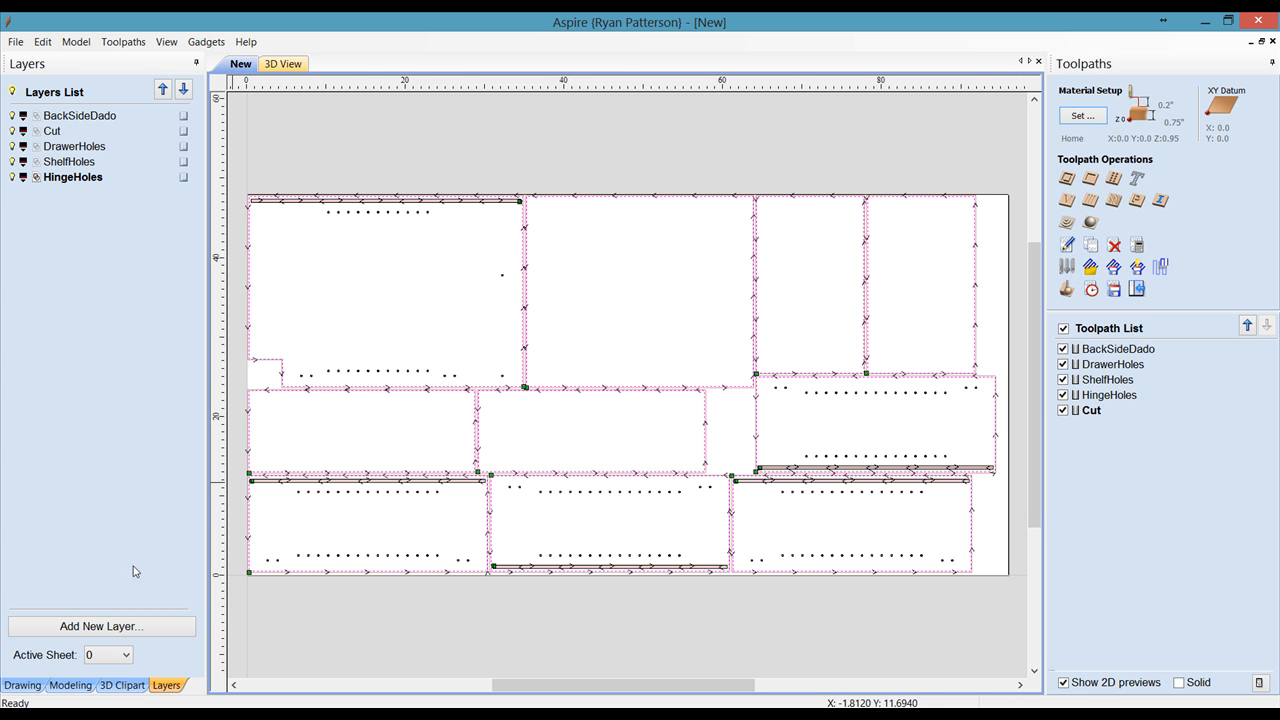
click(22, 686)
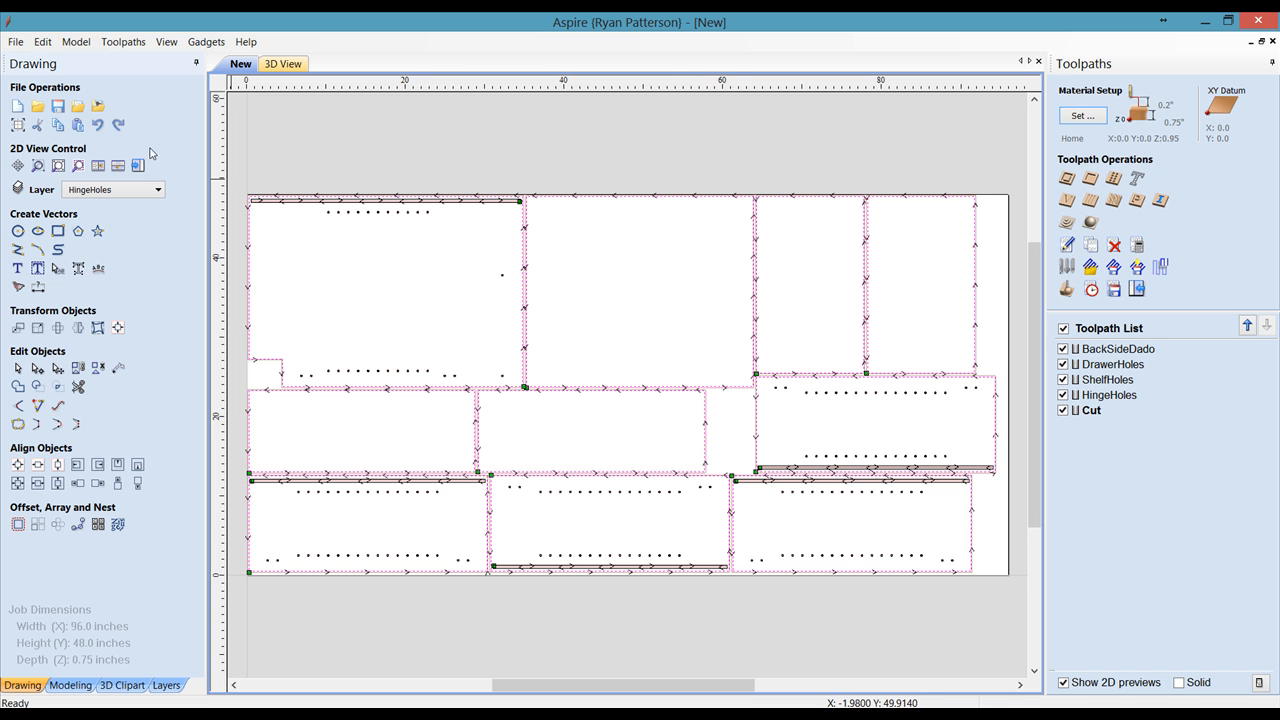
click(18, 107)
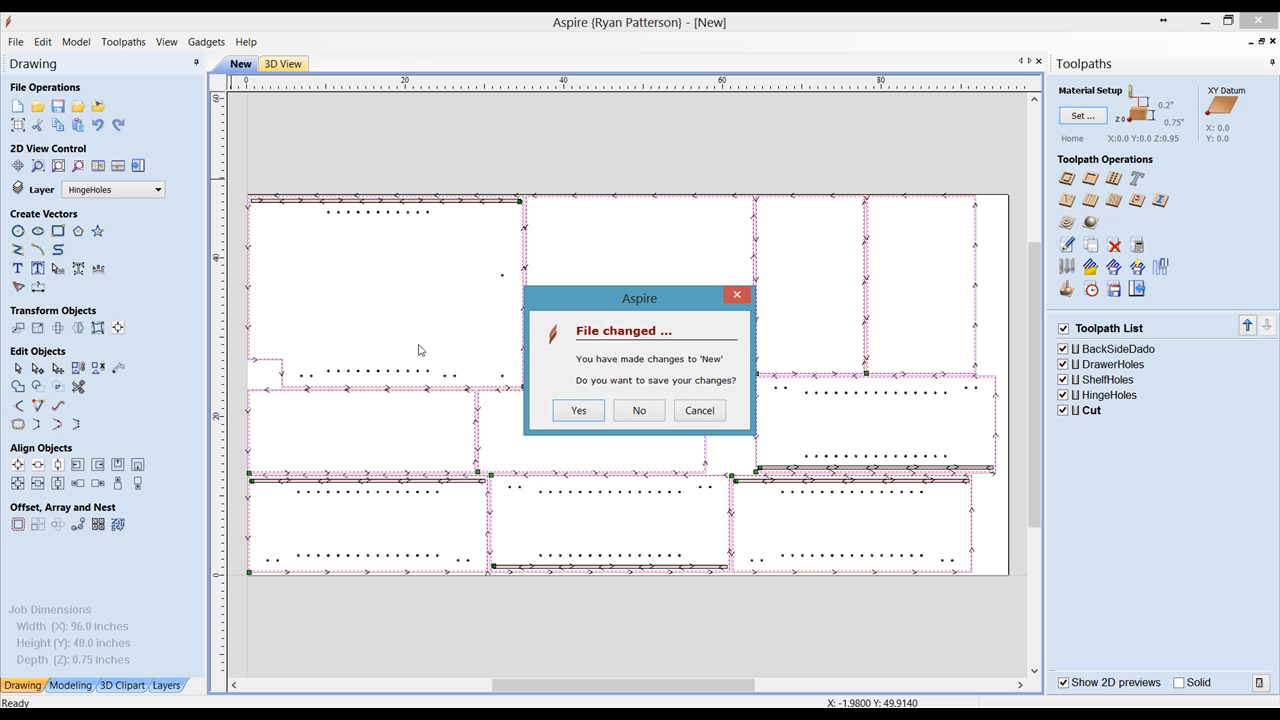
click(637, 411)
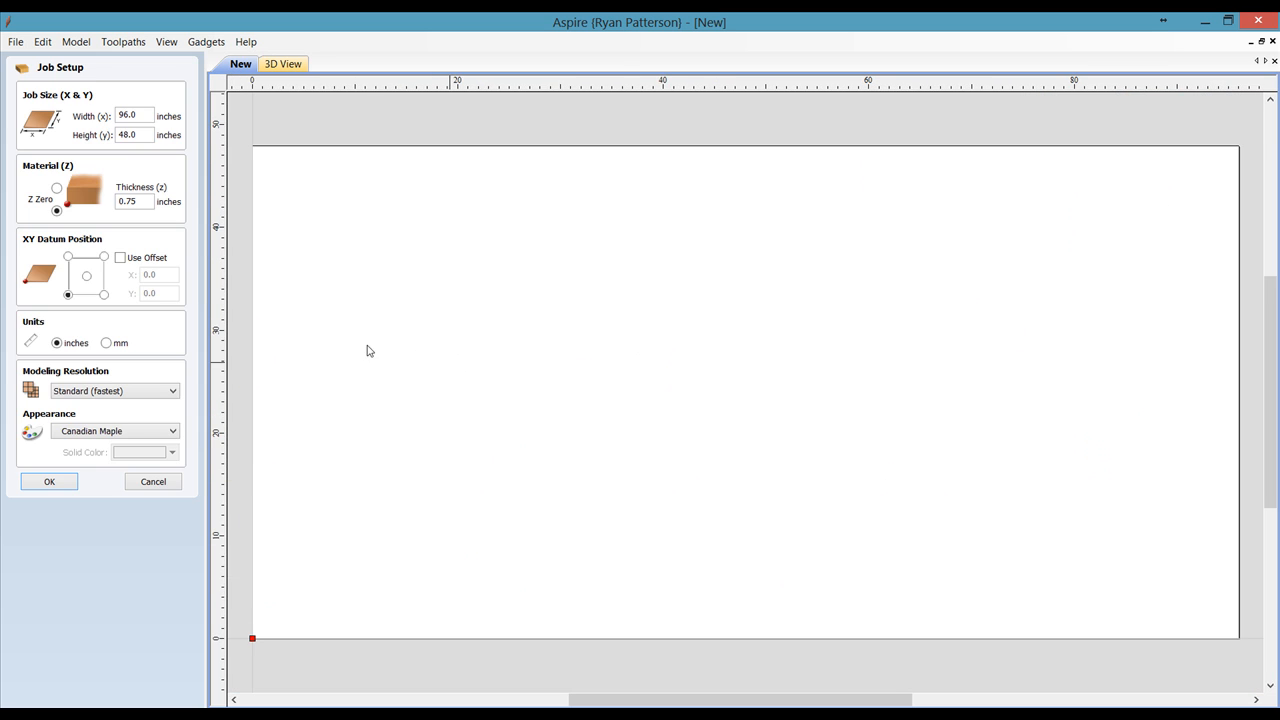
click(49, 482)
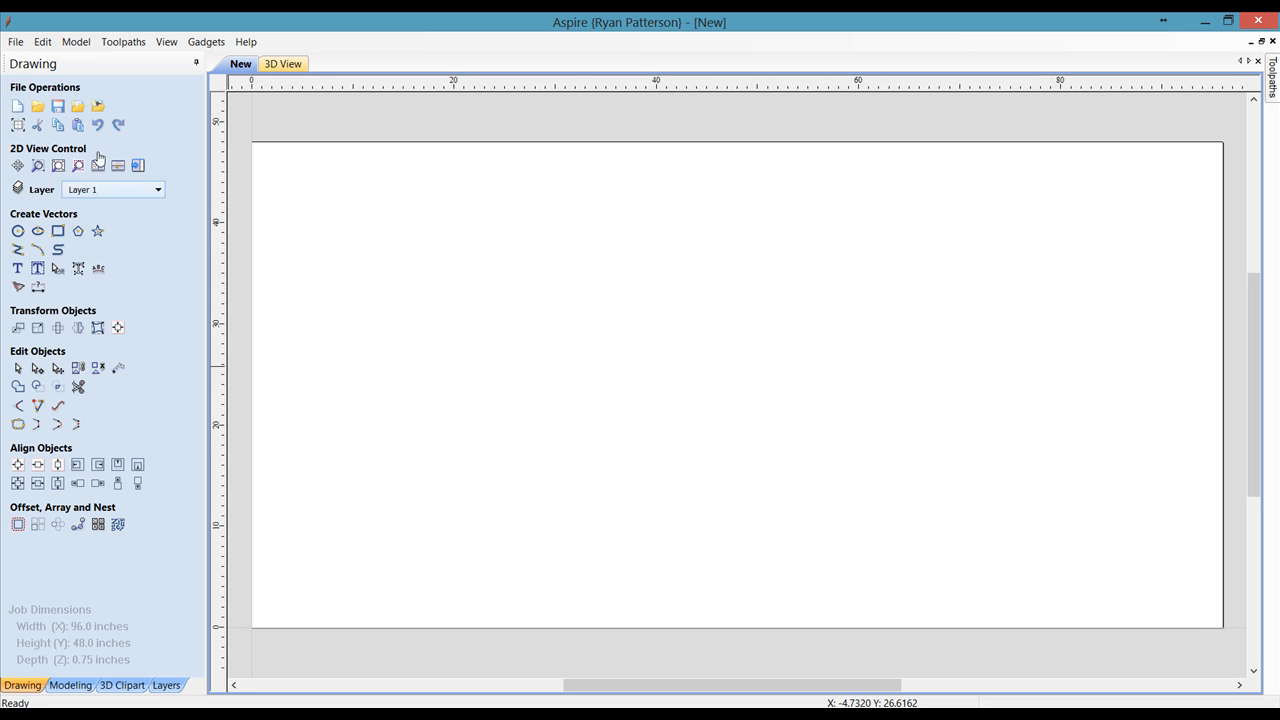
Import the vectors from Sheet_2.dxf into the job and keep the toolpath controls displayed beside the drawing
click(81, 106)
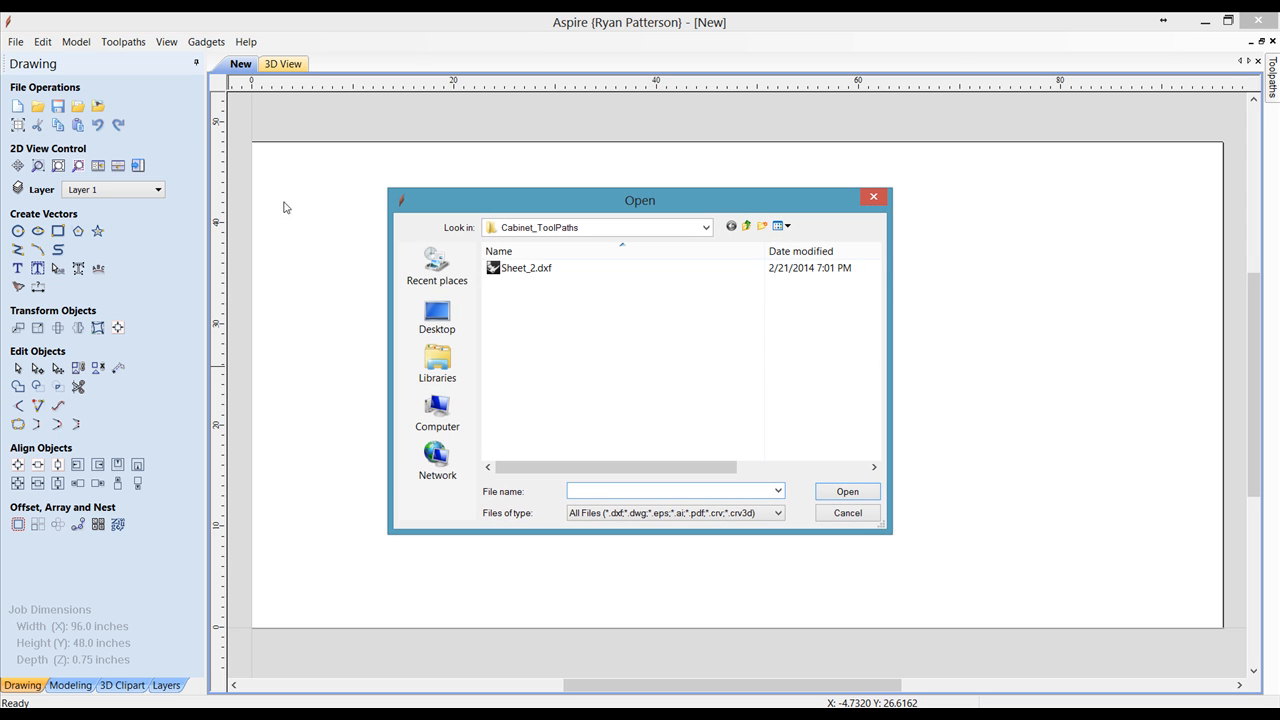
click(510, 270)
click(868, 491)
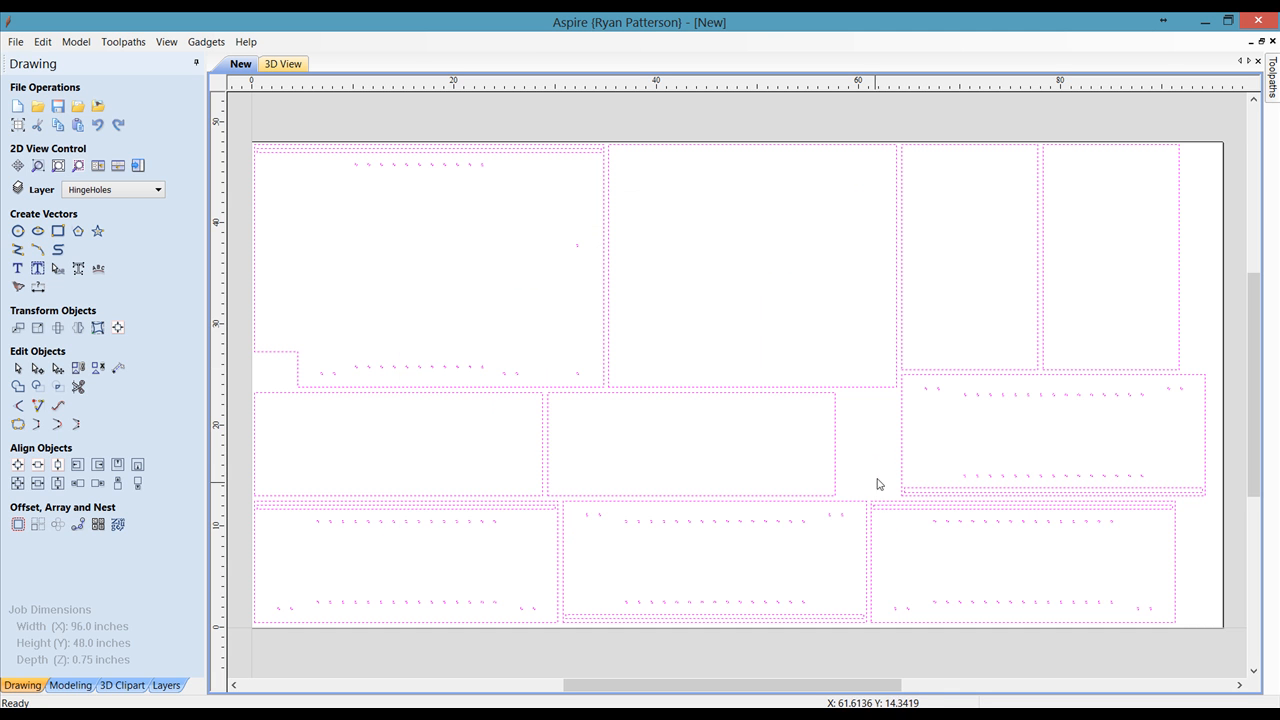
click(1271, 100)
click(1256, 62)
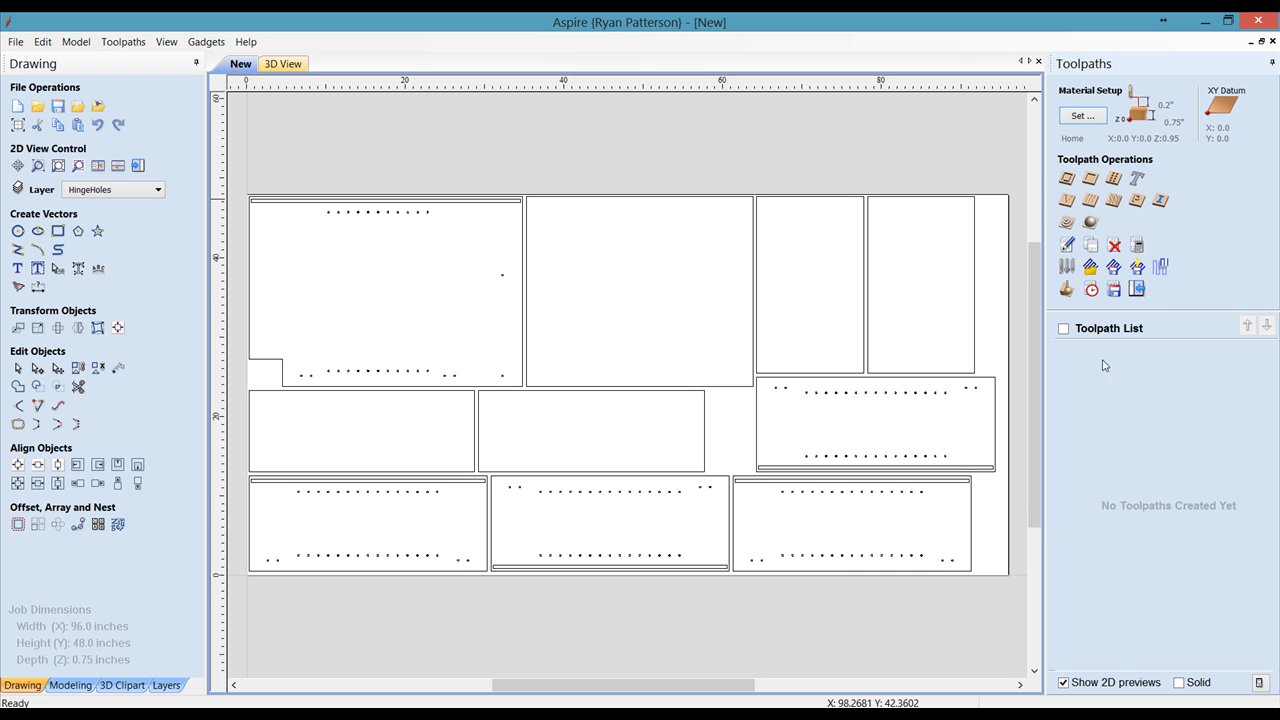
Load the Basic_Cabinet.ToolpathTemplate toolpath template into the job
click(1091, 268)
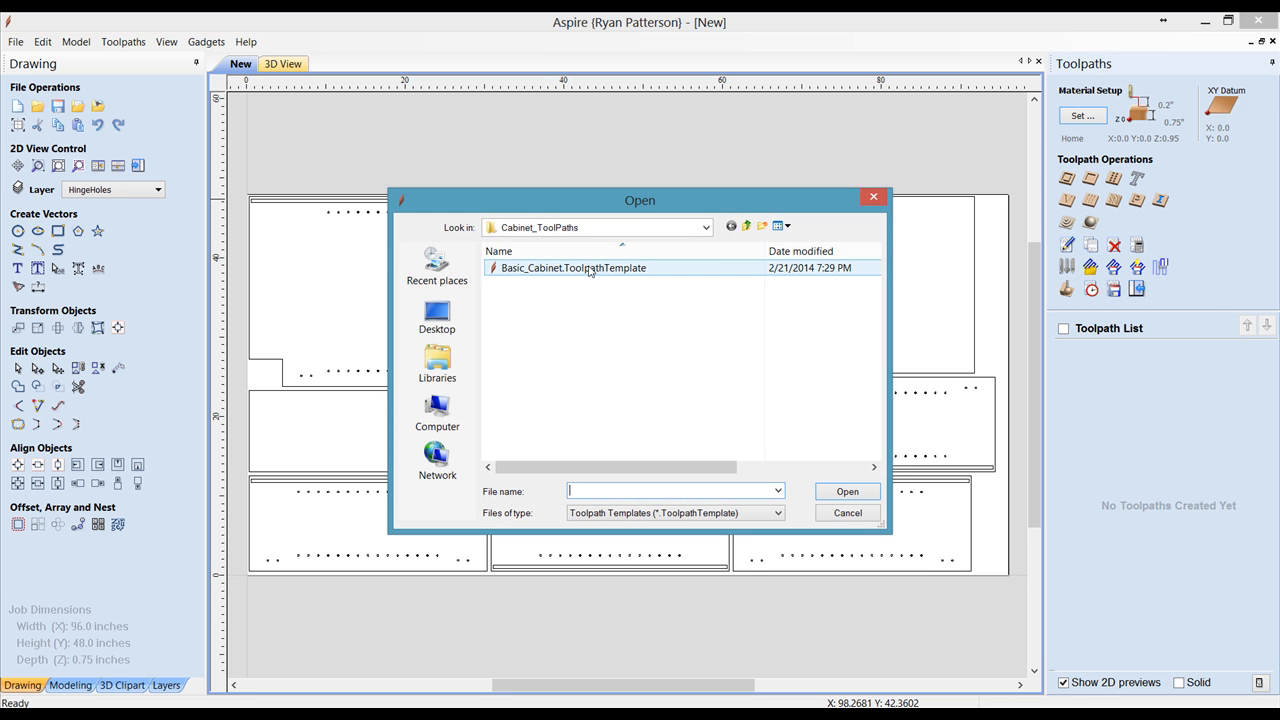
click(590, 269)
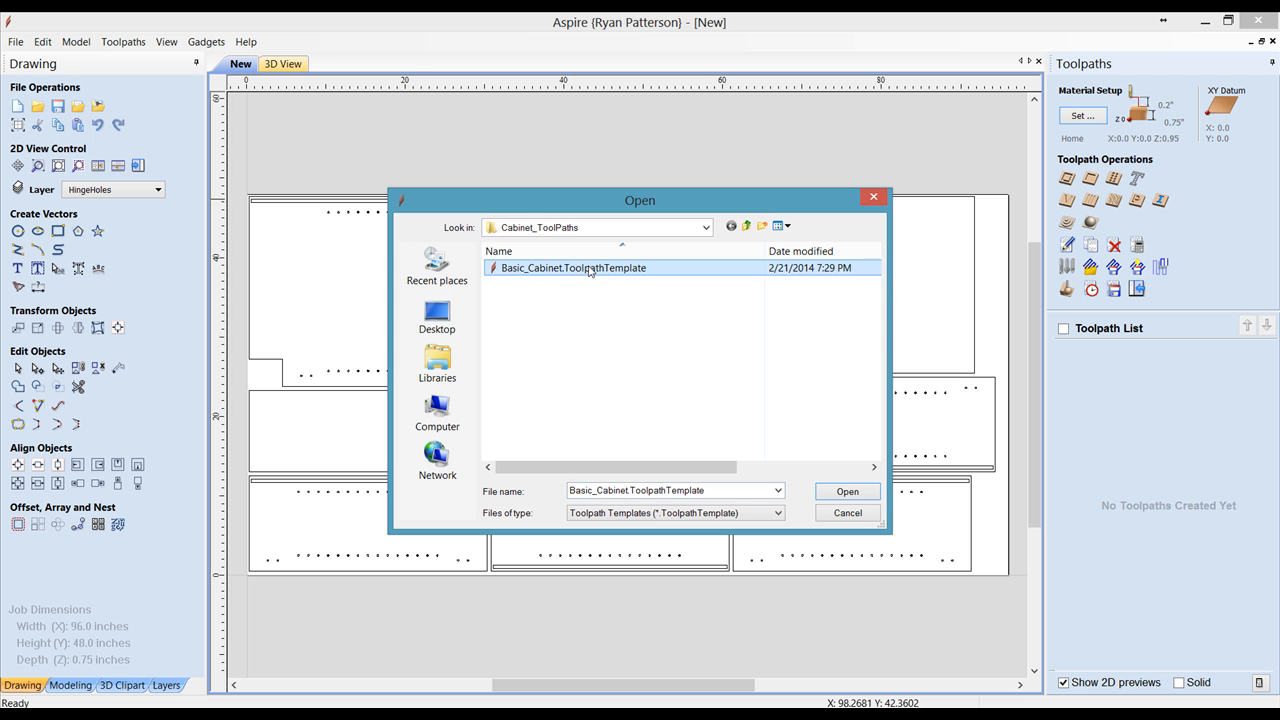
click(846, 492)
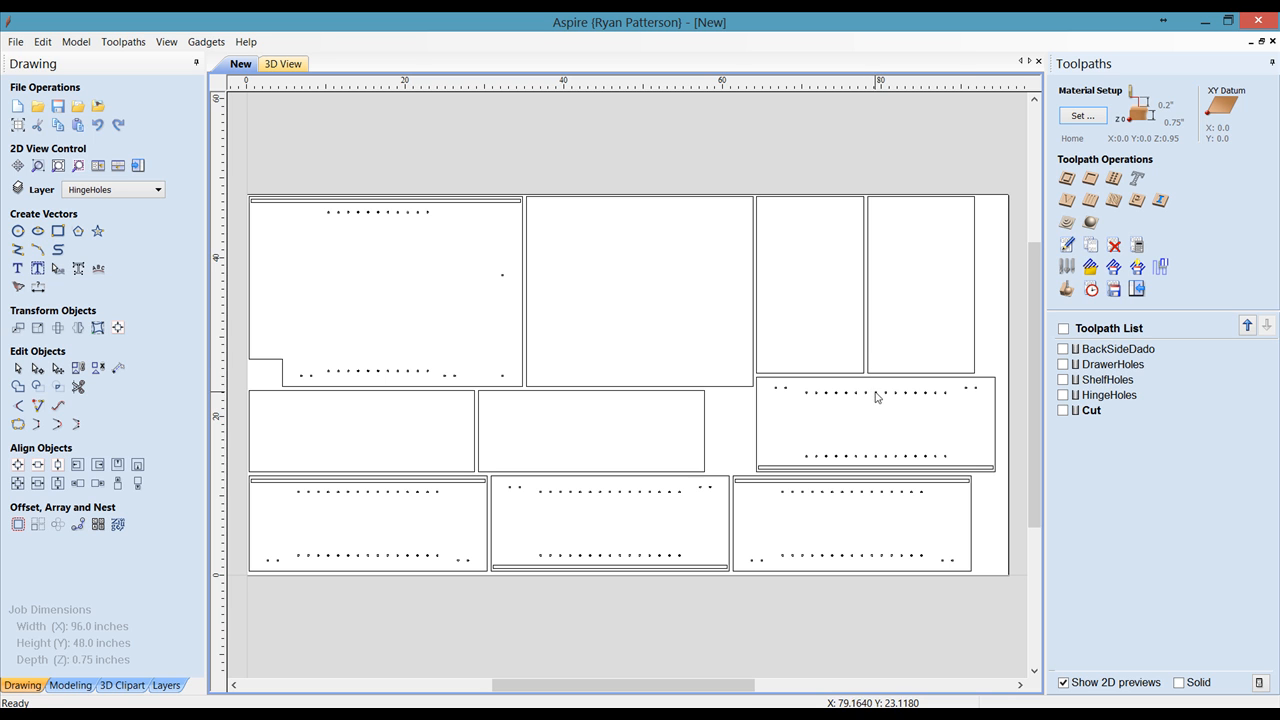
Recalculate all toolpaths from the loaded template and open the toolpath preview in the 3D view
click(1118, 349)
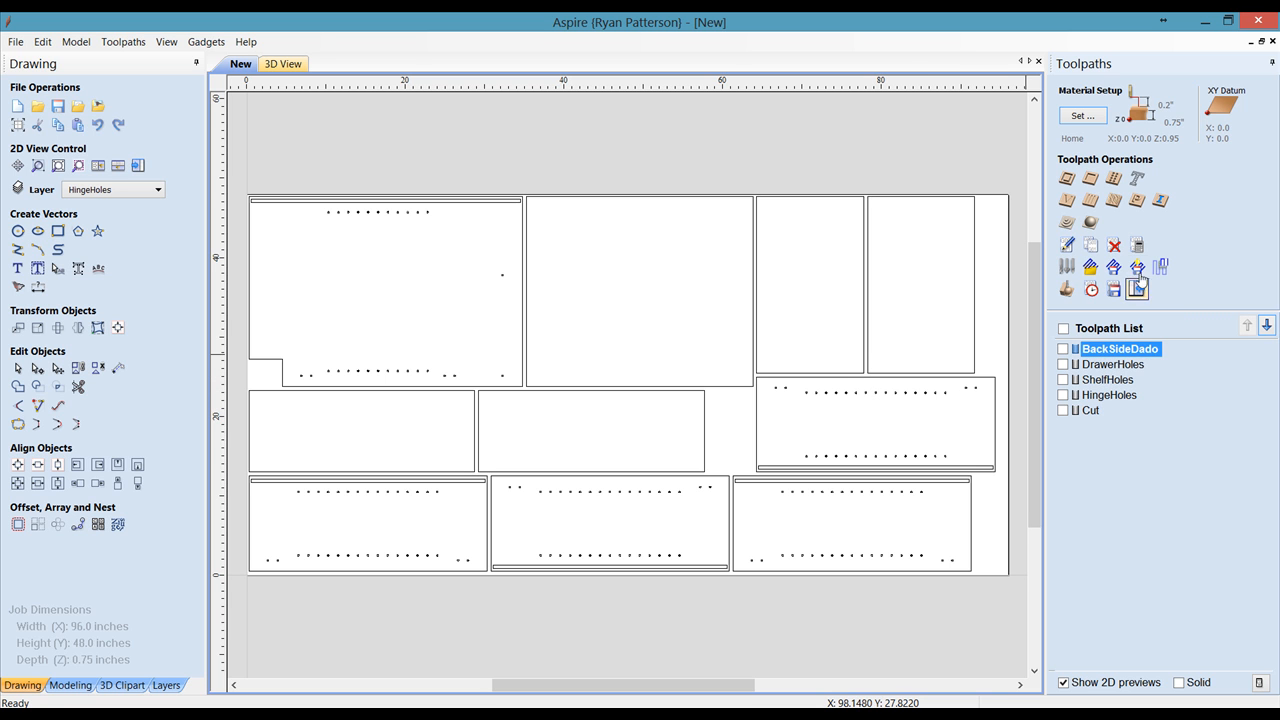
click(1137, 246)
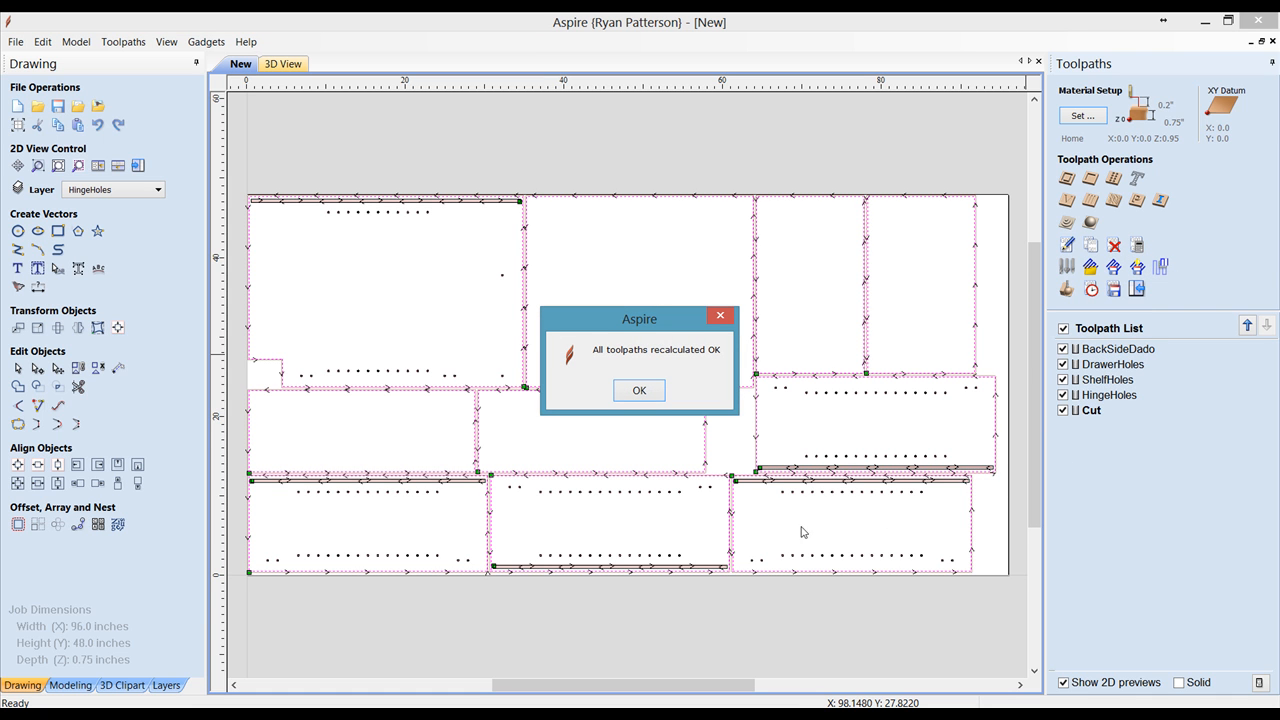
click(639, 391)
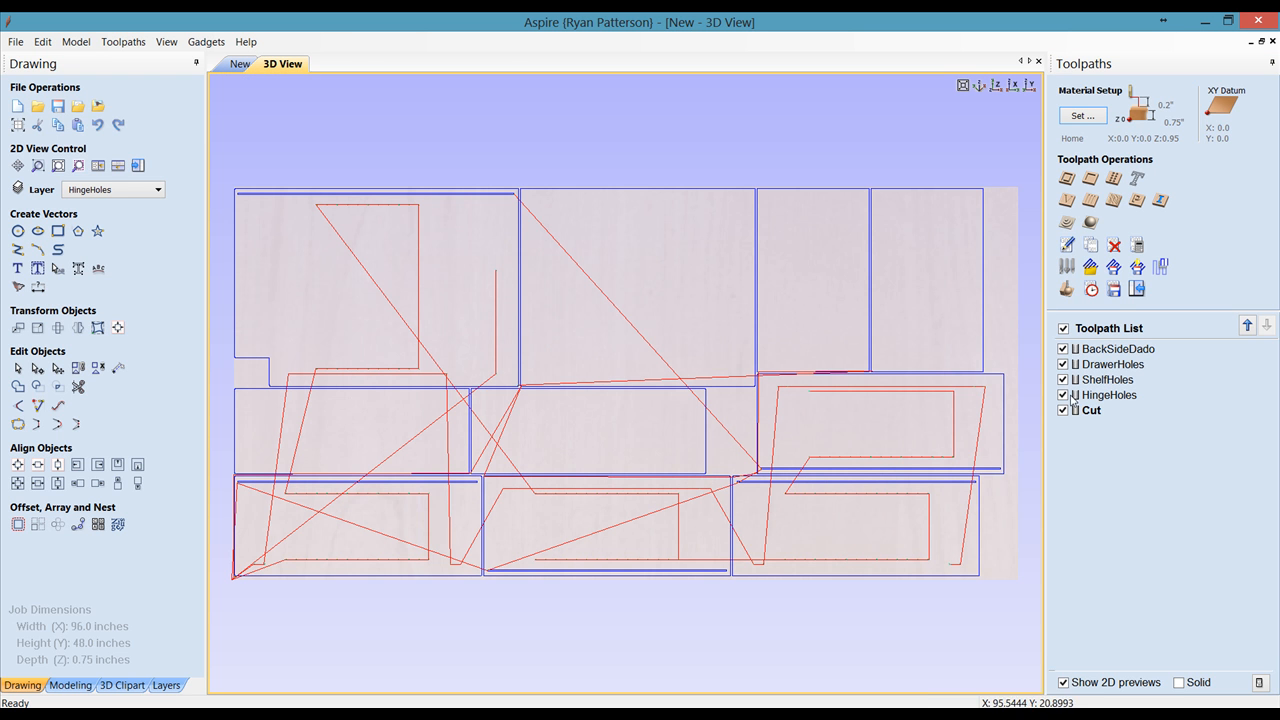
click(1066, 289)
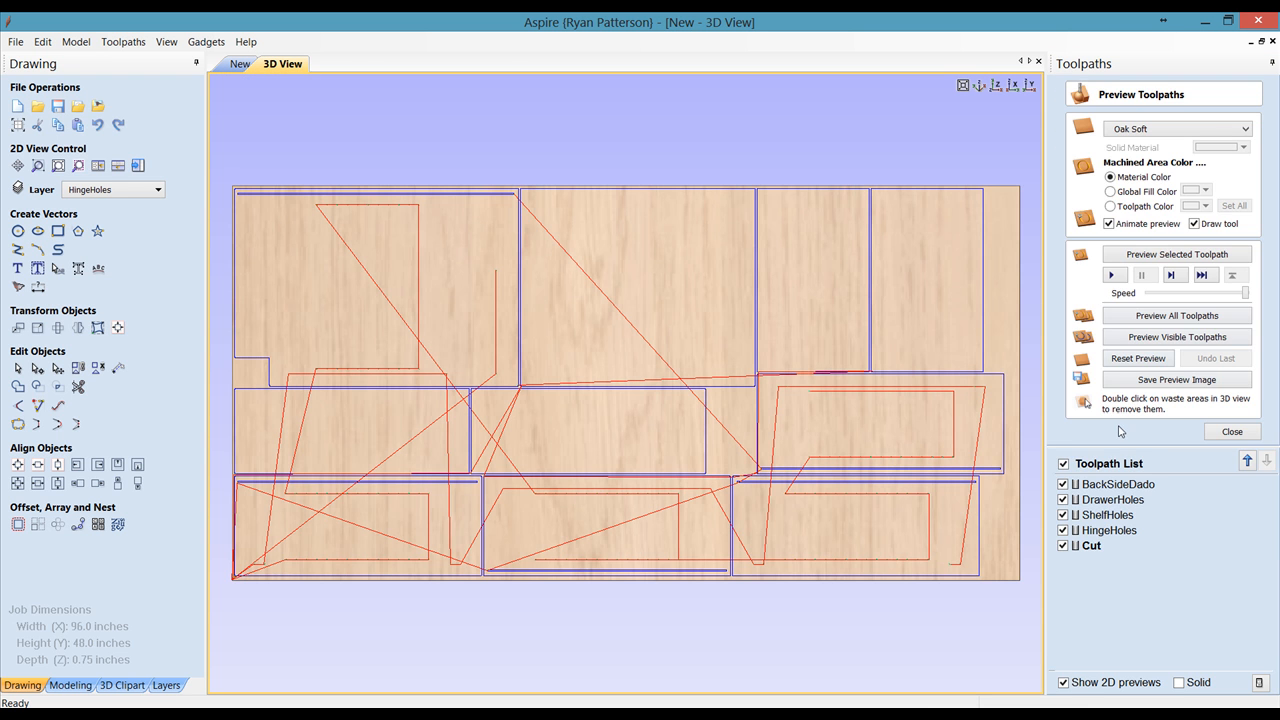
Return to the 2D view and replace the unsaved job with another blank 96 x 48 inch job, accepting its existing setup
click(242, 63)
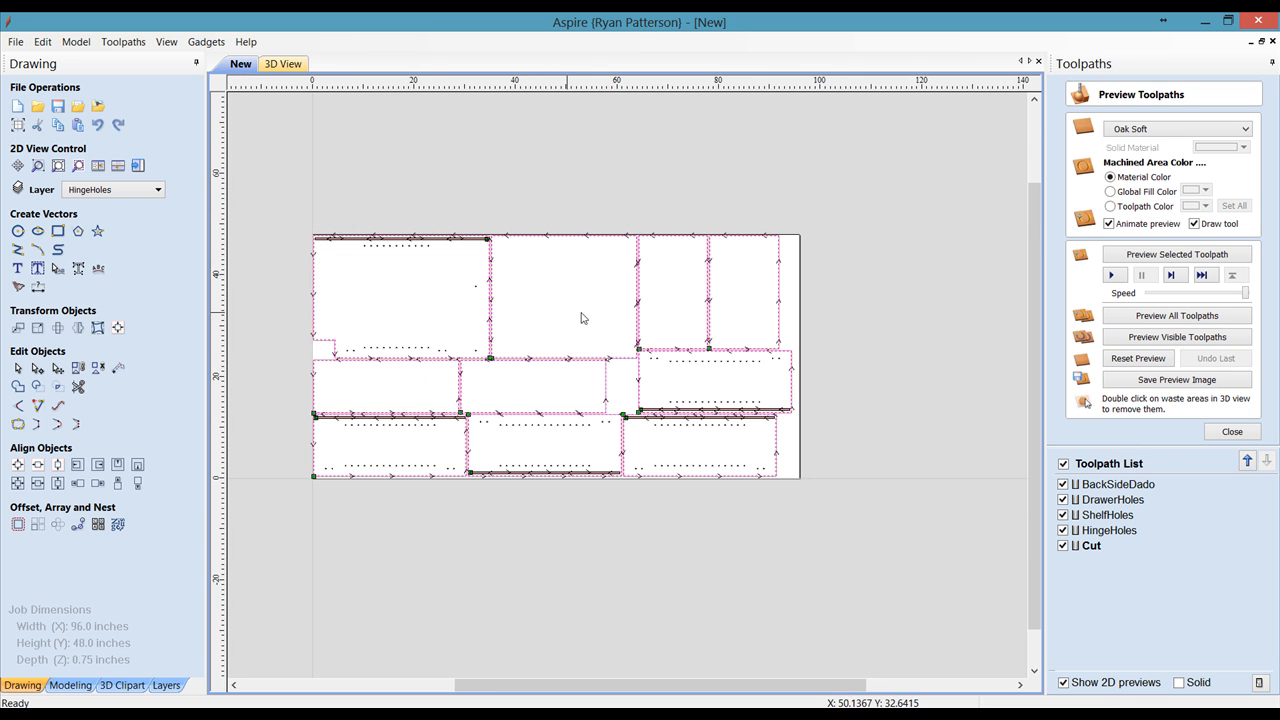
click(19, 107)
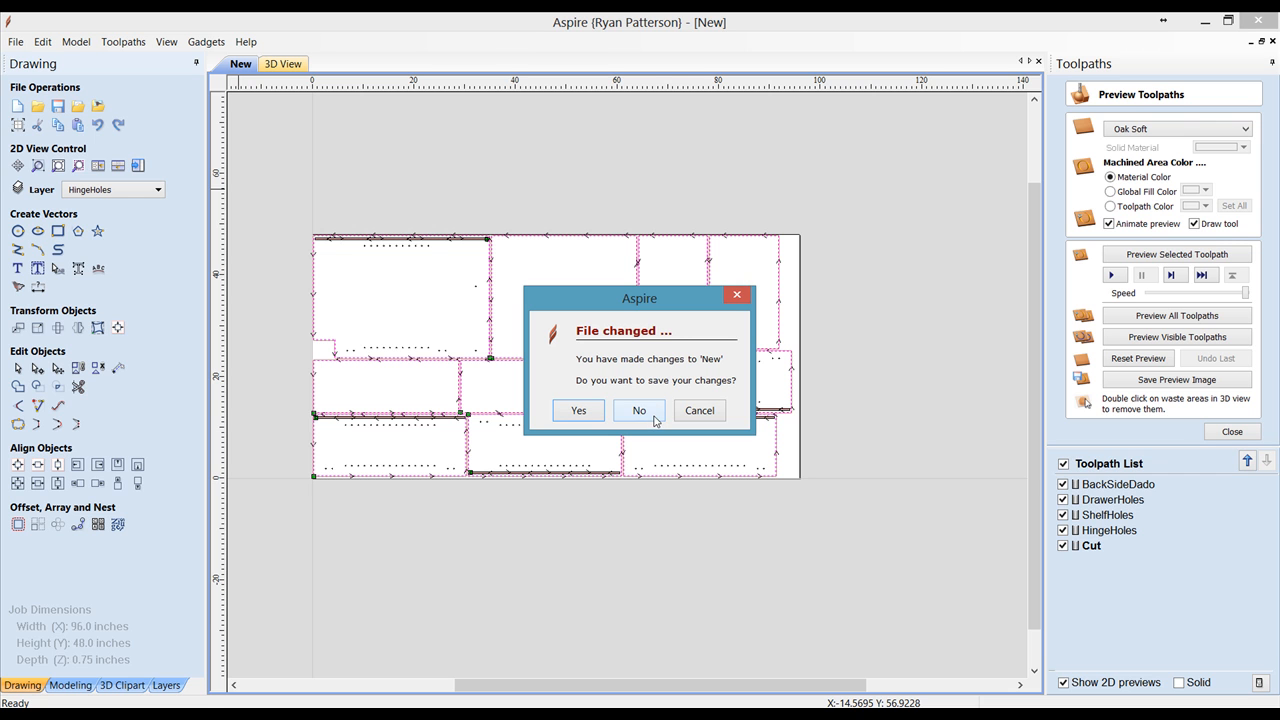
click(639, 411)
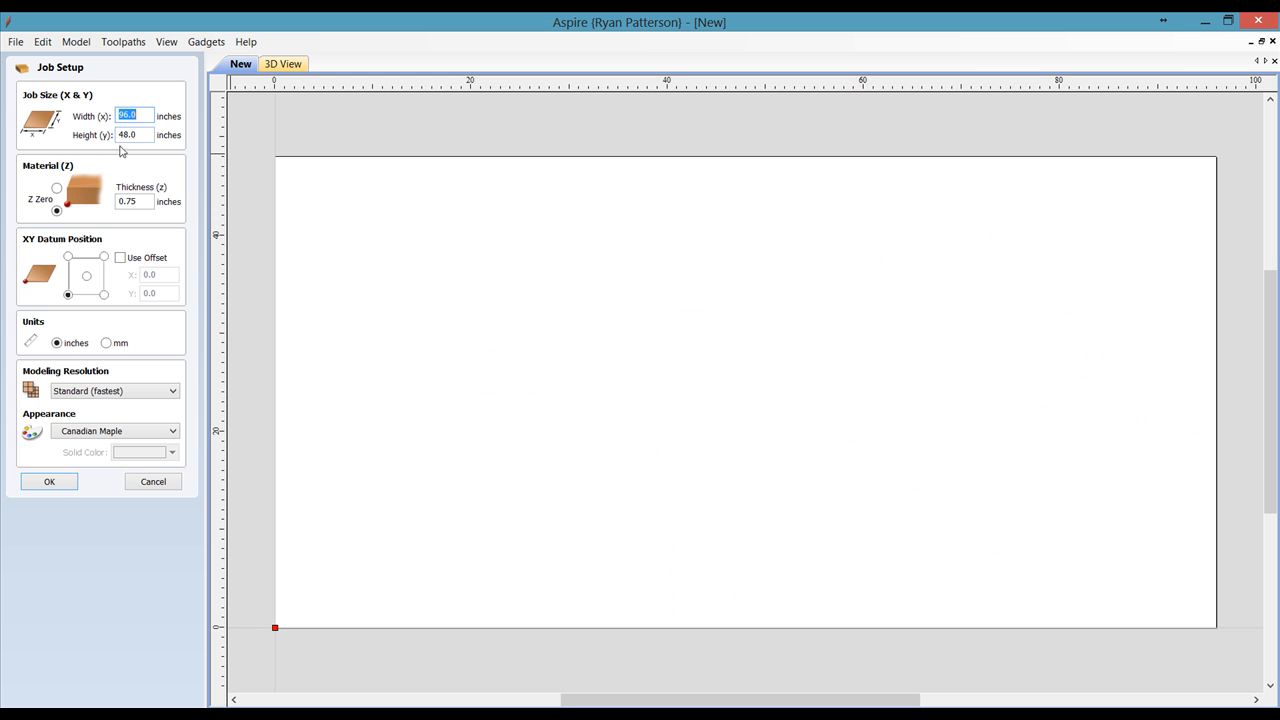
click(60, 481)
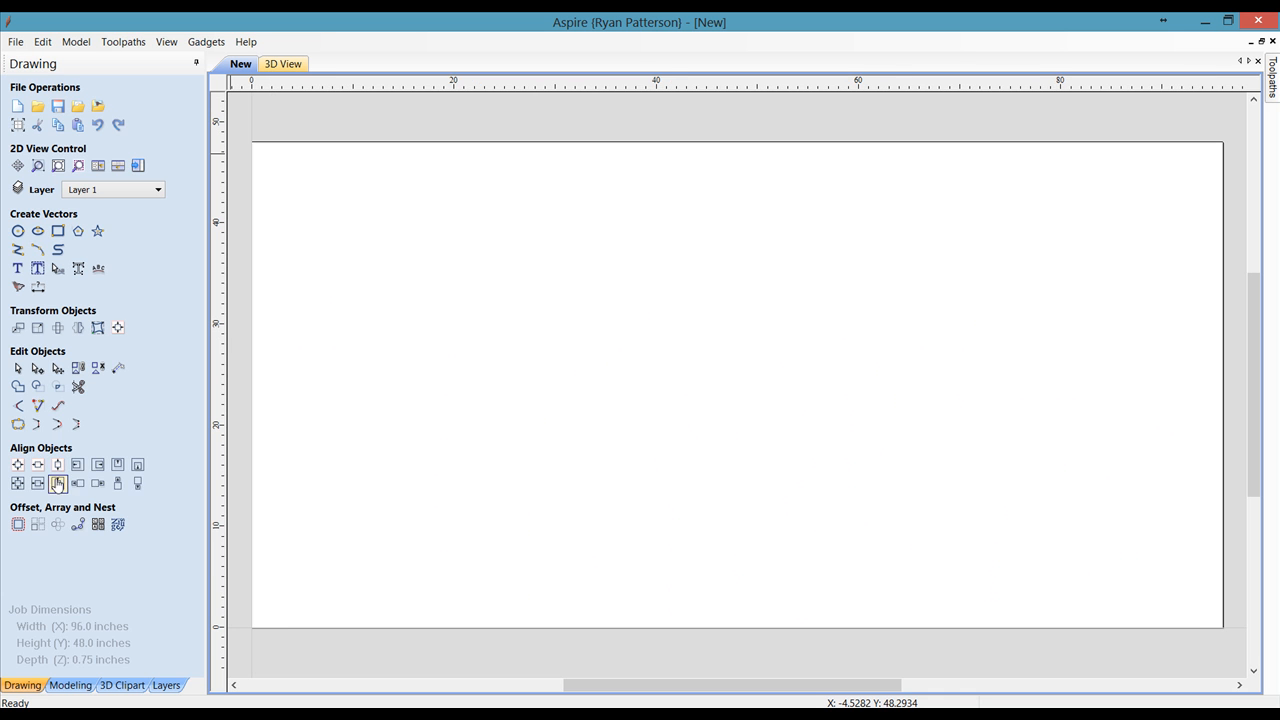
Switch to Cabinet Parts Pro and add three Base cabinets with width 15, height 34.5 and depth 24
key(alt+Tab)
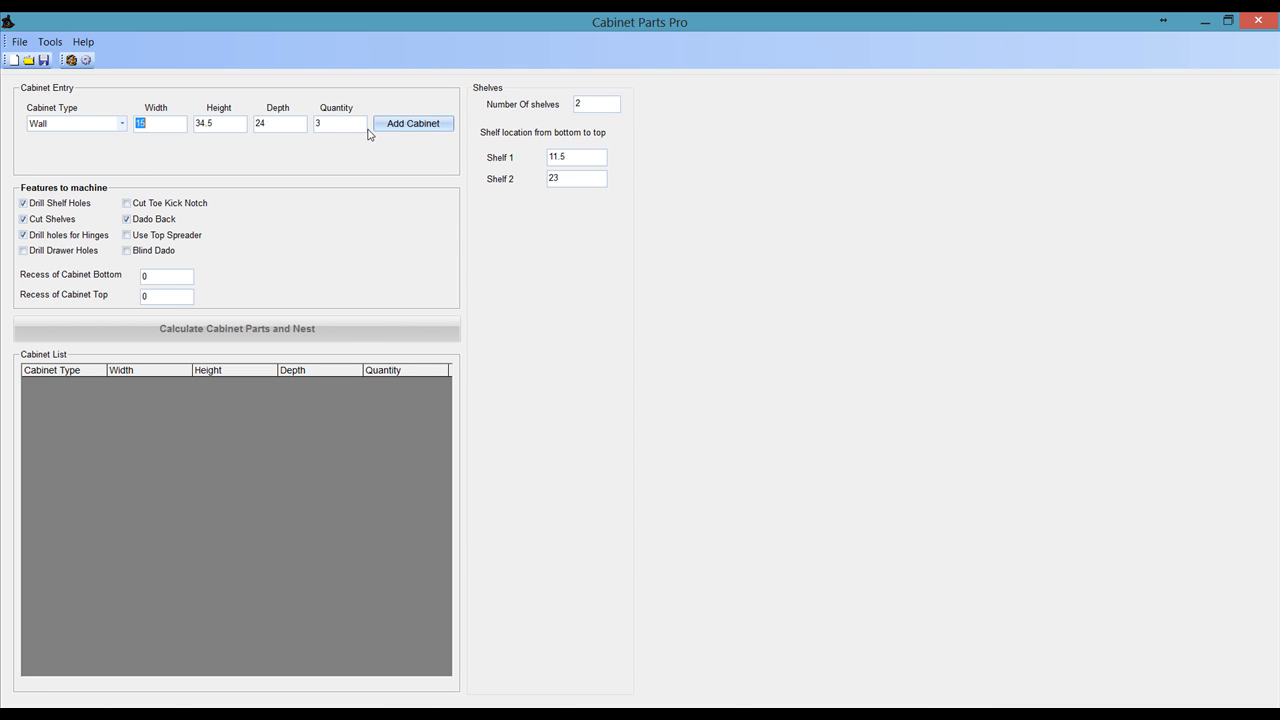
click(123, 124)
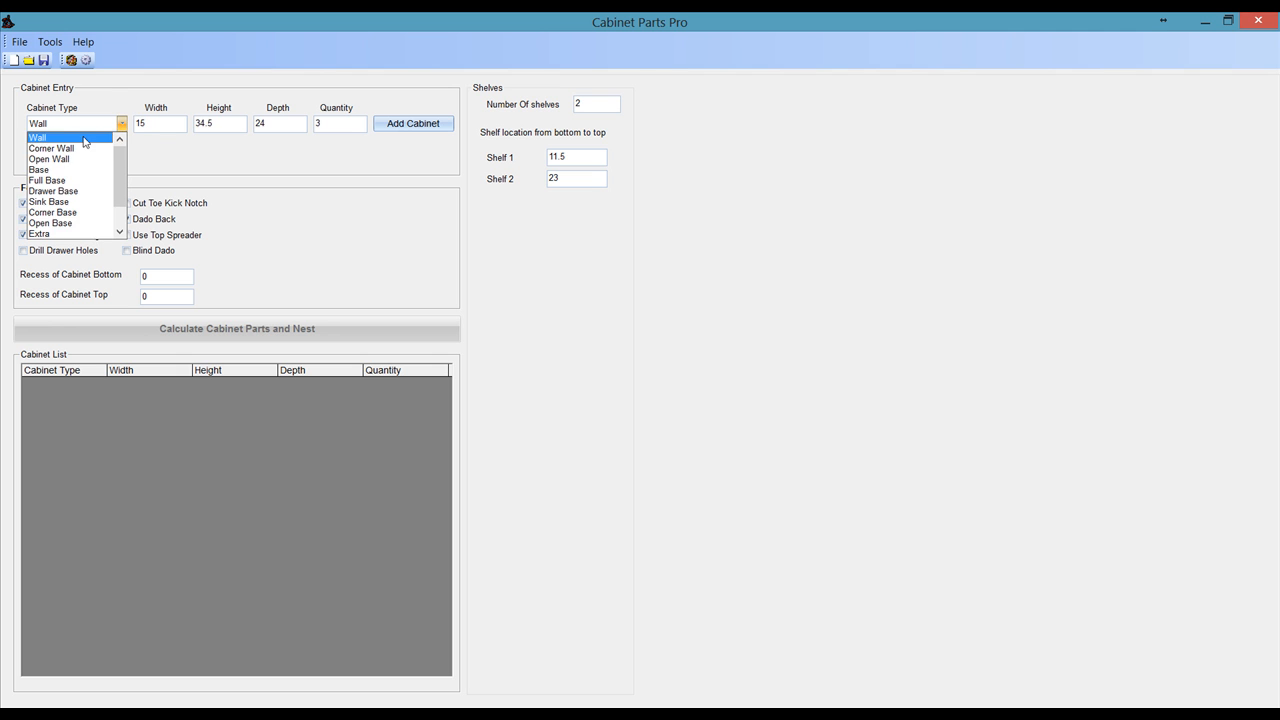
click(80, 171)
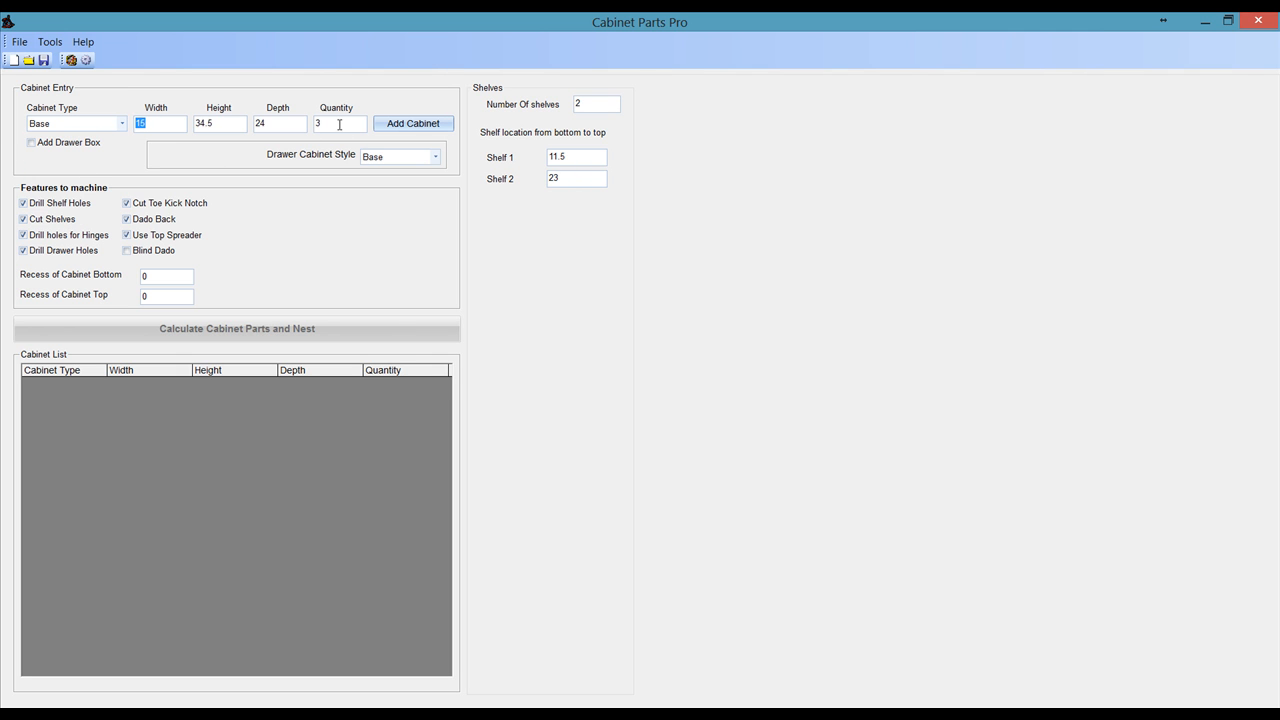
click(410, 128)
Add three Wall cabinets with width 15, height 30 and depth 12, and calculate and nest all cabinet parts
click(119, 124)
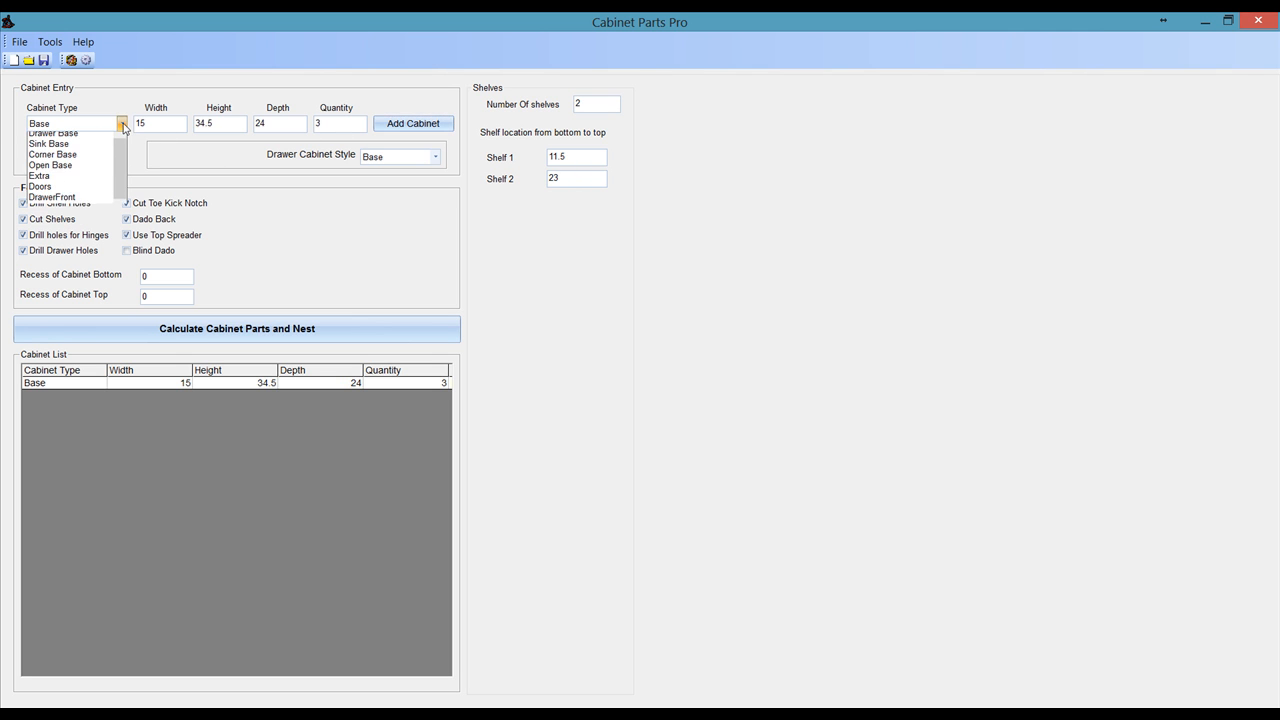
scroll(116, 173, up, 2)
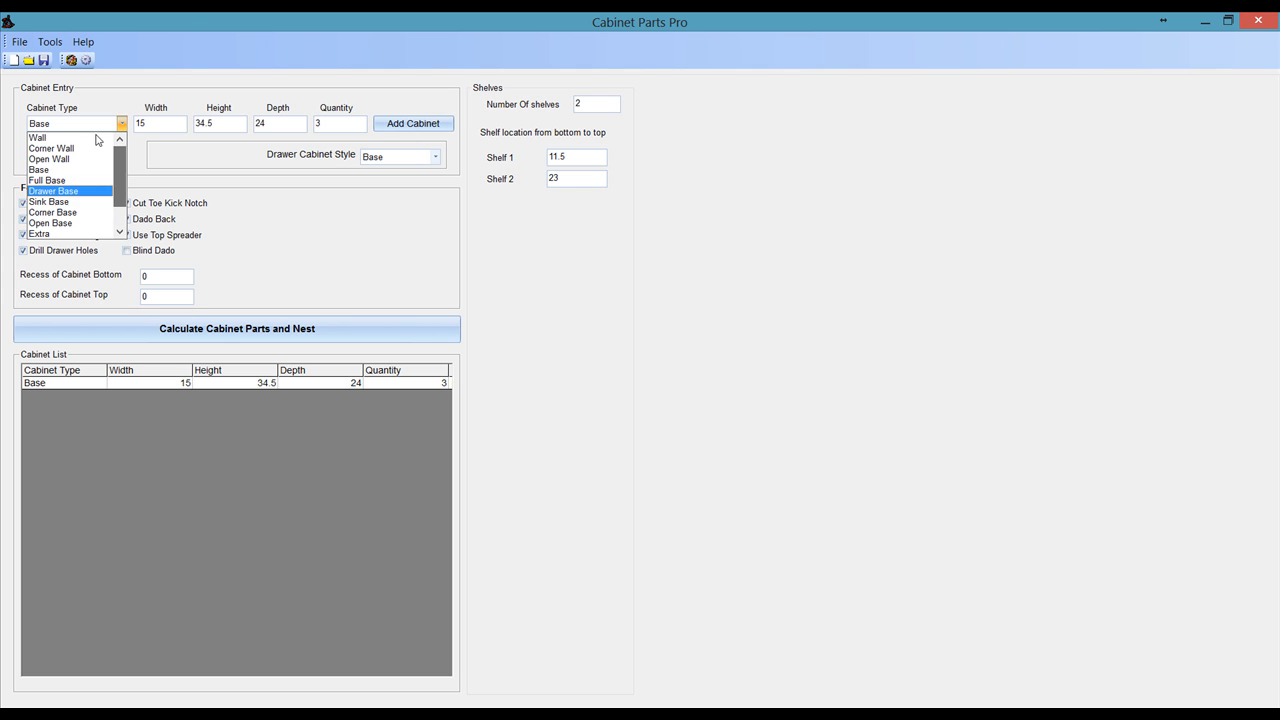
click(60, 135)
double_click(222, 128)
text(30)
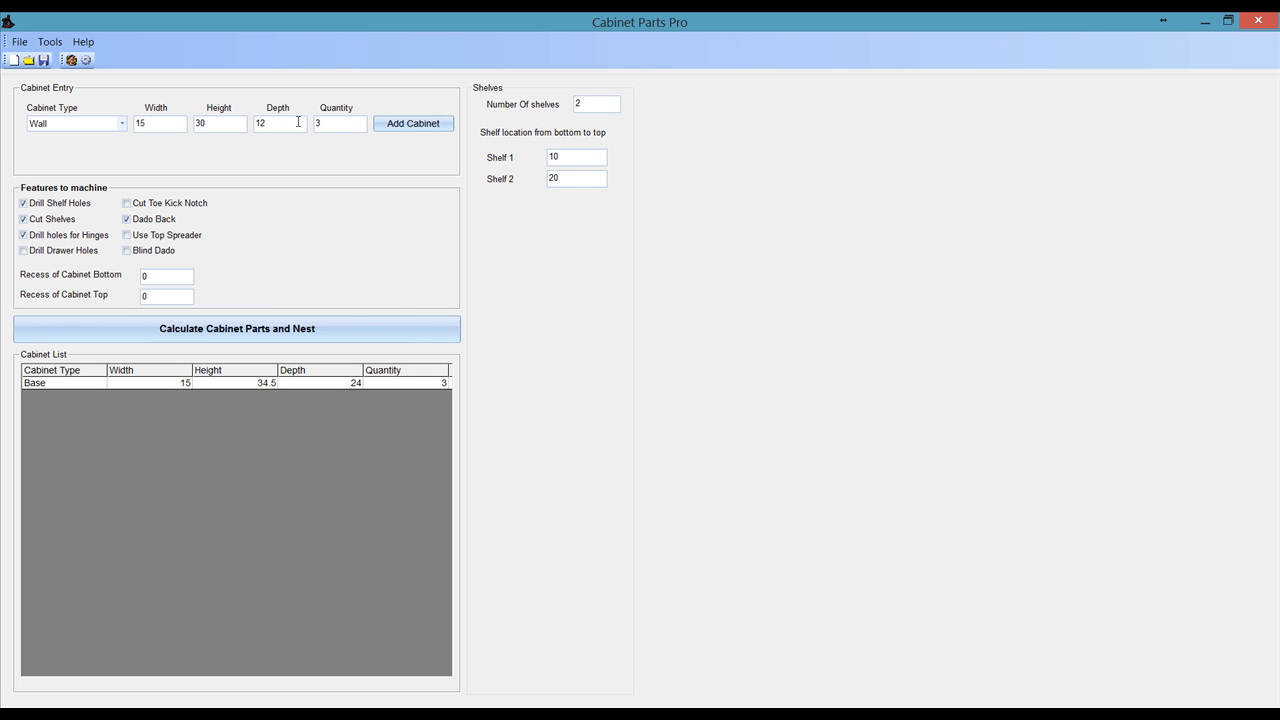
click(432, 124)
click(320, 333)
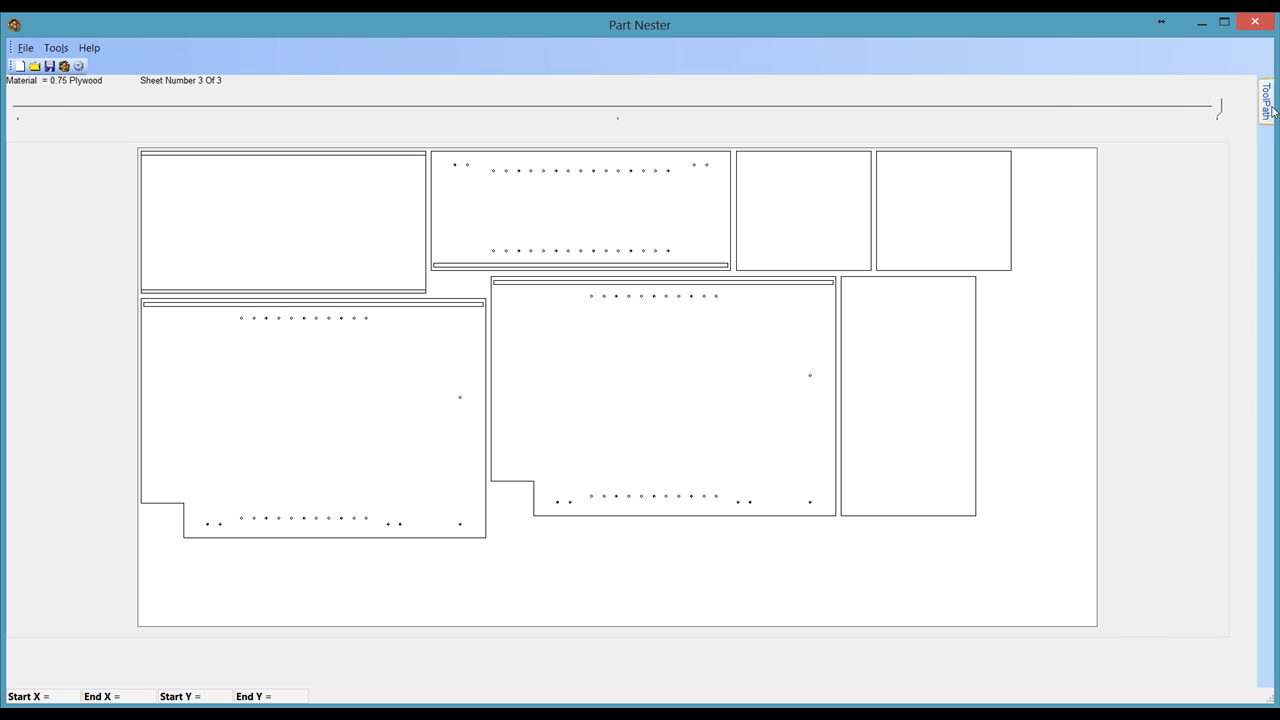
Enable the Open Gadget Dialog option in Part Nester's toolpath settings and close the settings
mouse_move(1266, 112)
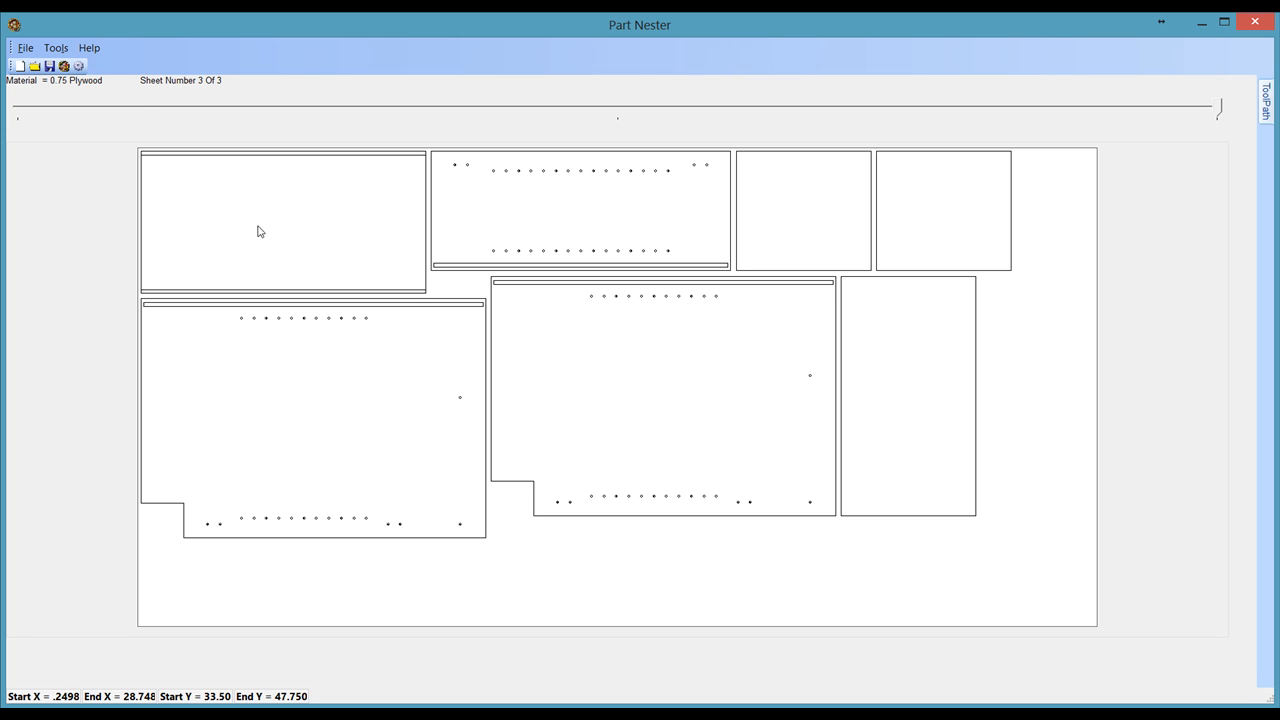
click(79, 66)
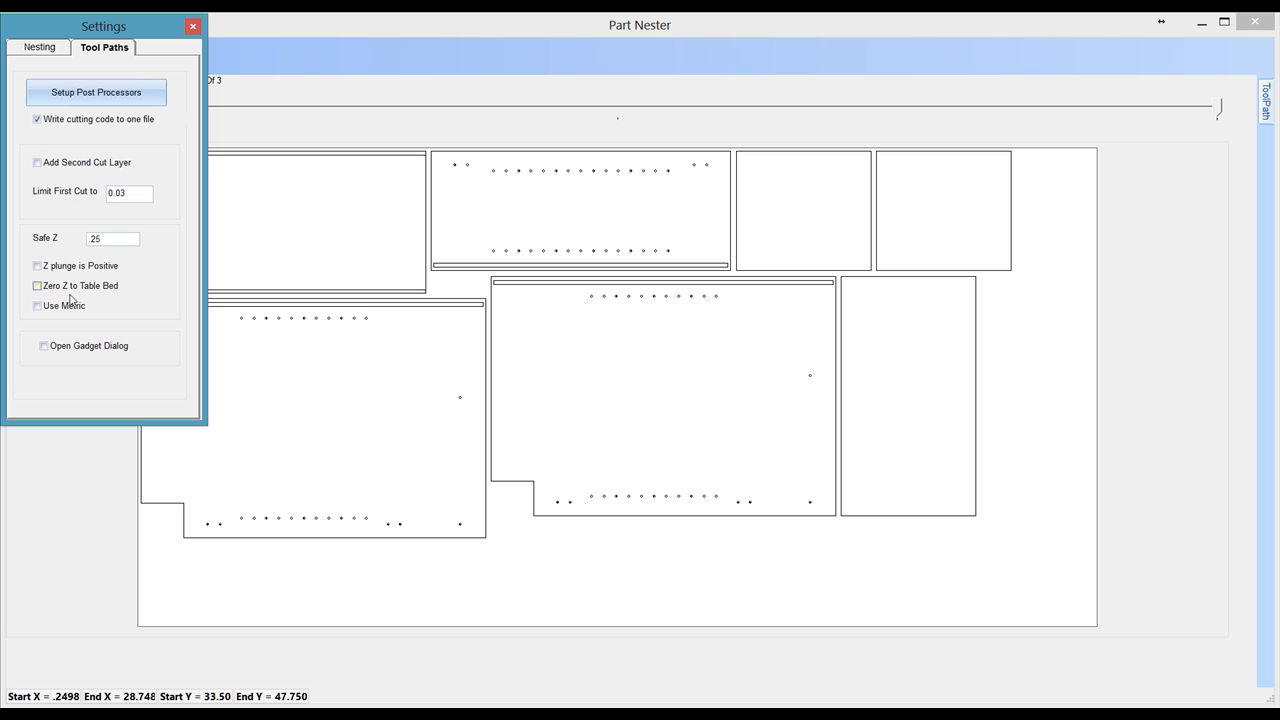
click(69, 347)
click(194, 27)
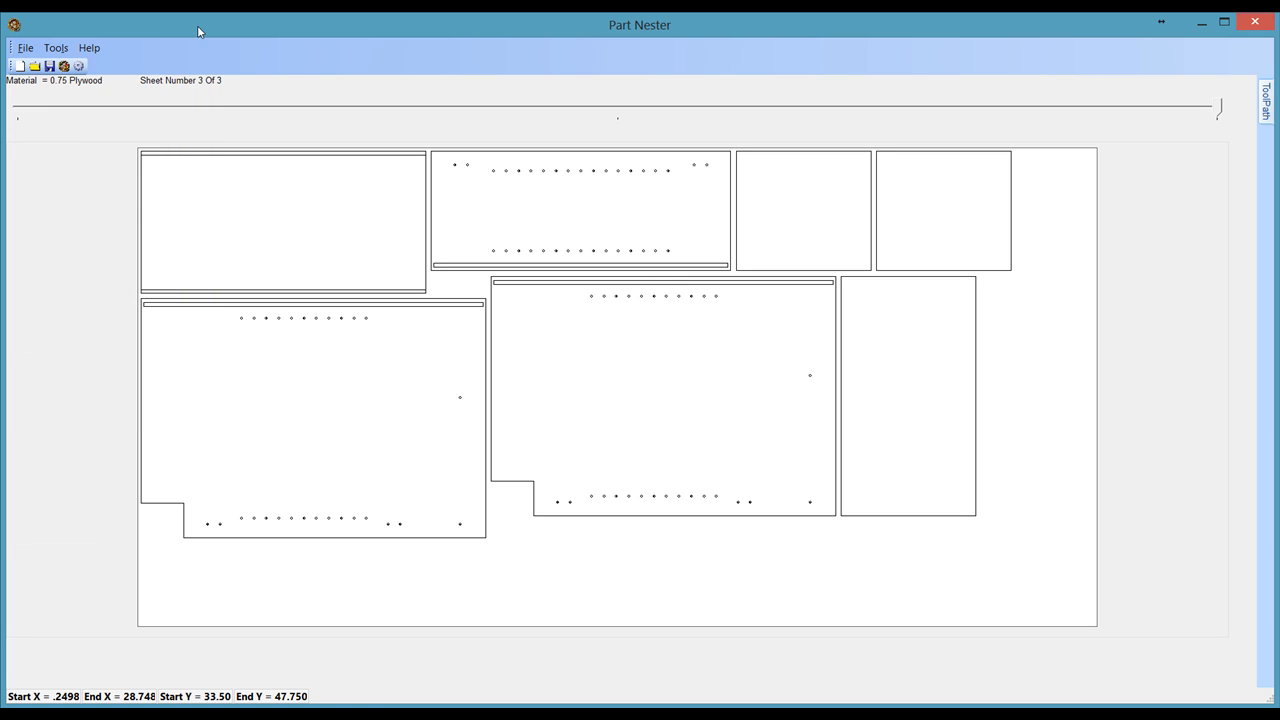
Copy the nested sheets for Vectric, switch to Aspire and paste them into the blank job
click(56, 48)
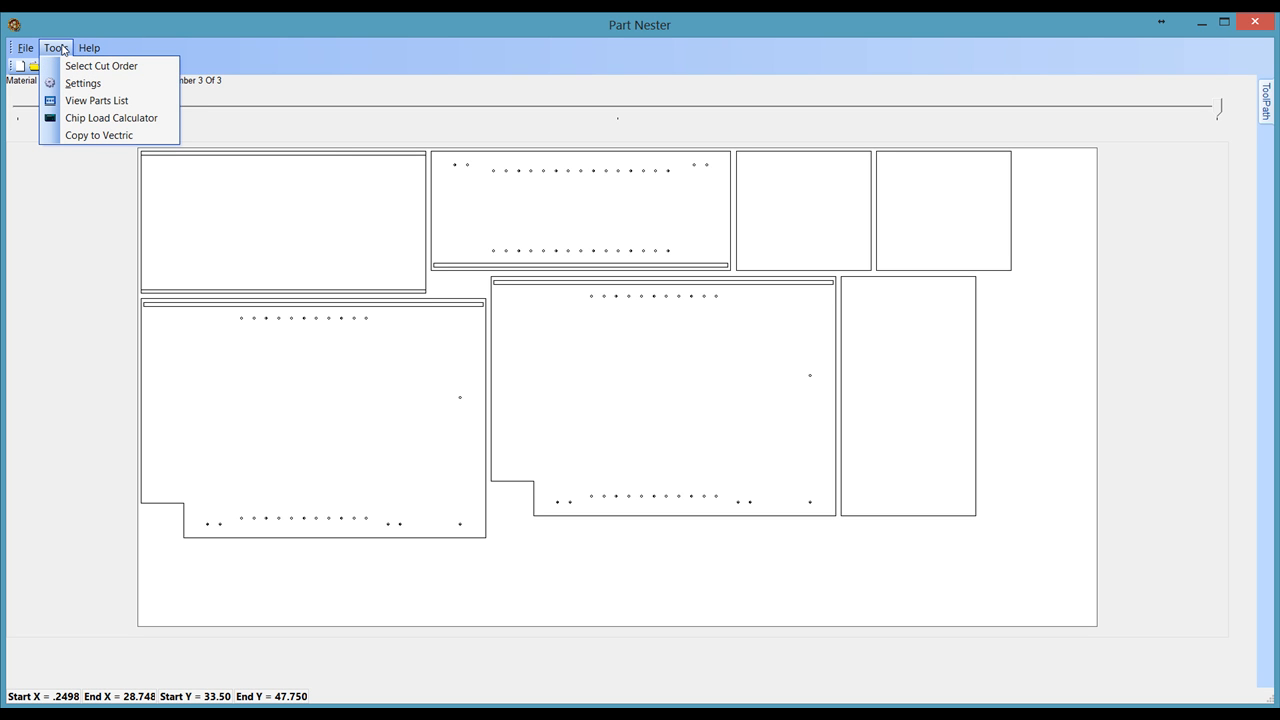
click(76, 136)
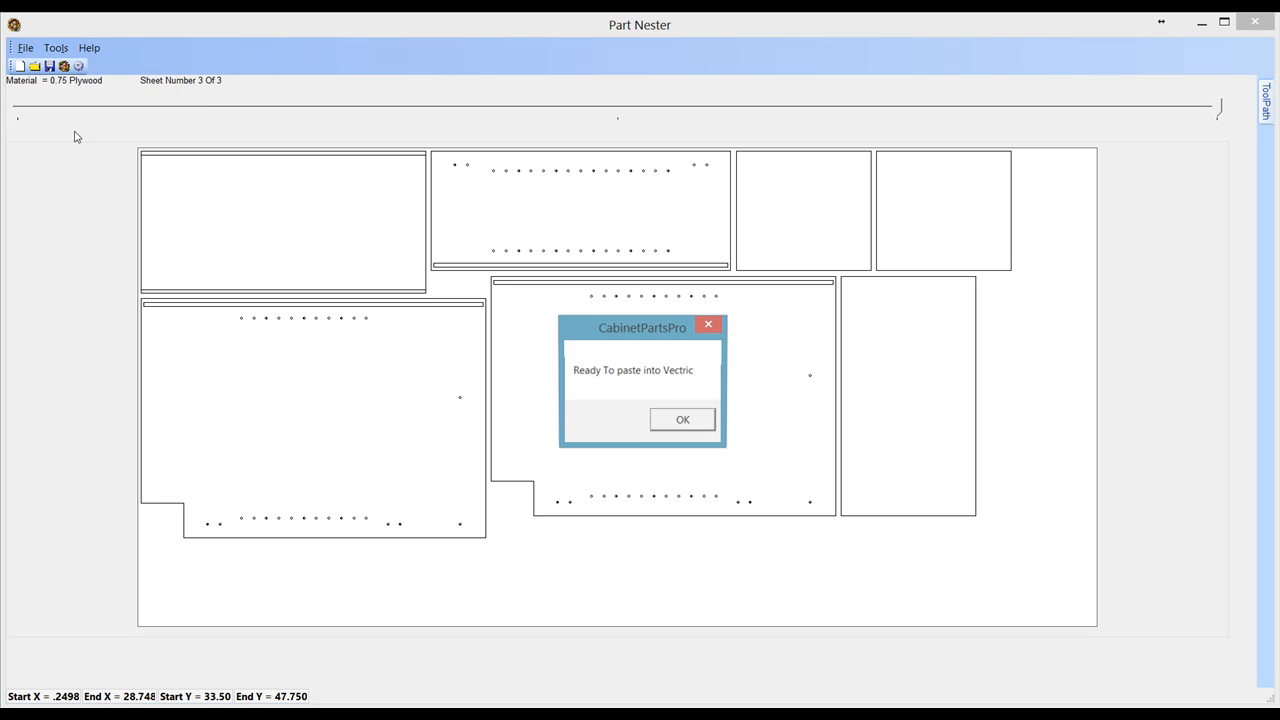
click(683, 420)
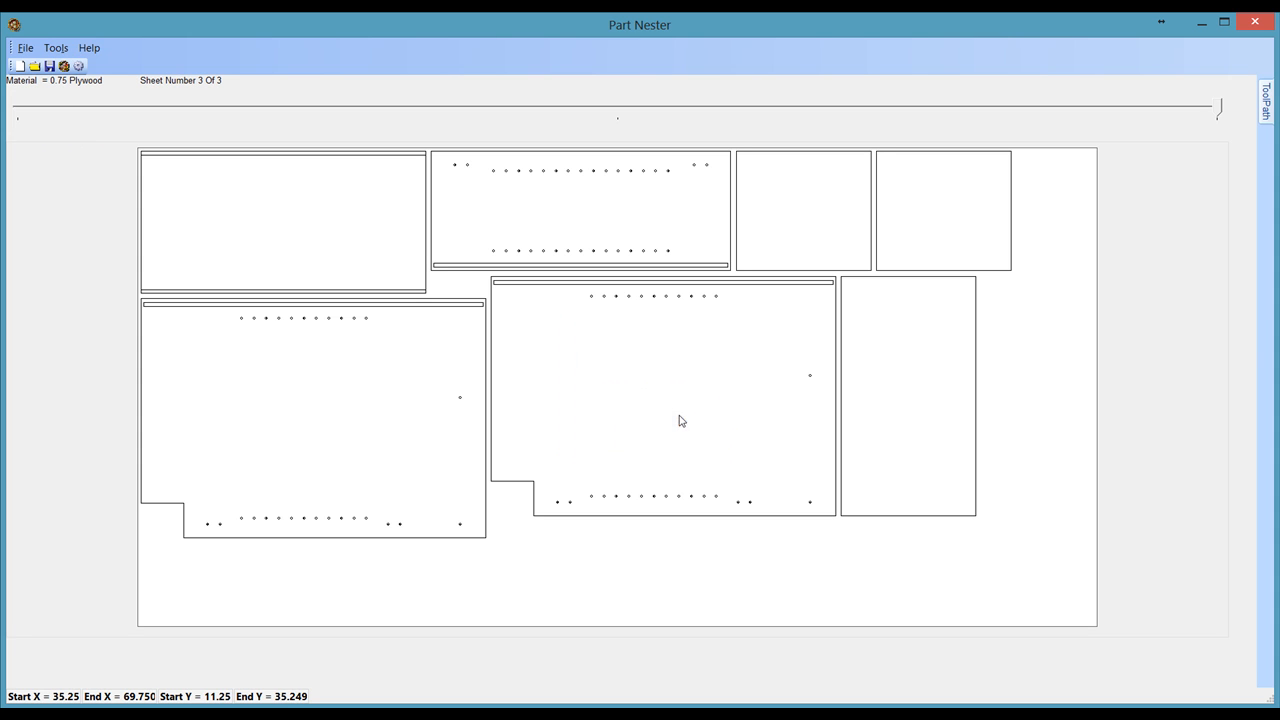
key(alt+Tab)
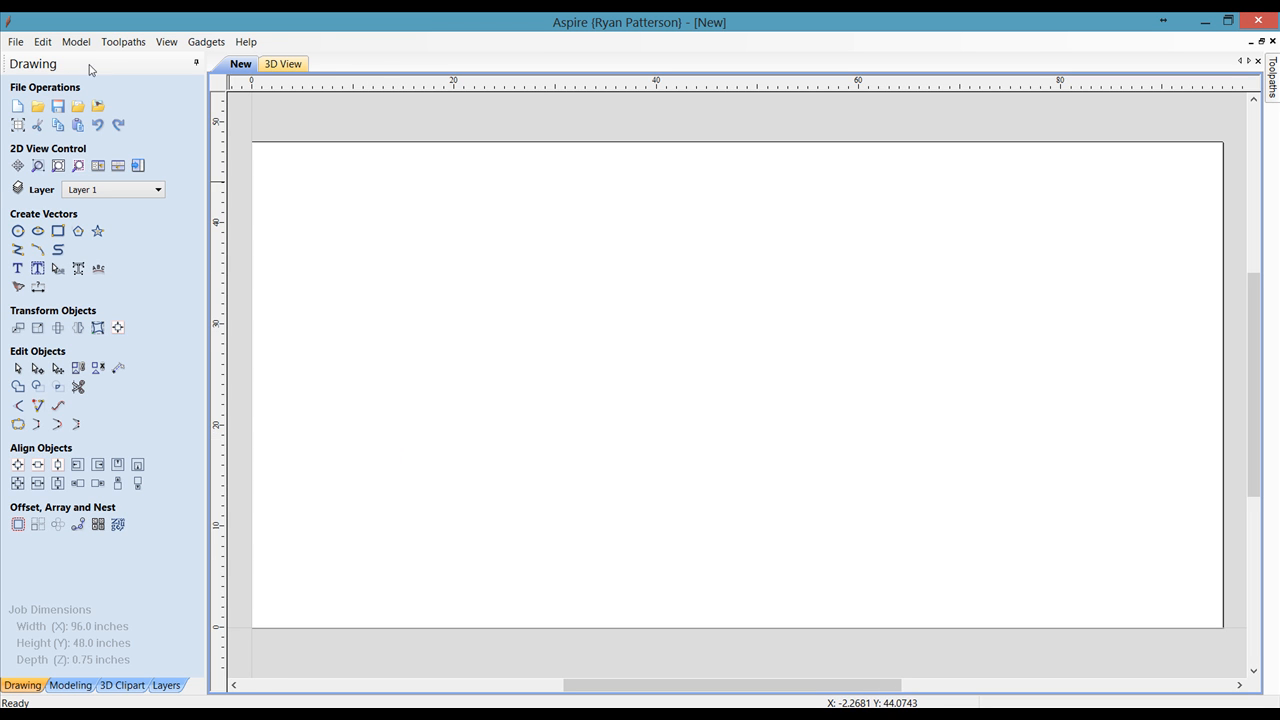
click(45, 44)
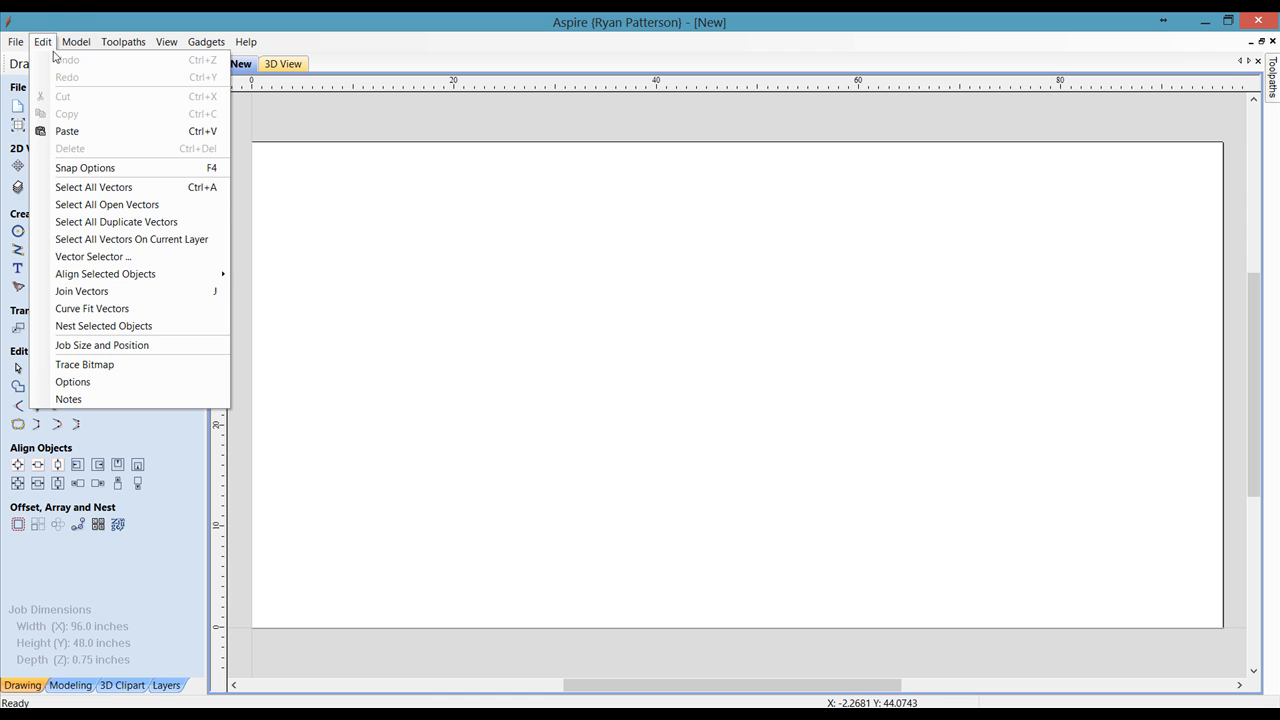
right_click(446, 305)
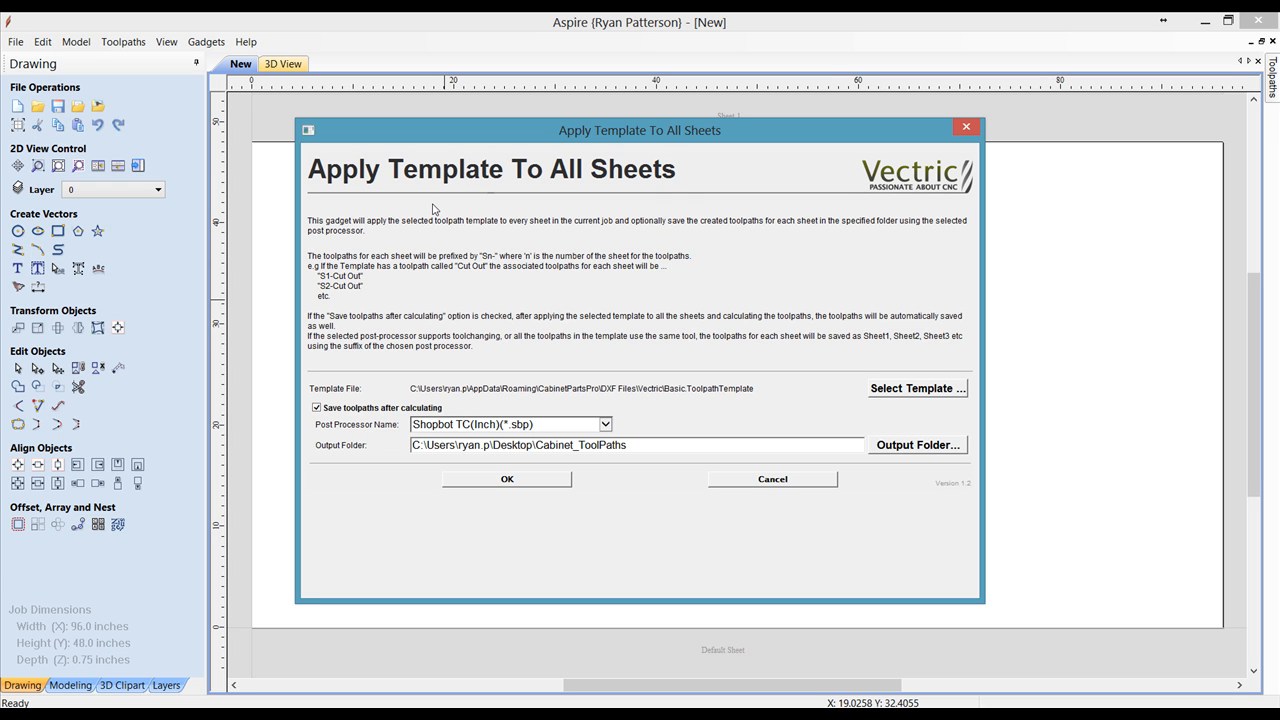
Choose Basic_Cabinet.ToolpathTemplate from the desktop's Cabinet_ToolPaths folder as the template for all sheets
click(886, 392)
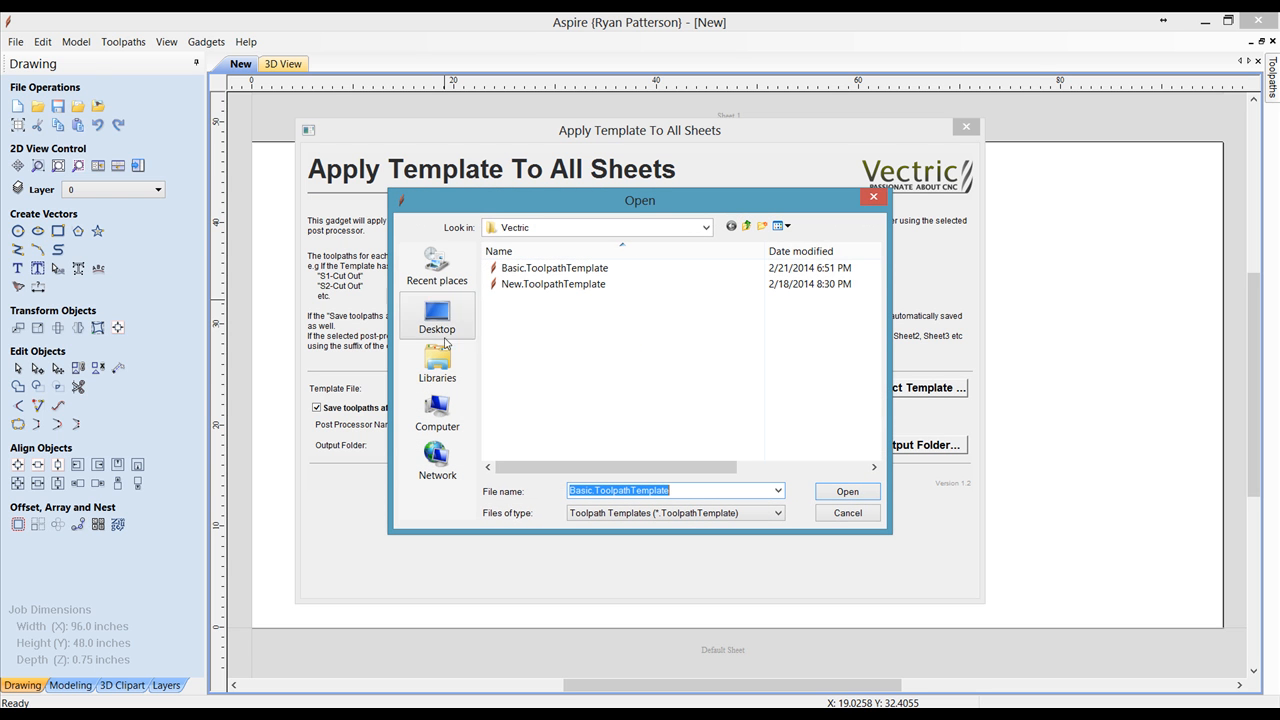
click(443, 332)
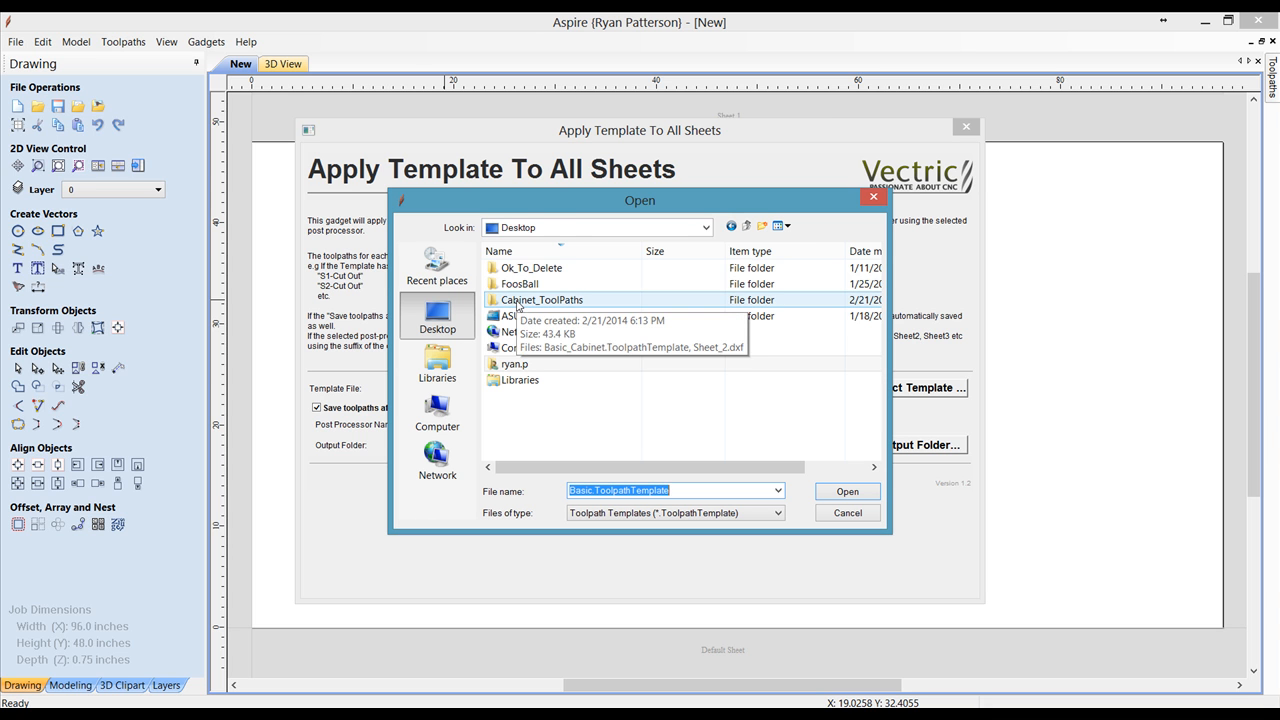
double_click(517, 302)
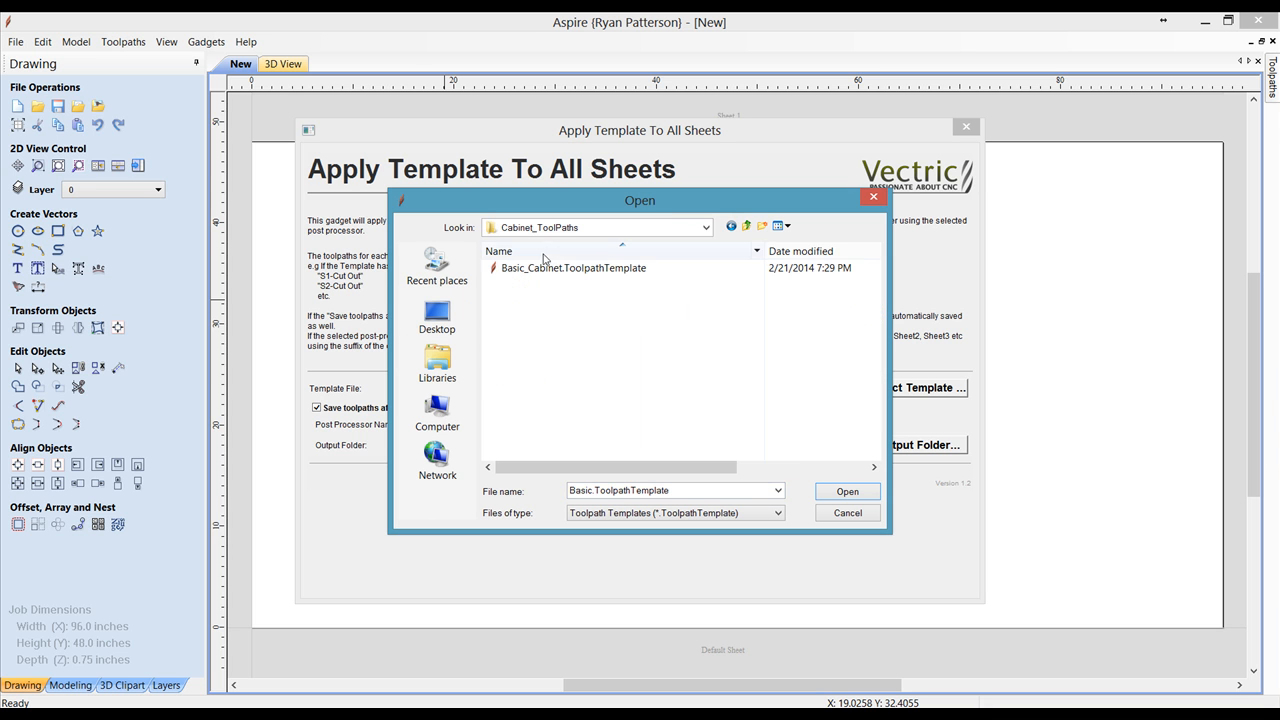
click(546, 272)
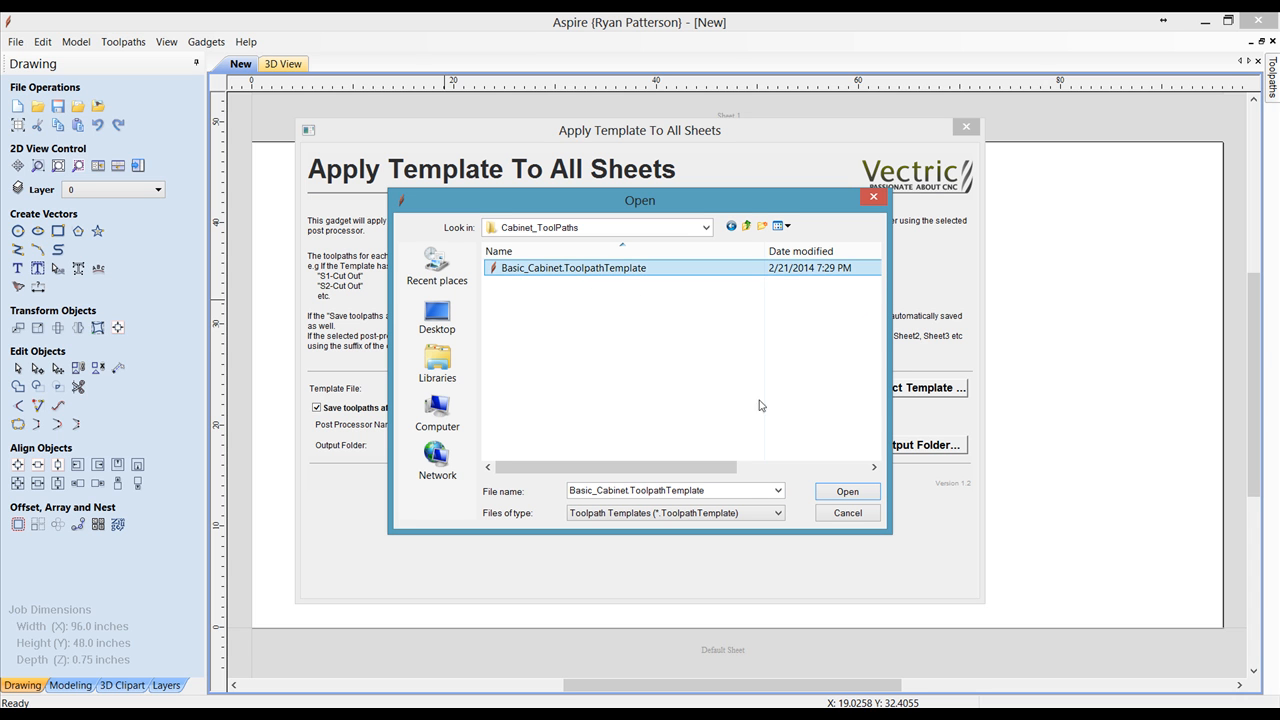
click(845, 491)
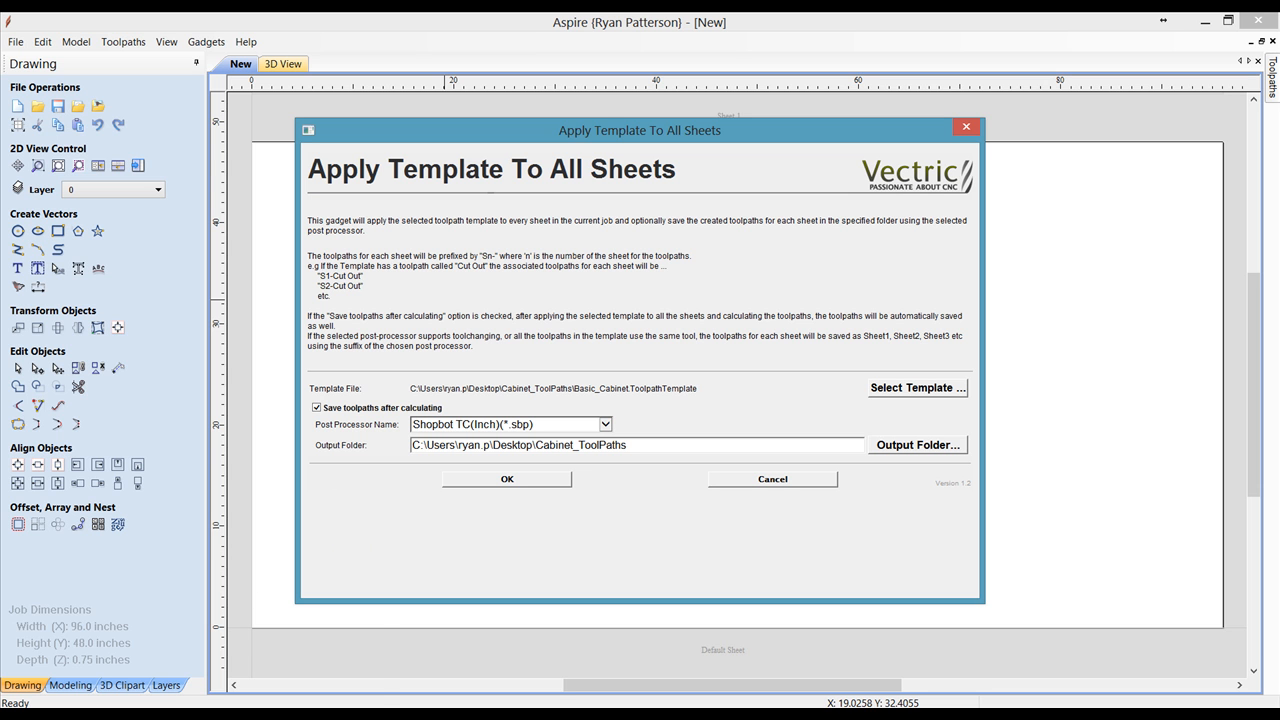
Check the Cabinet_ToolPaths folder in File Explorer, then return to Aspire and apply the template to all sheets with toolpath saving on
mouse_move(117, 705)
click(110, 665)
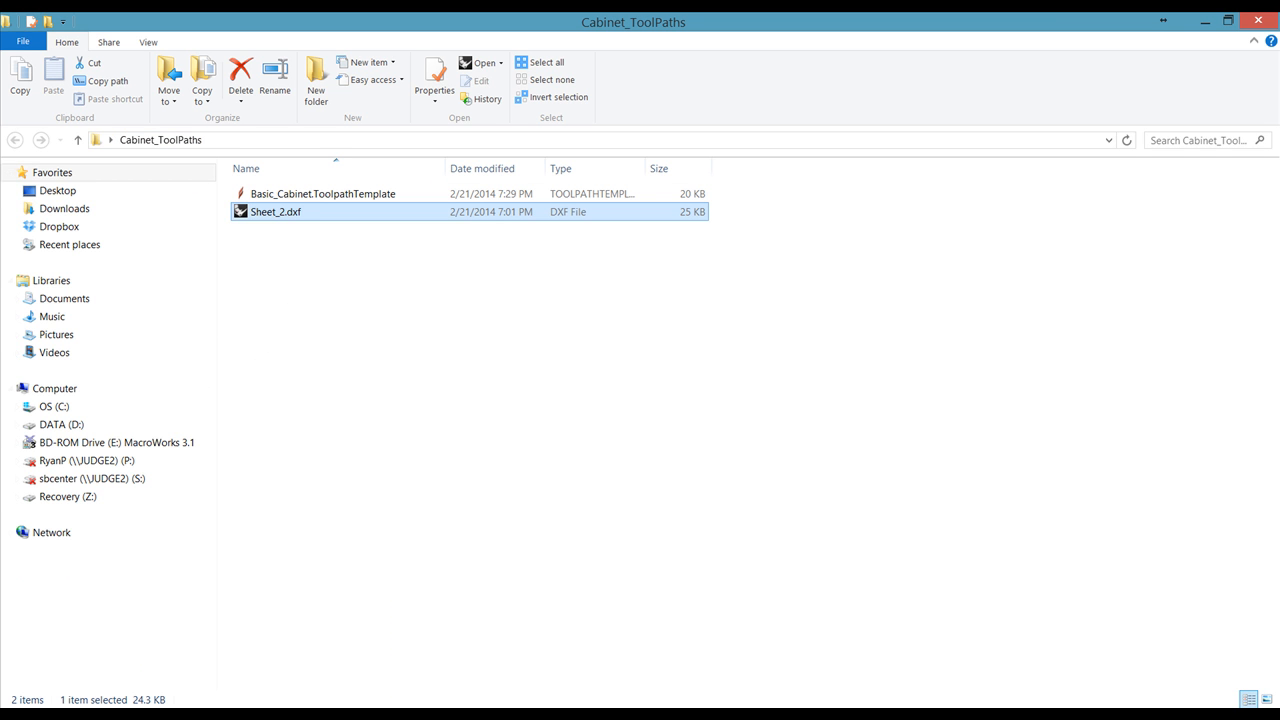
click(234, 705)
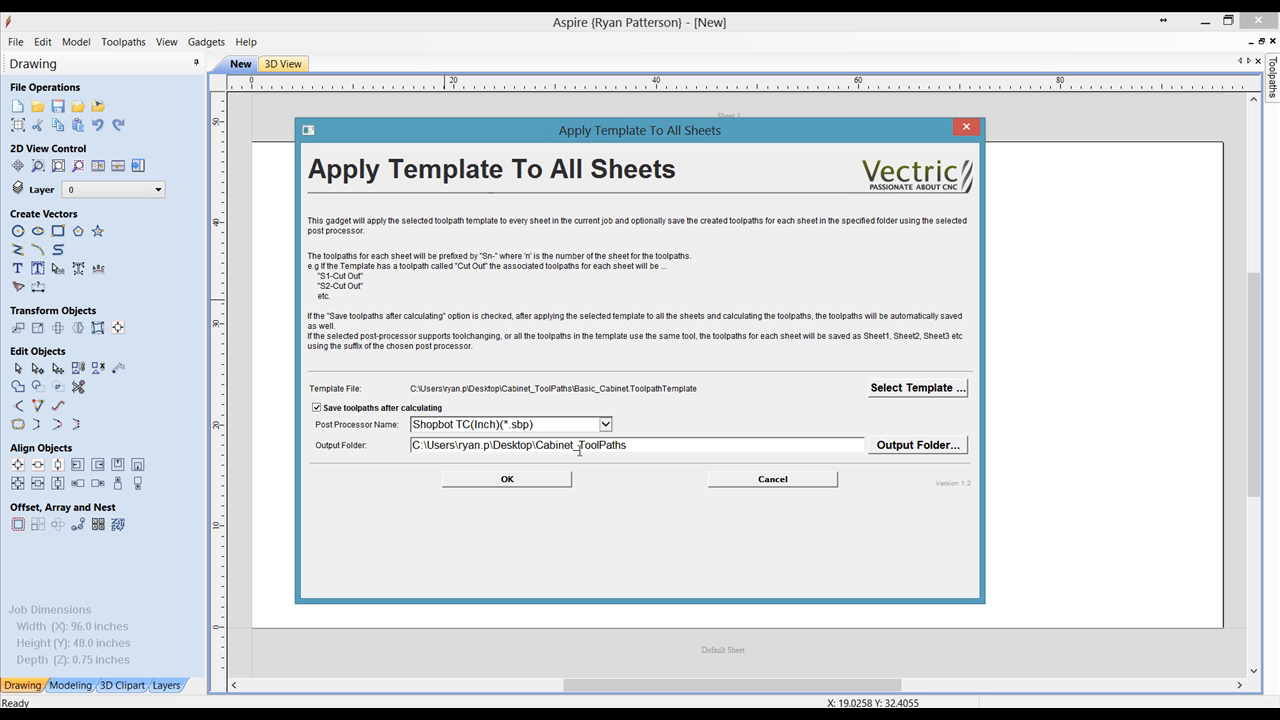
click(552, 480)
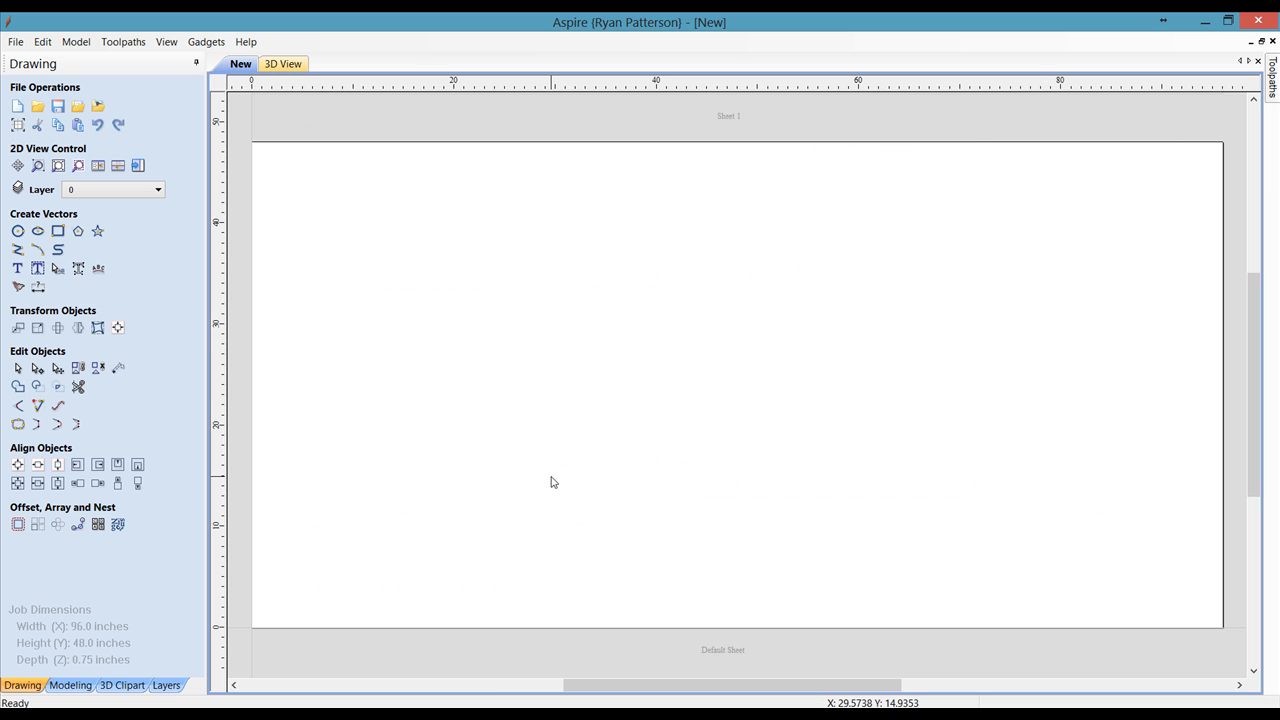
Make Sheet 1 the active sheet and inspect its calculated toolpaths up close
scroll(574, 468, down, 5)
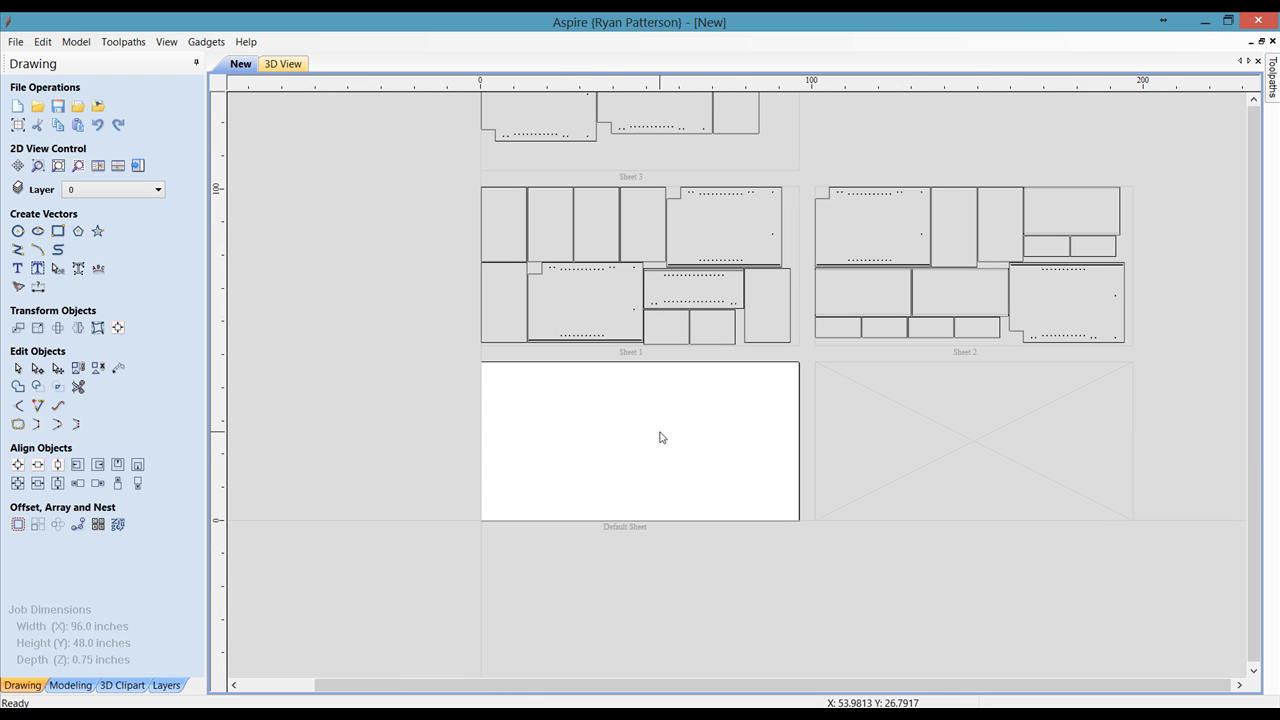
mouse_move(660, 437)
middle_down()
mouse_move(574, 500)
mouse_move(548, 540)
middle_up()
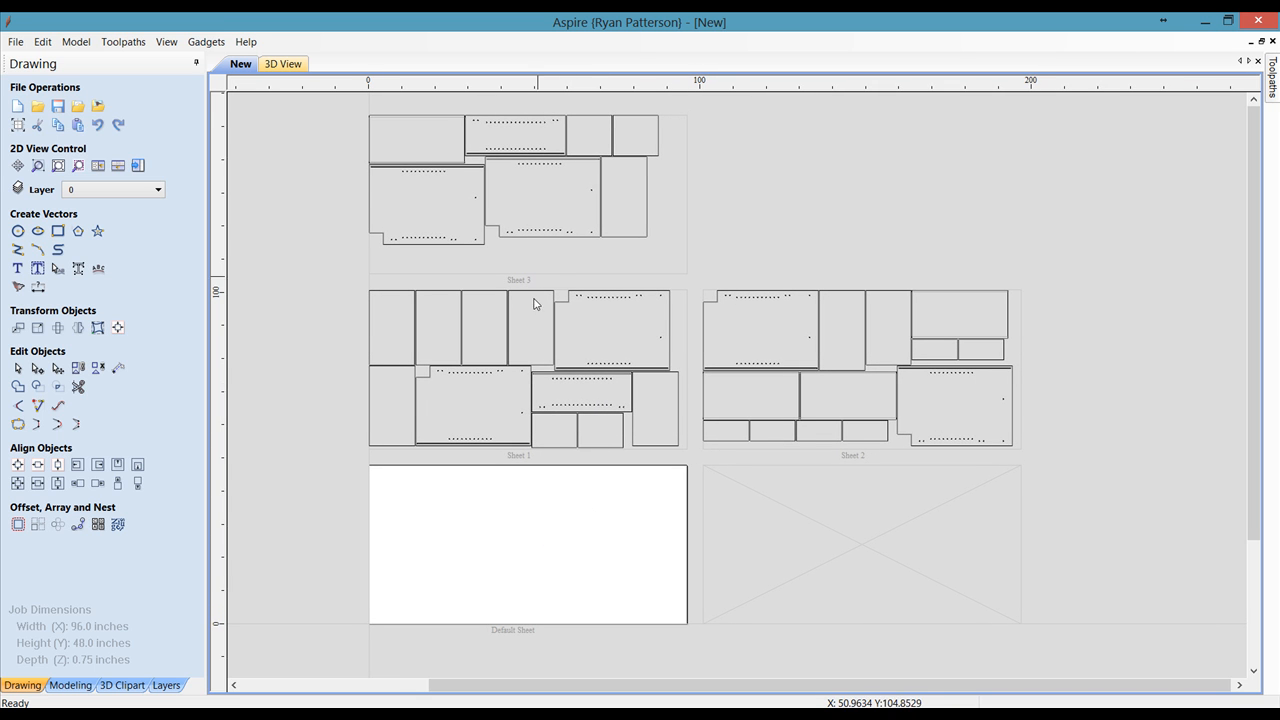
click(507, 401)
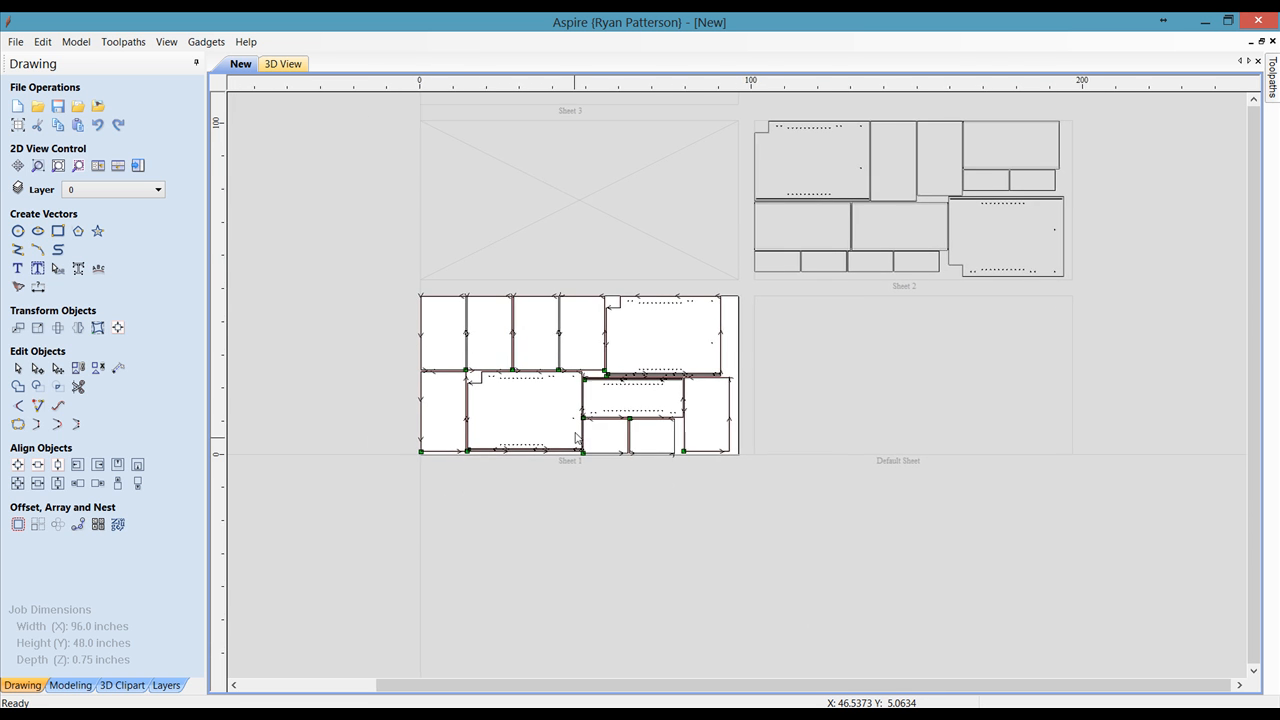
scroll(577, 437, up, 8)
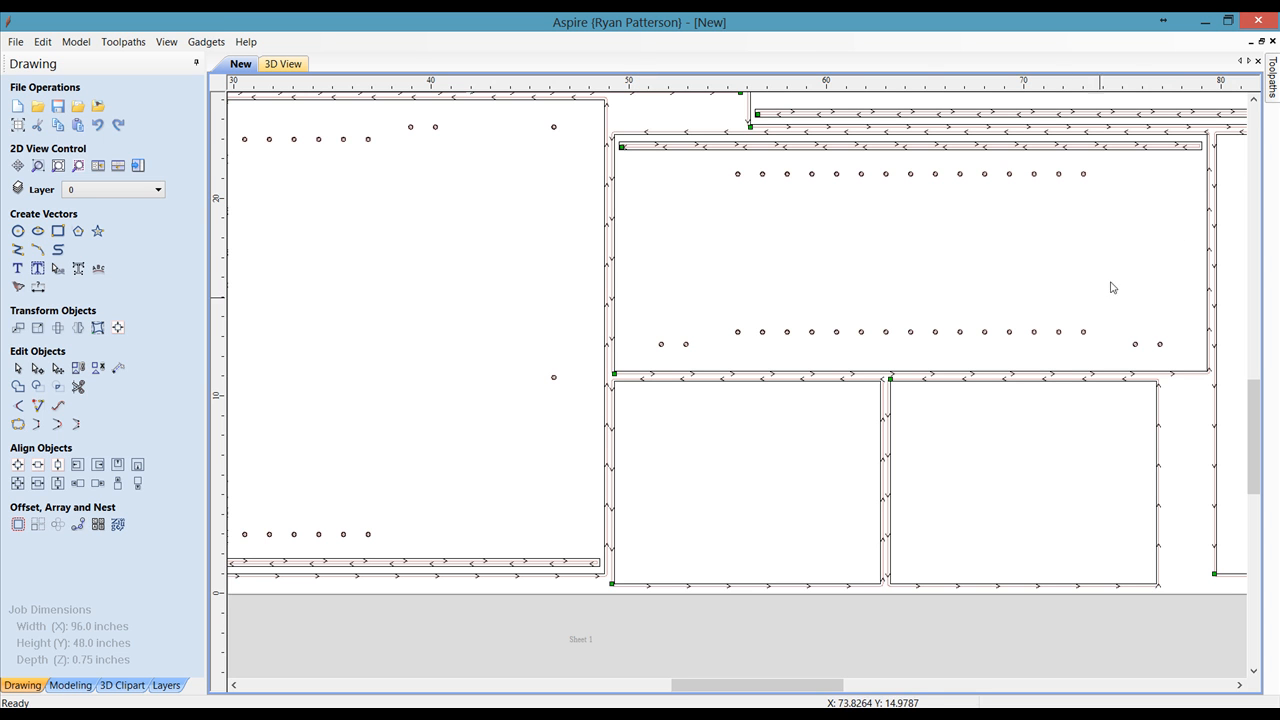
Keep the toolpath list permanently displayed, review its entries for each sheet, and show the drawing's layer list
click(1273, 95)
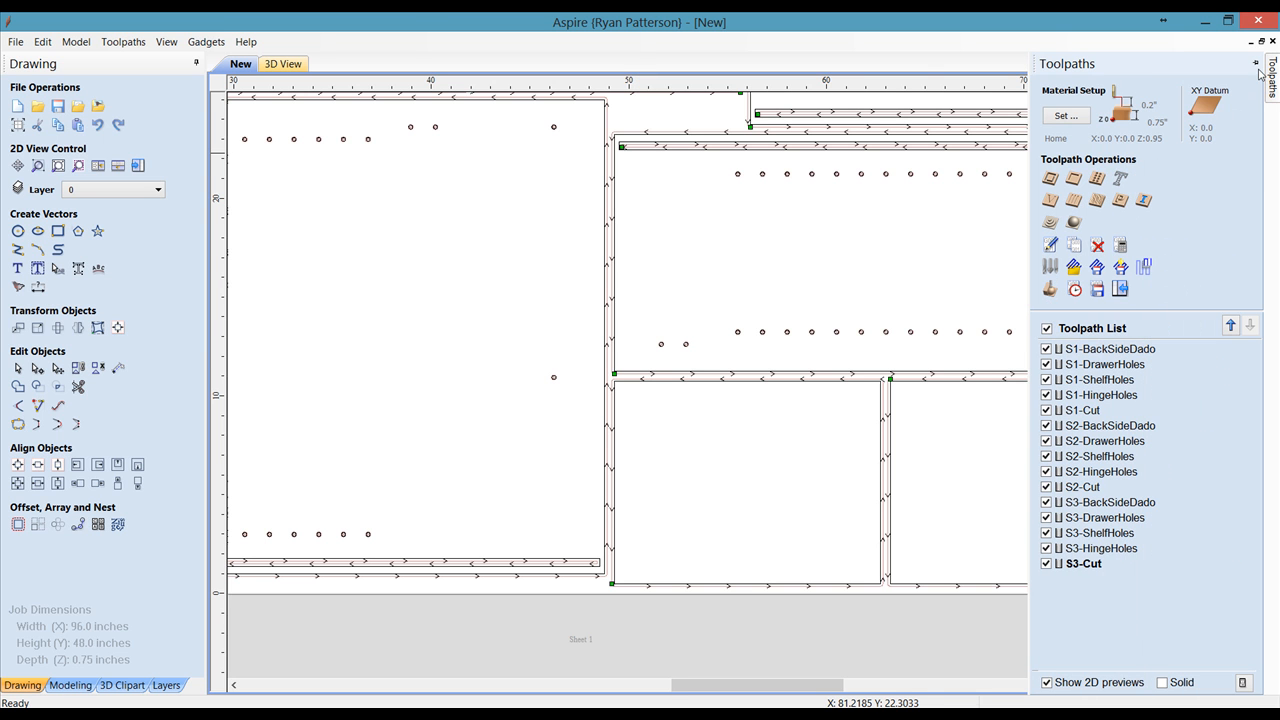
click(1257, 64)
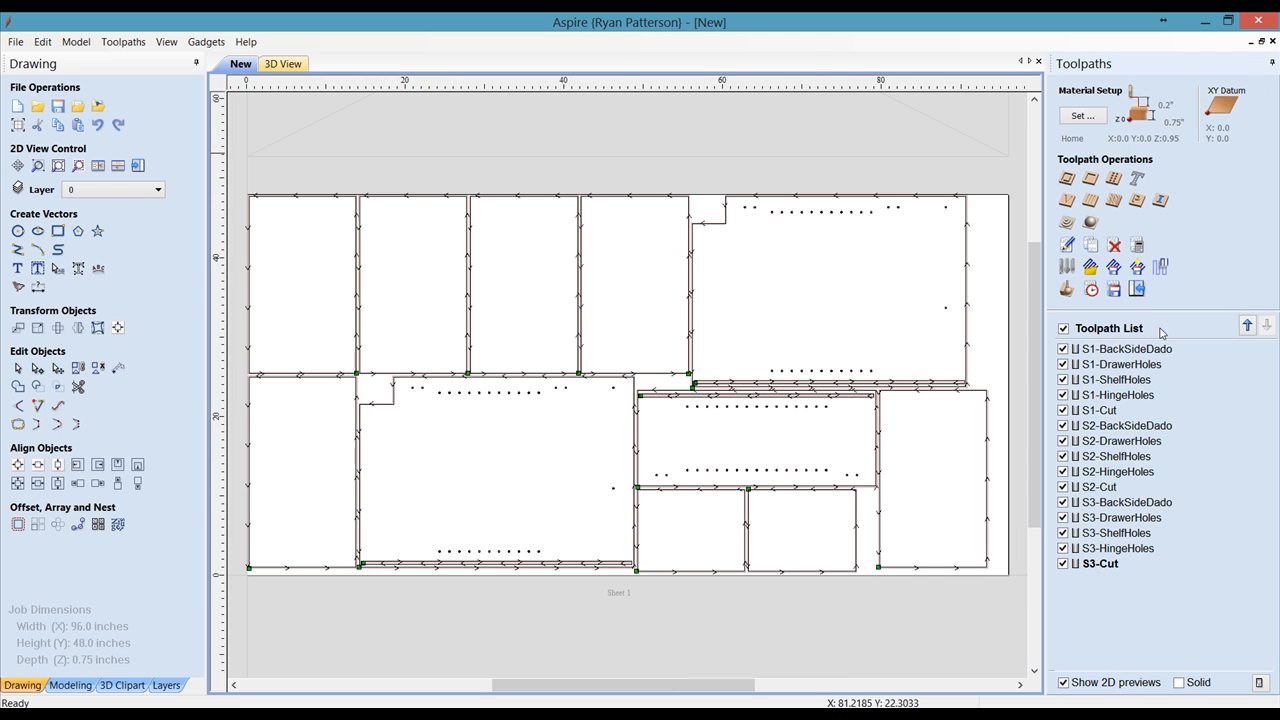
mouse_move(1097, 352)
mouse_move(1114, 425)
click(167, 685)
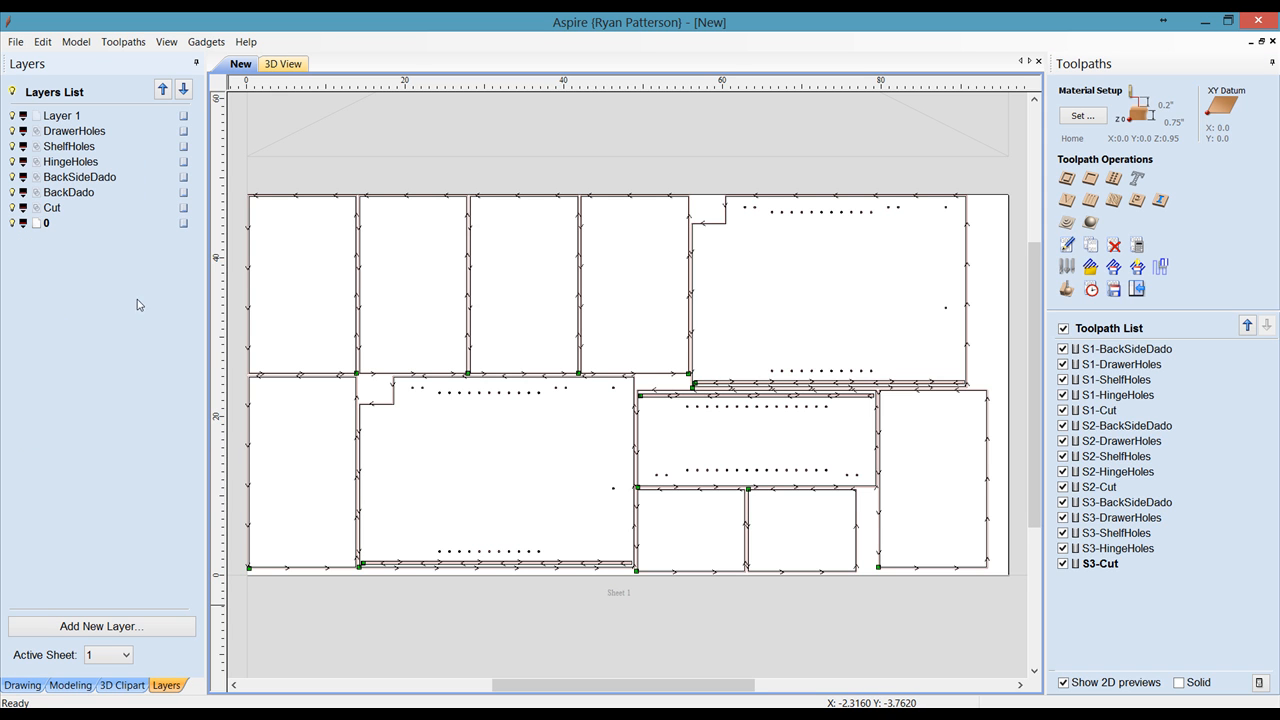